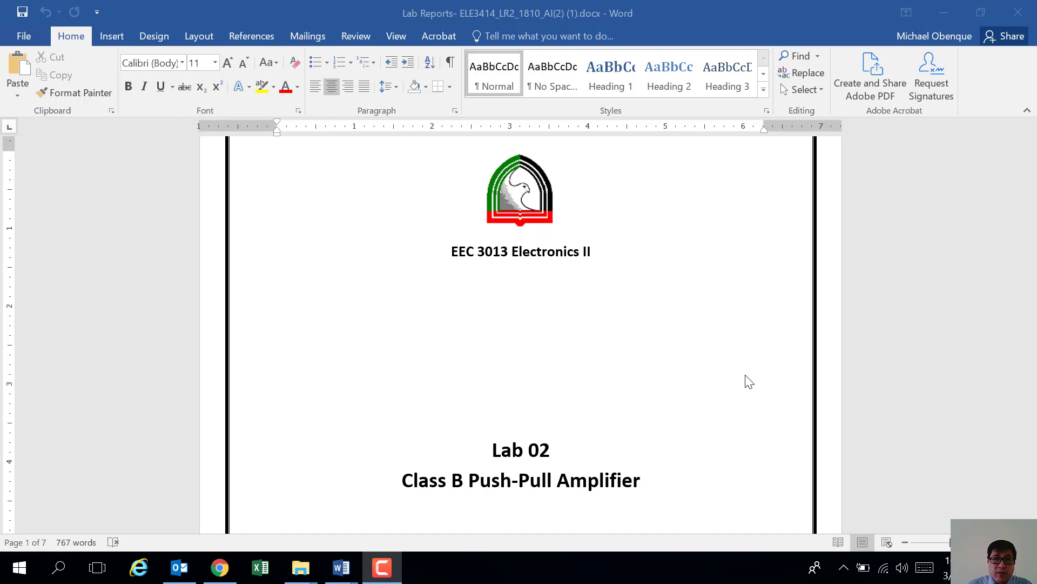
Step: In the Word report, select the title lines, leaving the selection ending after Lab 02
{"action": "scroll", "coordinate": [619, 424], "scroll_direction": "down", "scroll_amount": 1}
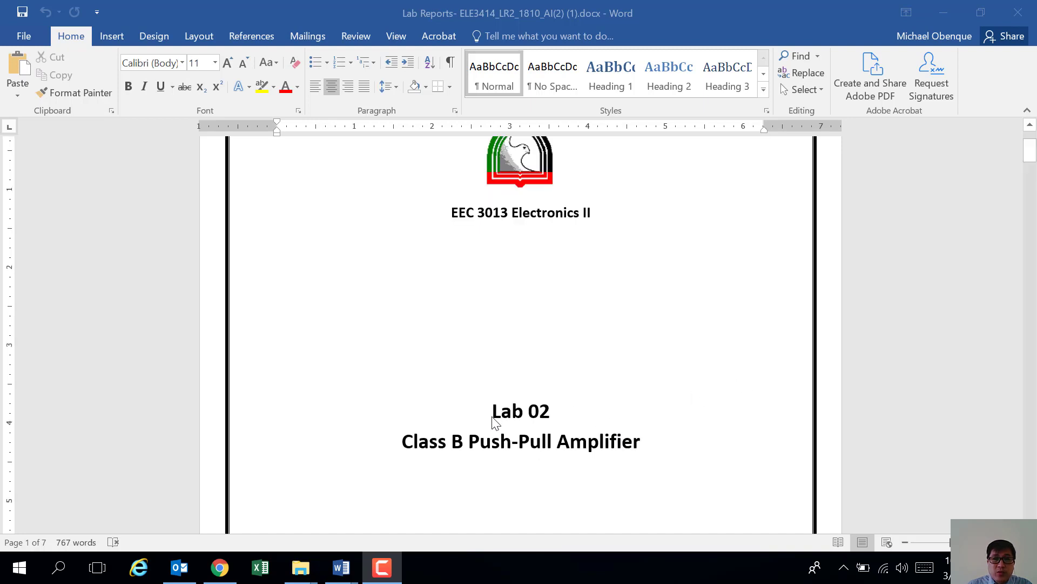
{"action": "left_click_drag", "start_coordinate": [648, 440], "coordinate": [472, 419]}
{"action": "left_click", "coordinate": [703, 411]}
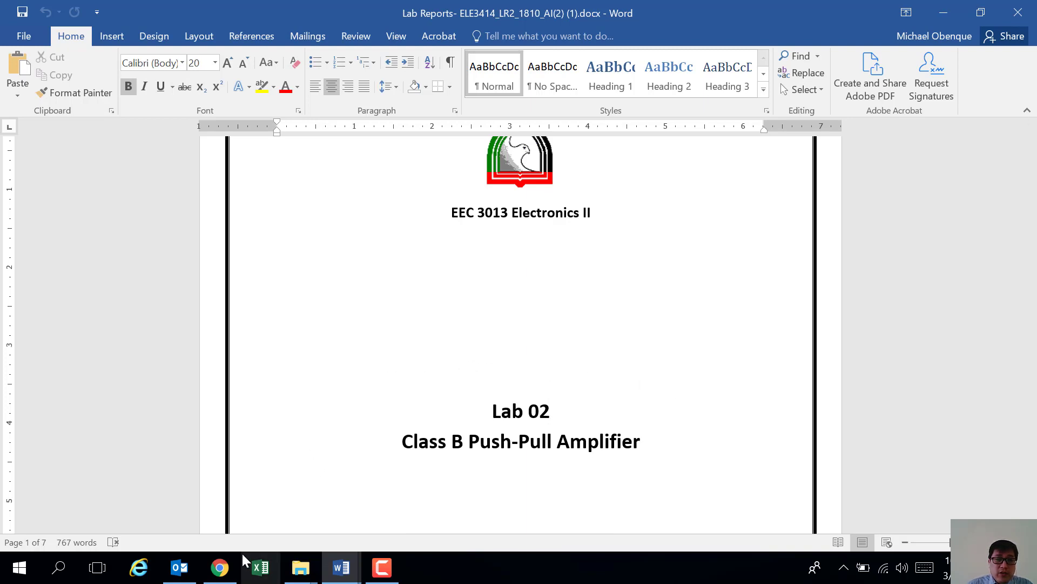
Step: In Chrome, open multisim.com in a new tab
{"action": "left_click", "coordinate": [226, 576]}
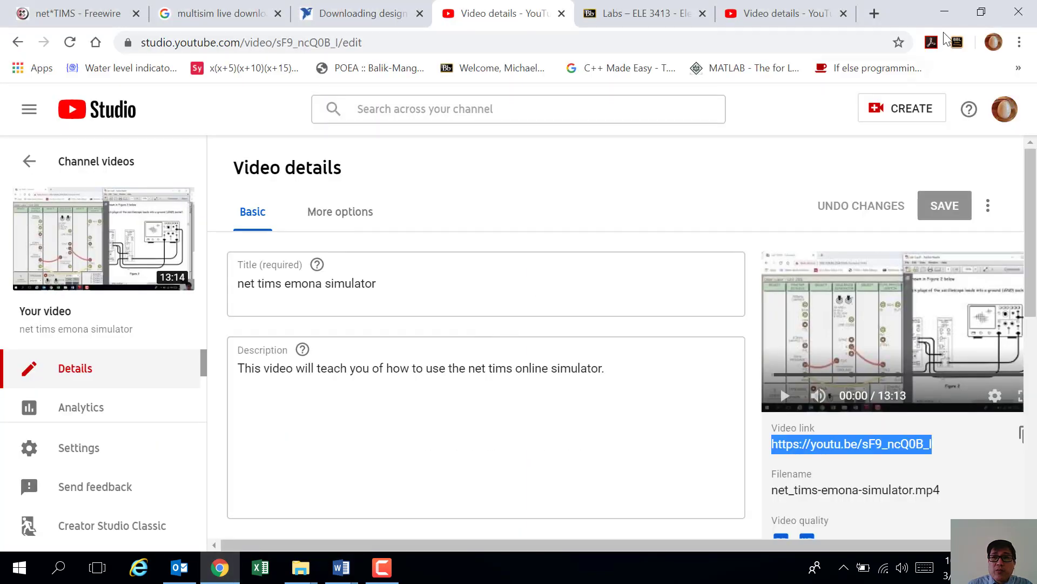
{"action": "left_click", "coordinate": [875, 14]}
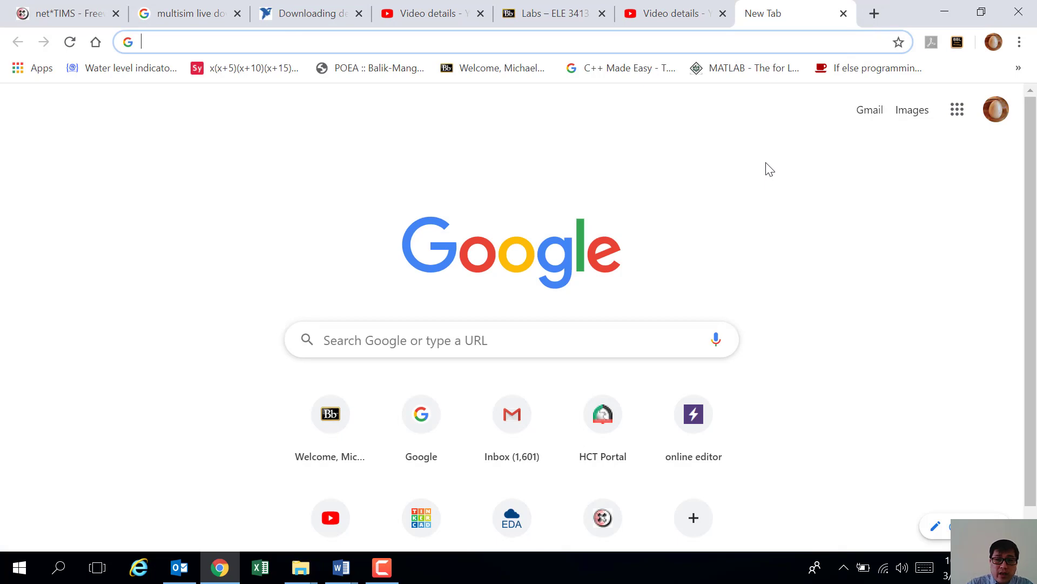
{"action": "type", "text": "multis"}
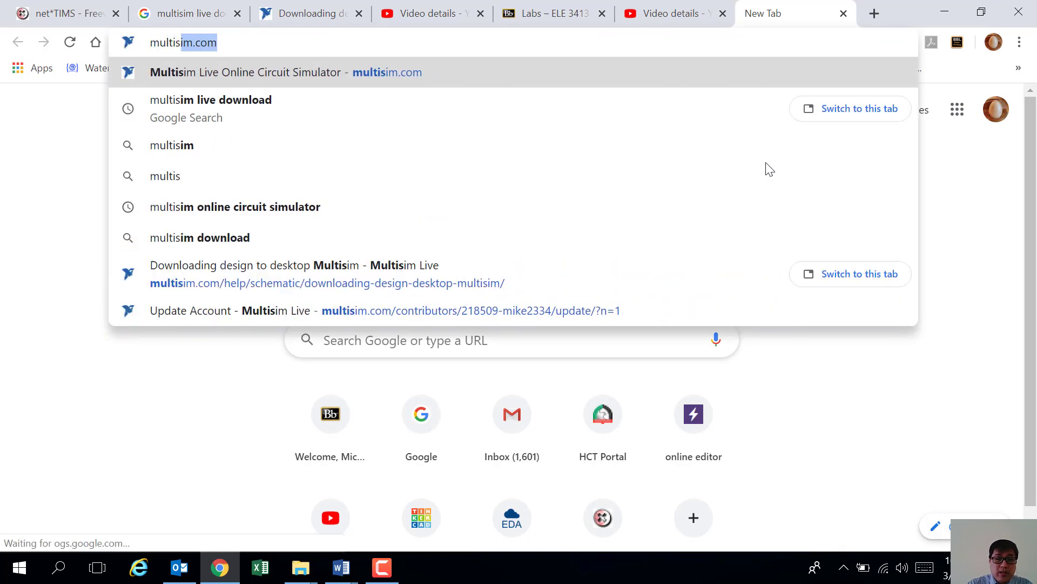
{"action": "type", "text": "im.com"}
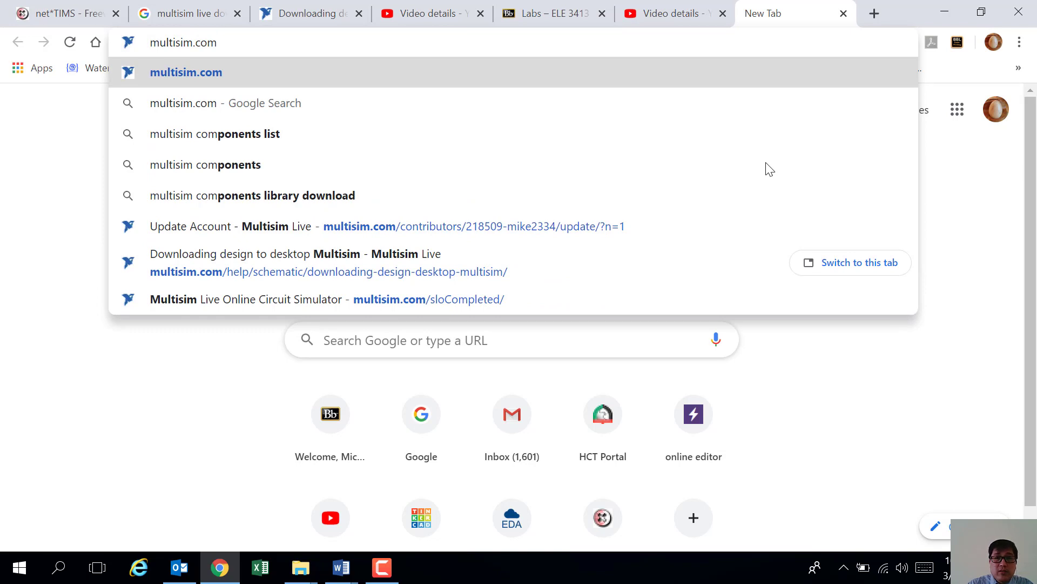
{"action": "key", "text": "Return"}
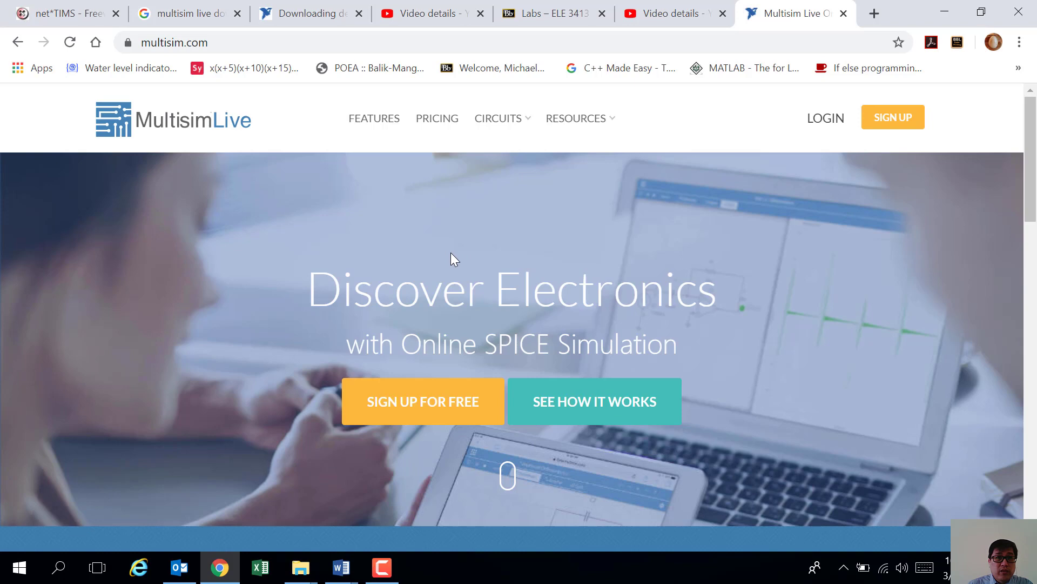
Step: Start a free sign-up and enter the community alias, first name and last name
{"action": "left_click", "coordinate": [428, 408]}
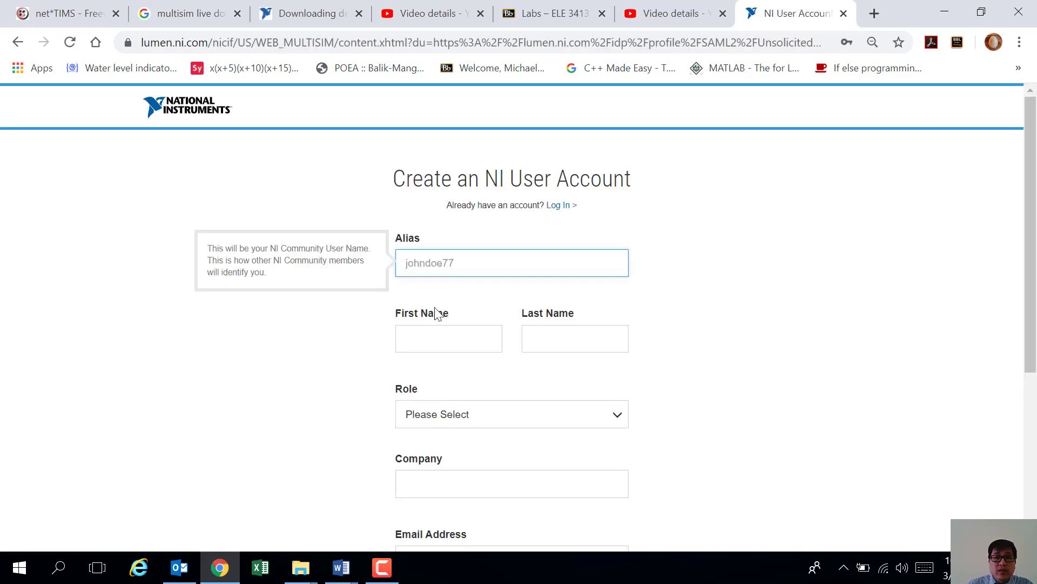
{"action": "left_click", "coordinate": [408, 263]}
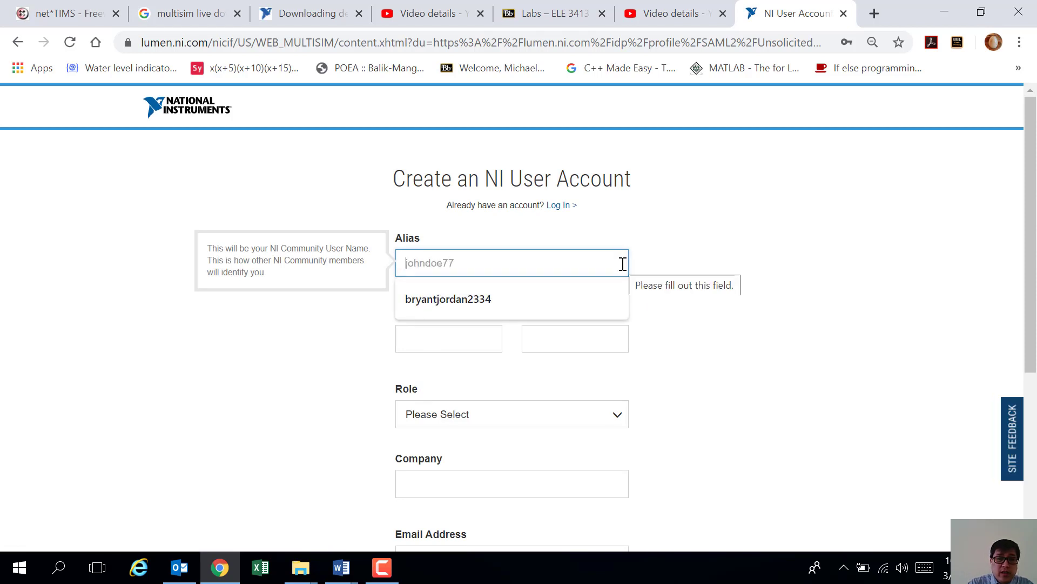
{"action": "type", "text": "hannah"}
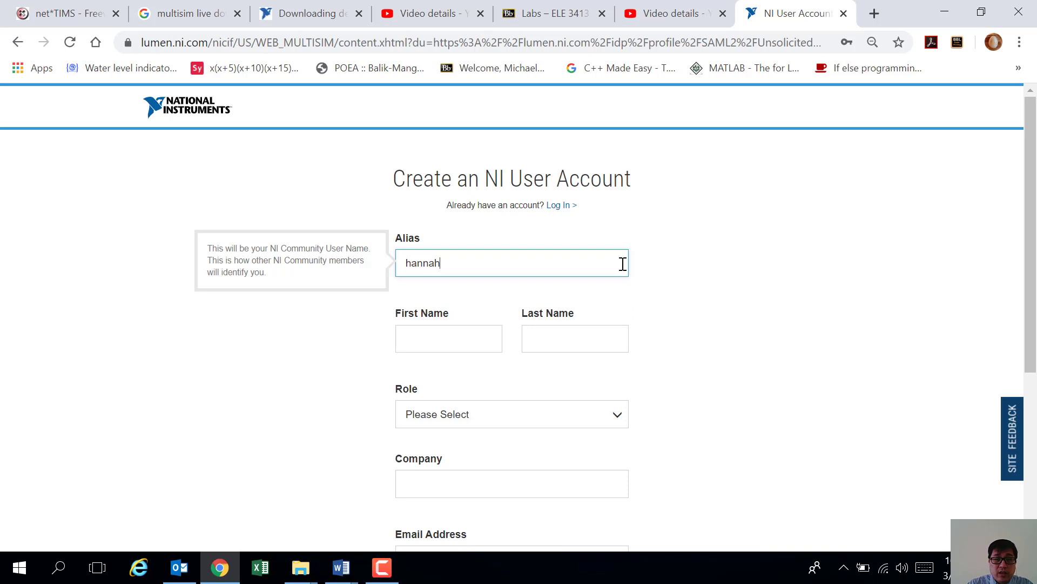
{"action": "type", "text": "123"}
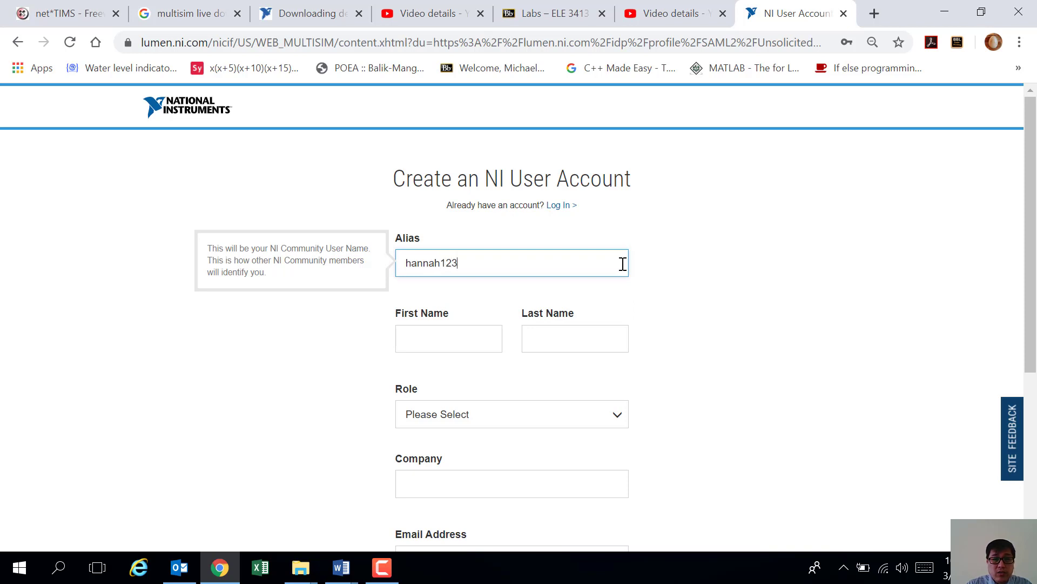
{"action": "type", "text": "4"}
{"action": "left_click", "coordinate": [465, 337]}
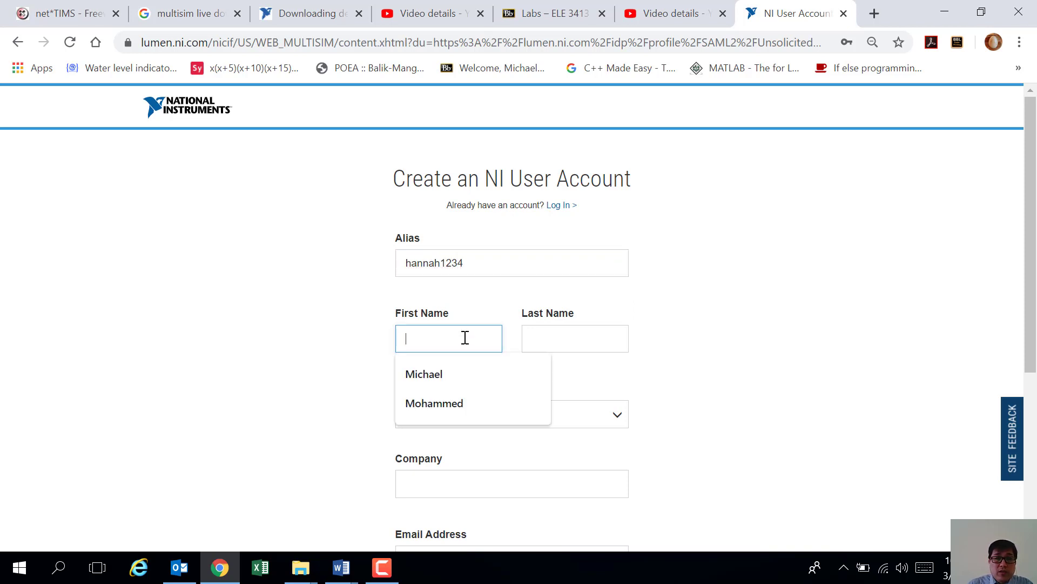
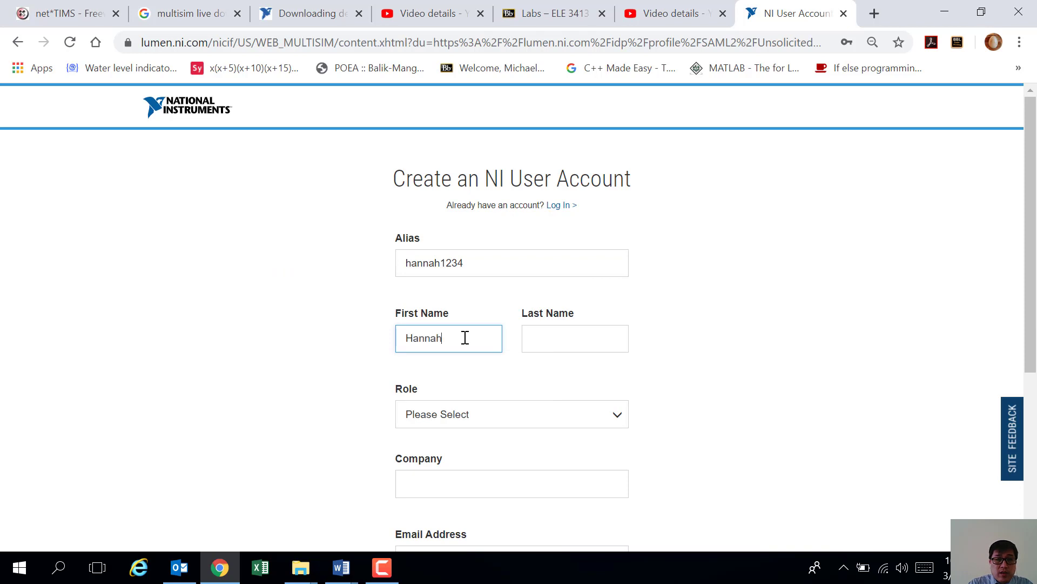
{"action": "key", "text": "Tab"}
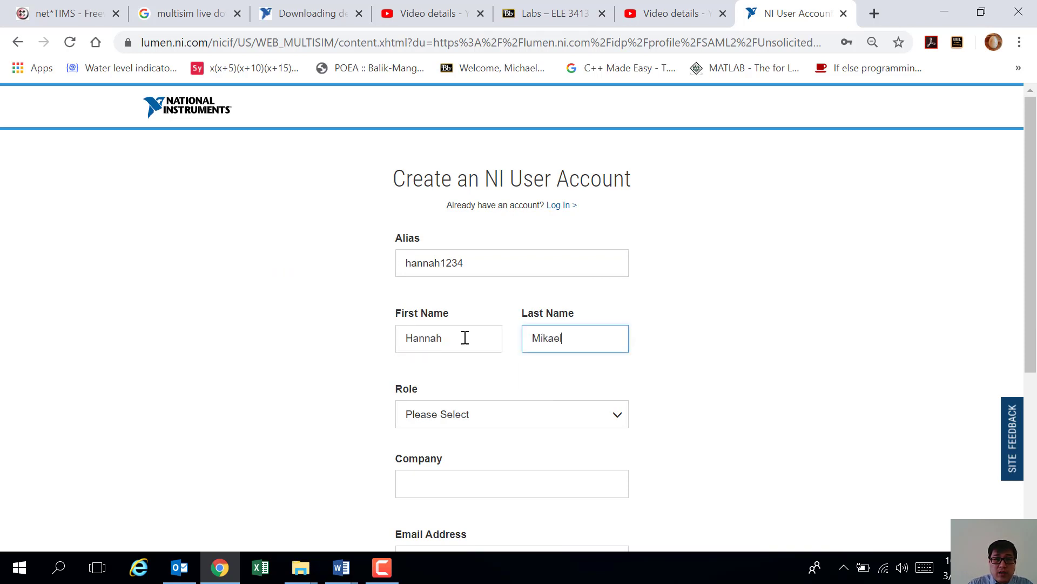
Step: Set the Role dropdown to Student
{"action": "scroll", "coordinate": [486, 392], "scroll_direction": "down", "scroll_amount": 1}
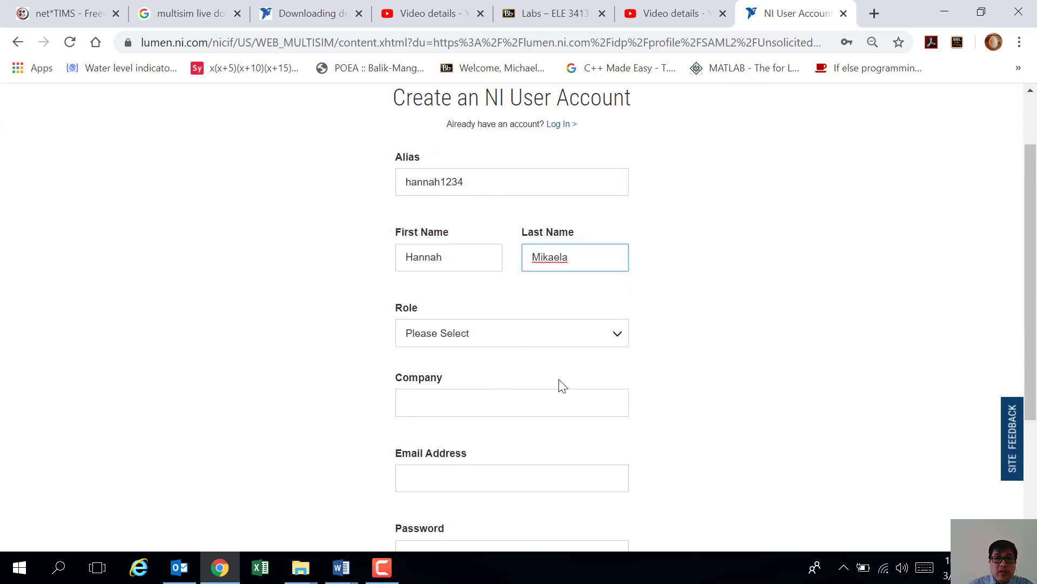
{"action": "left_click", "coordinate": [618, 341]}
{"action": "scroll", "coordinate": [486, 419], "scroll_direction": "down", "scroll_amount": 3}
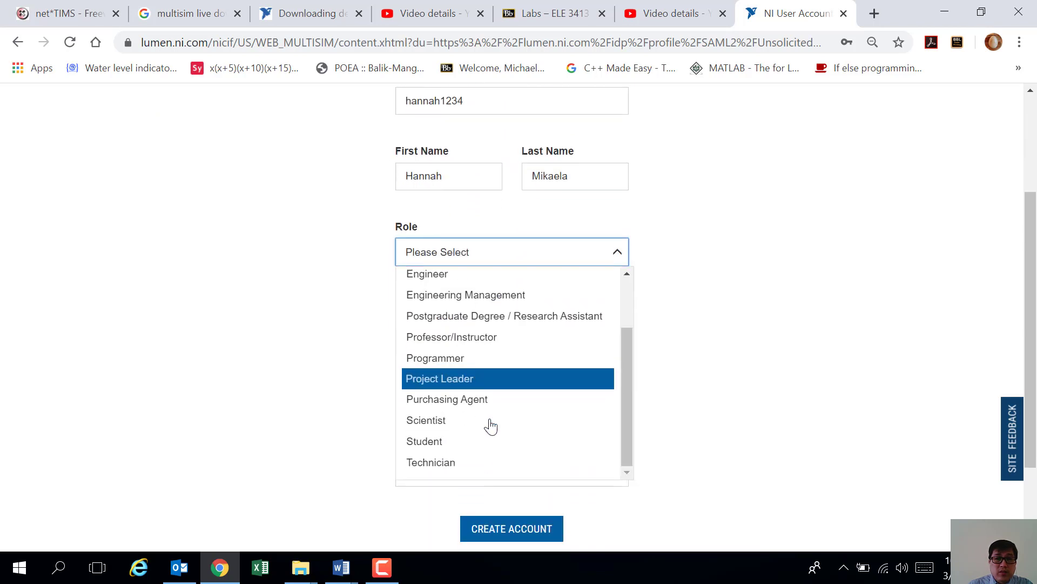
{"action": "left_click", "coordinate": [459, 442]}
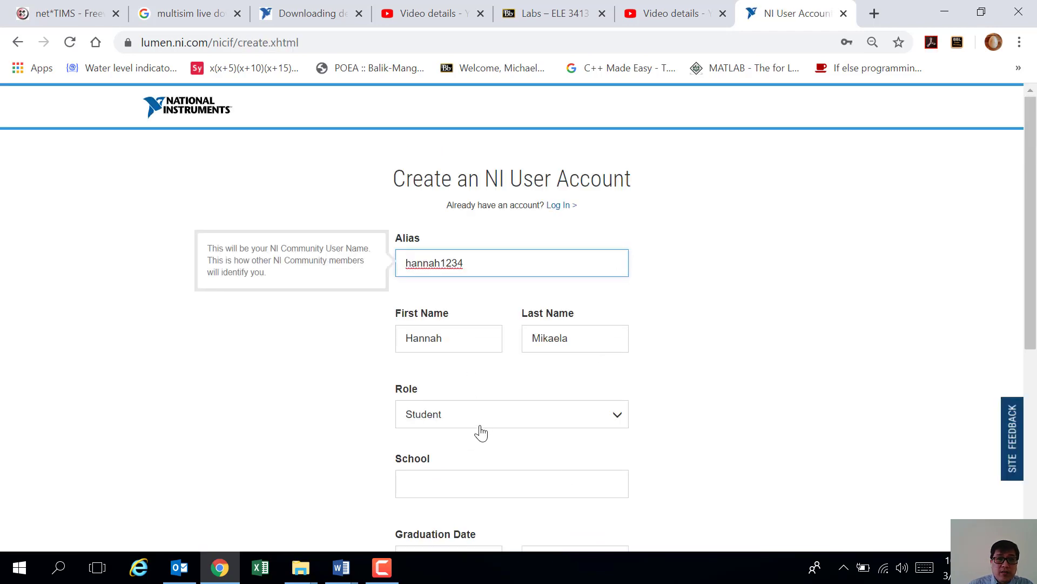
{"action": "scroll", "coordinate": [532, 438], "scroll_direction": "down", "scroll_amount": 2}
Step: Enter school FJM and a graduation date of June 2022
{"action": "left_click", "coordinate": [461, 327]}
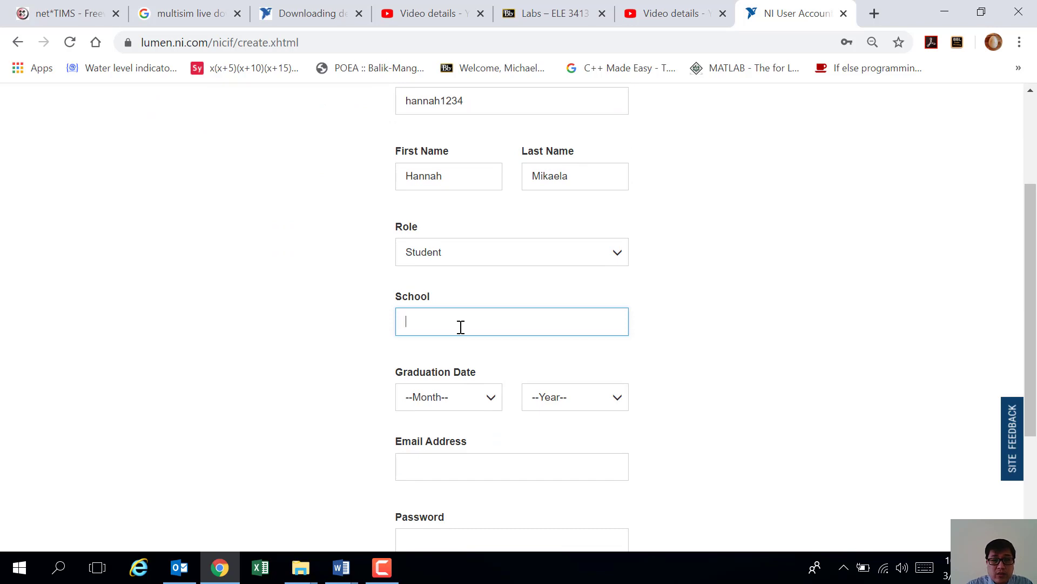
{"action": "type", "text": "FJM"}
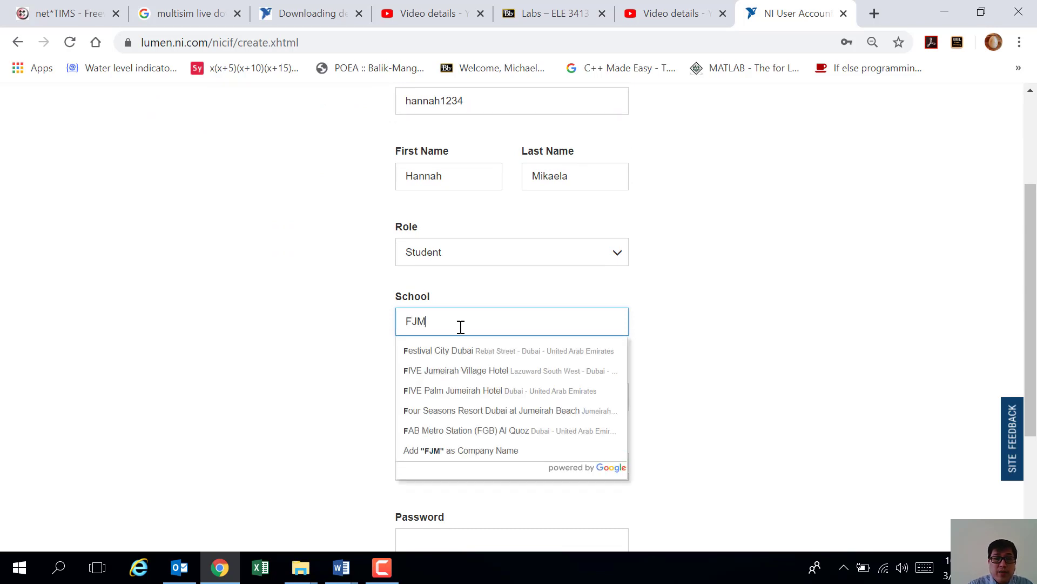
{"action": "left_click", "coordinate": [668, 372]}
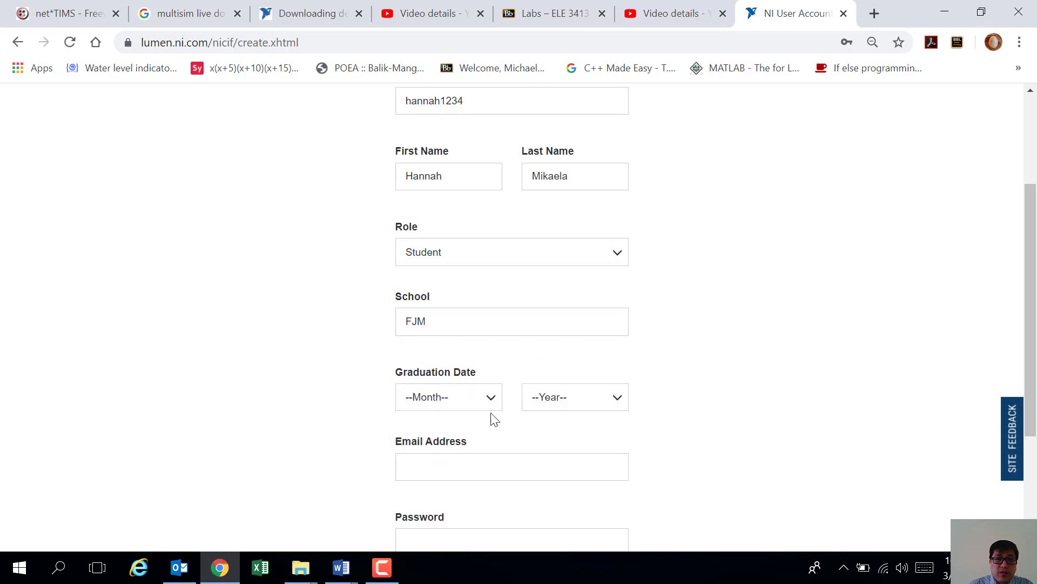
{"action": "scroll", "coordinate": [486, 389], "scroll_direction": "down", "scroll_amount": 1}
{"action": "left_click", "coordinate": [491, 318]}
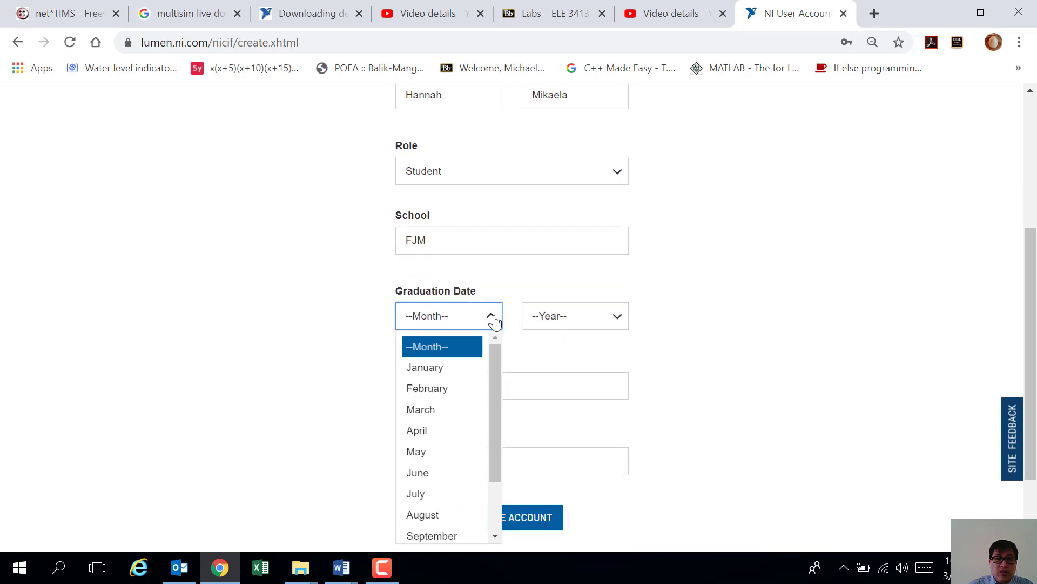
{"action": "left_click", "coordinate": [432, 482]}
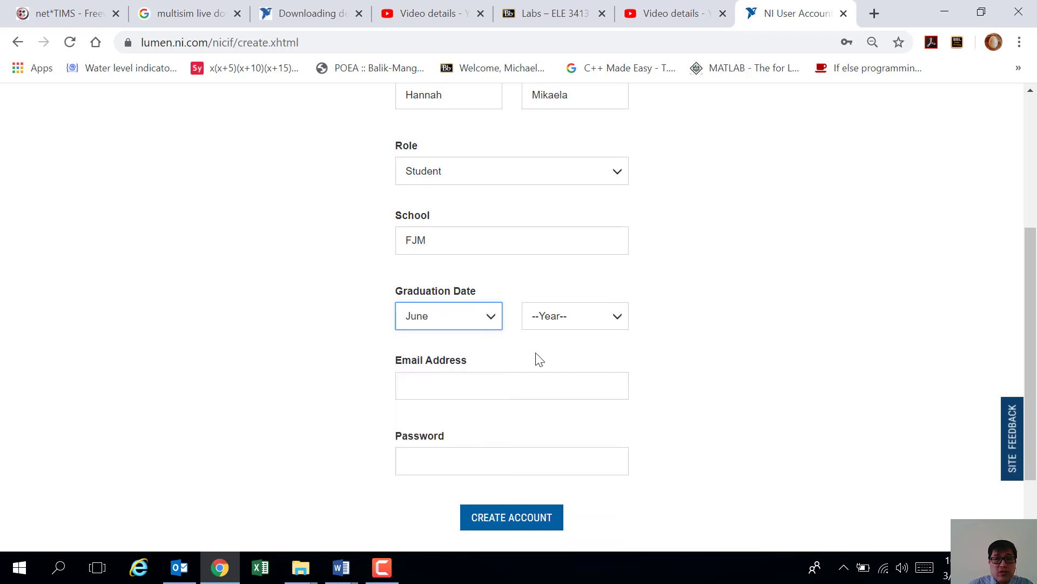
{"action": "left_click", "coordinate": [616, 324]}
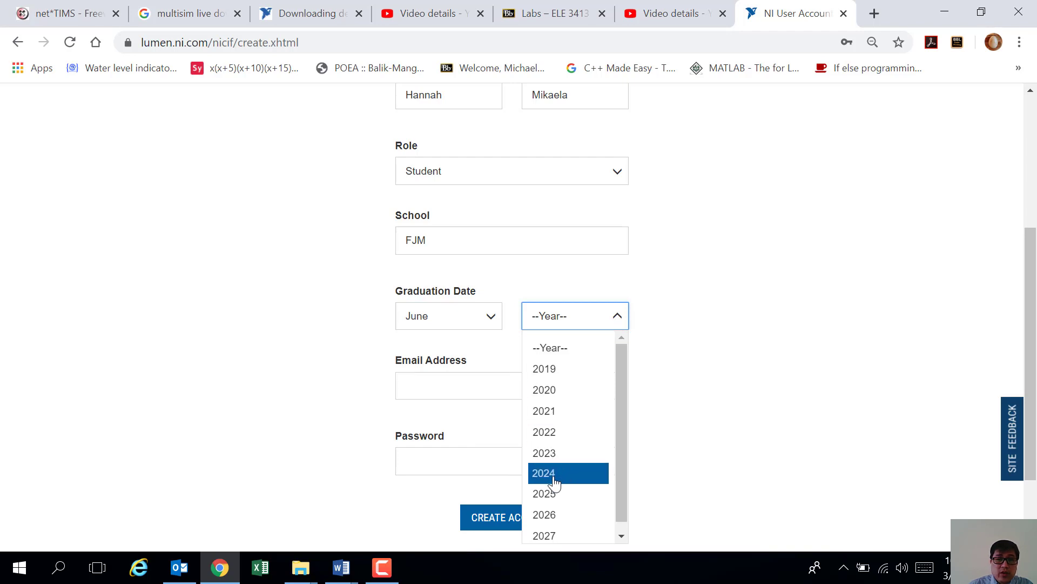
{"action": "left_click", "coordinate": [552, 432]}
Step: Fill in the e-mail from the saved suggestion, correct its last digit, and enter a password
{"action": "left_click", "coordinate": [473, 384]}
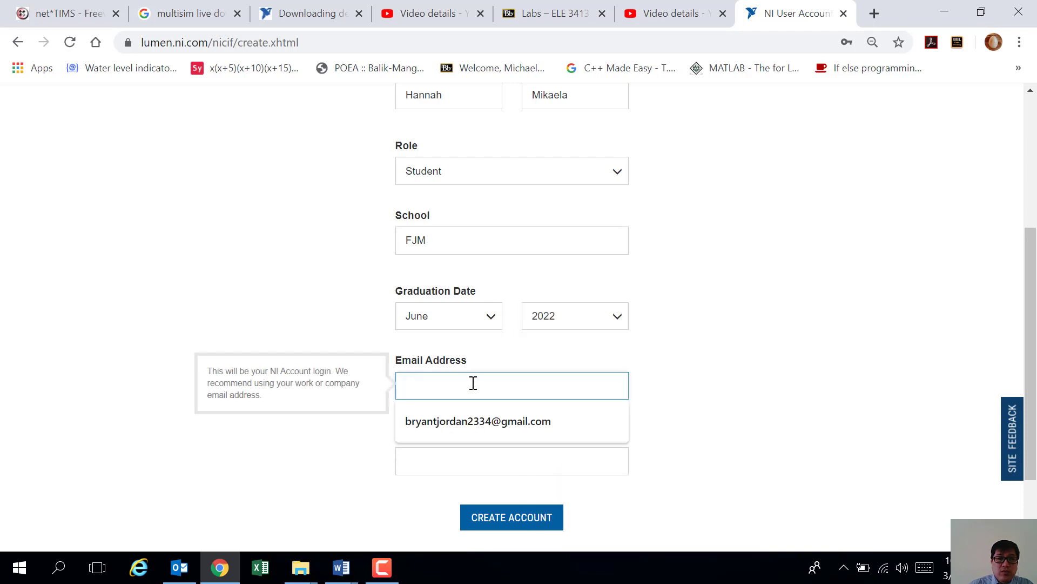
{"action": "left_click", "coordinate": [475, 419]}
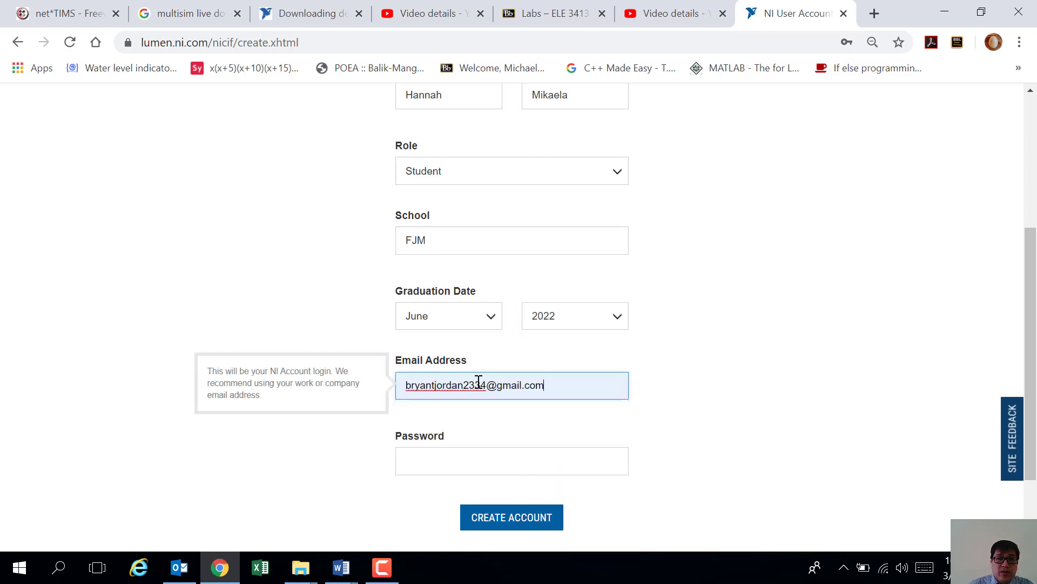
{"action": "key", "text": "BackSpace"}
{"action": "type", "text": "0"}
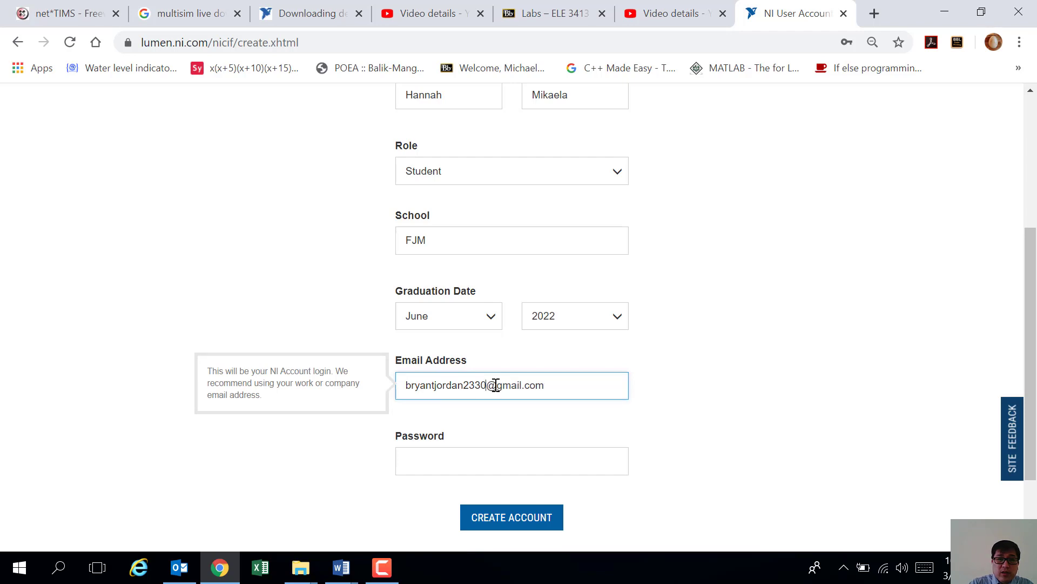
{"action": "left_click", "coordinate": [518, 427]}
{"action": "left_click", "coordinate": [481, 459]}
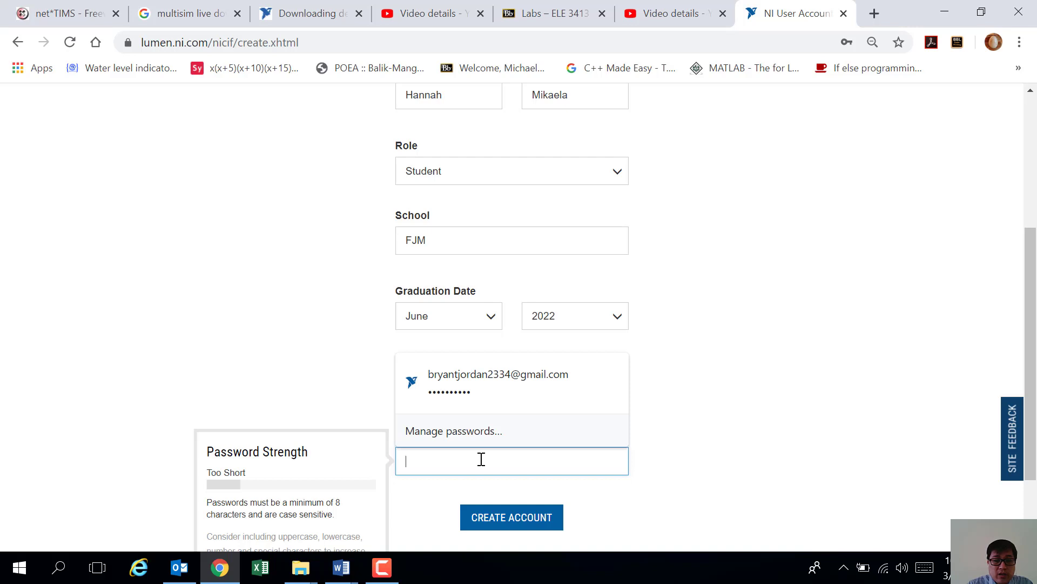
{"action": "type", "text": "••••••••••"}
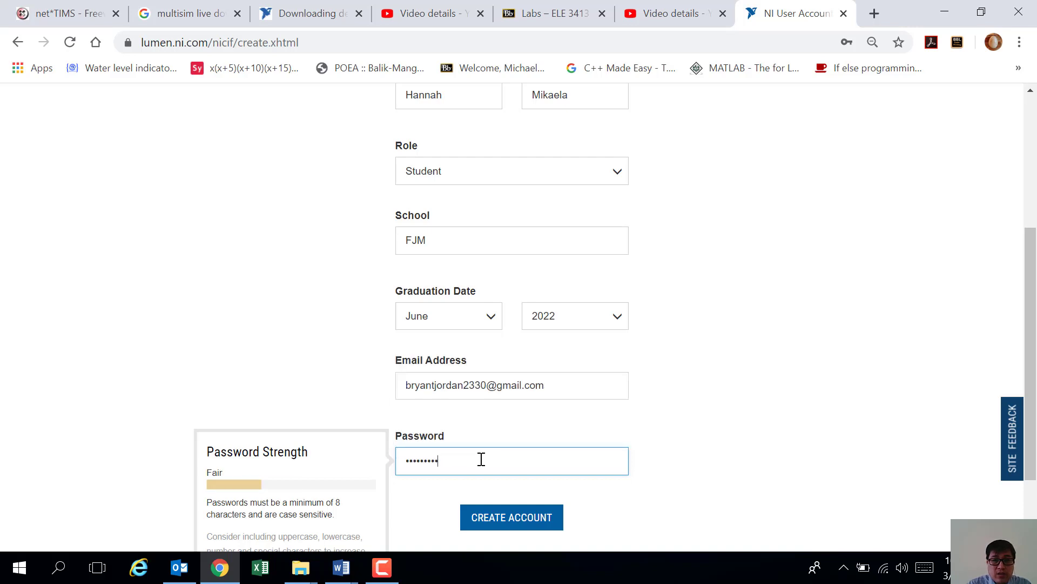
Step: Scroll up and down through the completed form to review the entries
{"action": "scroll", "coordinate": [679, 488], "scroll_direction": "down", "scroll_amount": 1}
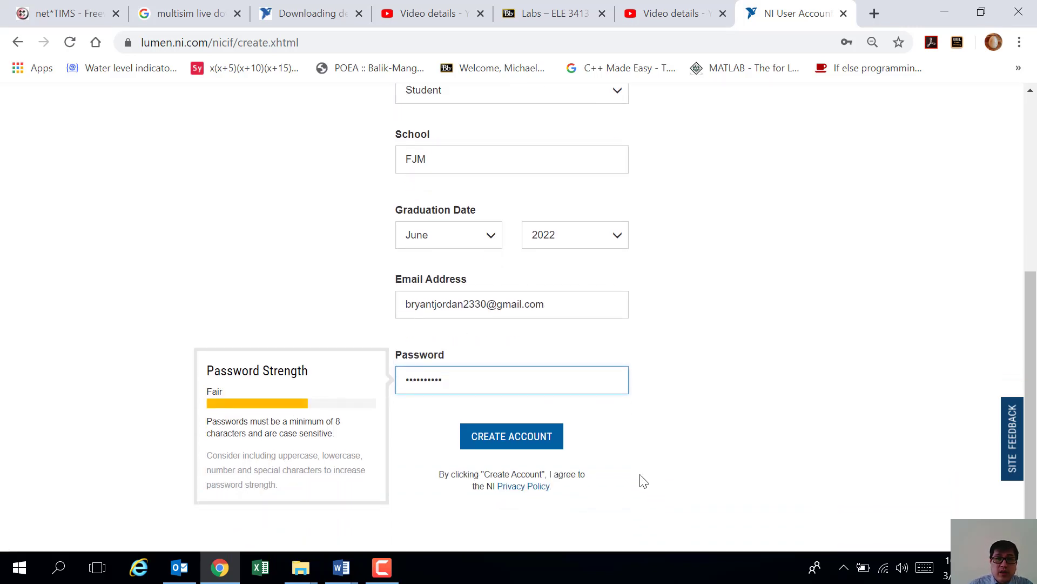
{"action": "scroll", "coordinate": [643, 479], "scroll_direction": "up", "scroll_amount": 4}
{"action": "scroll", "coordinate": [666, 454], "scroll_direction": "up", "scroll_amount": 1}
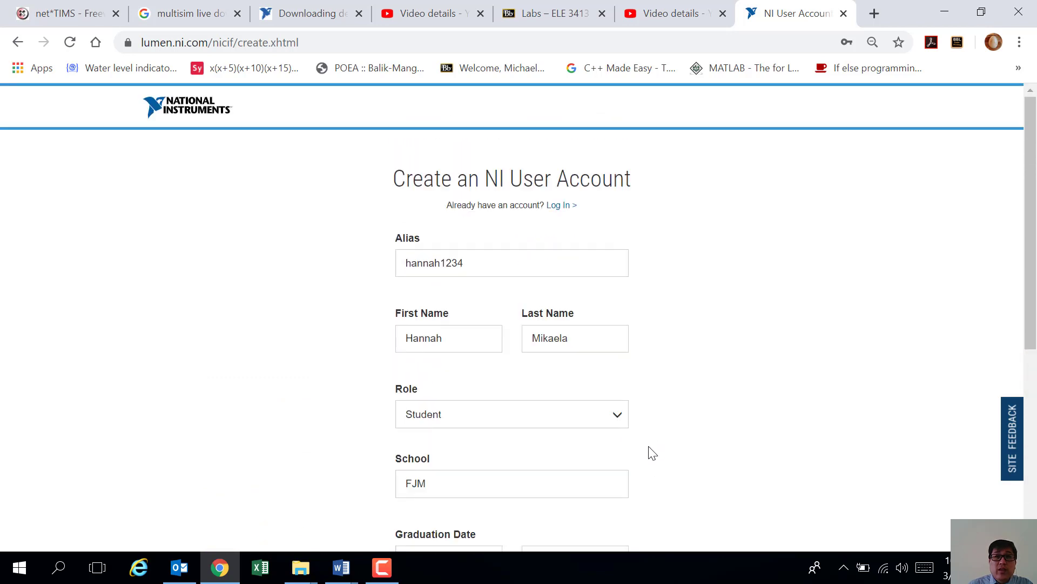
{"action": "scroll", "coordinate": [671, 416], "scroll_direction": "down", "scroll_amount": 4}
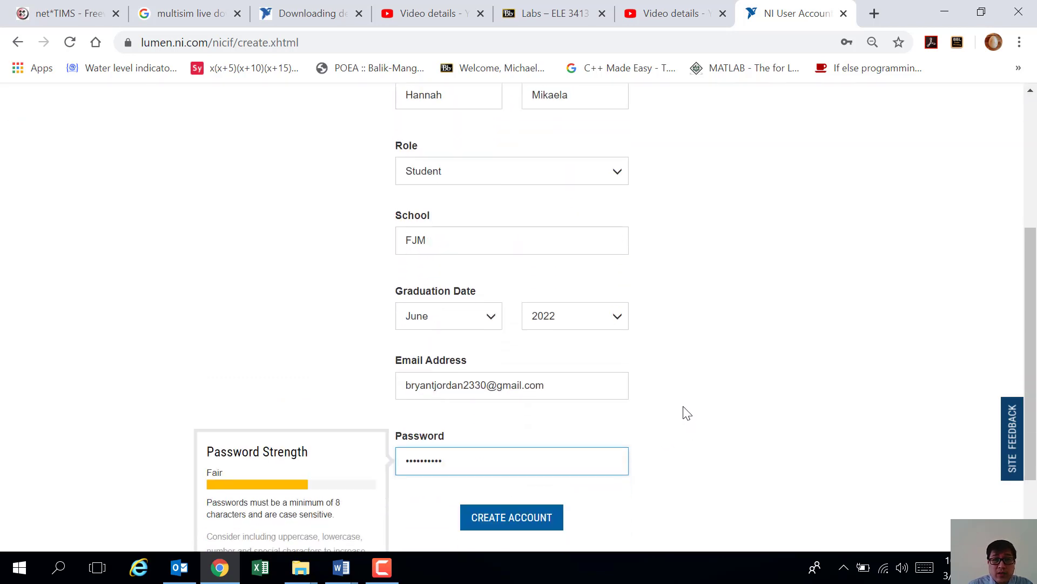
{"action": "scroll", "coordinate": [647, 459], "scroll_direction": "up", "scroll_amount": 3}
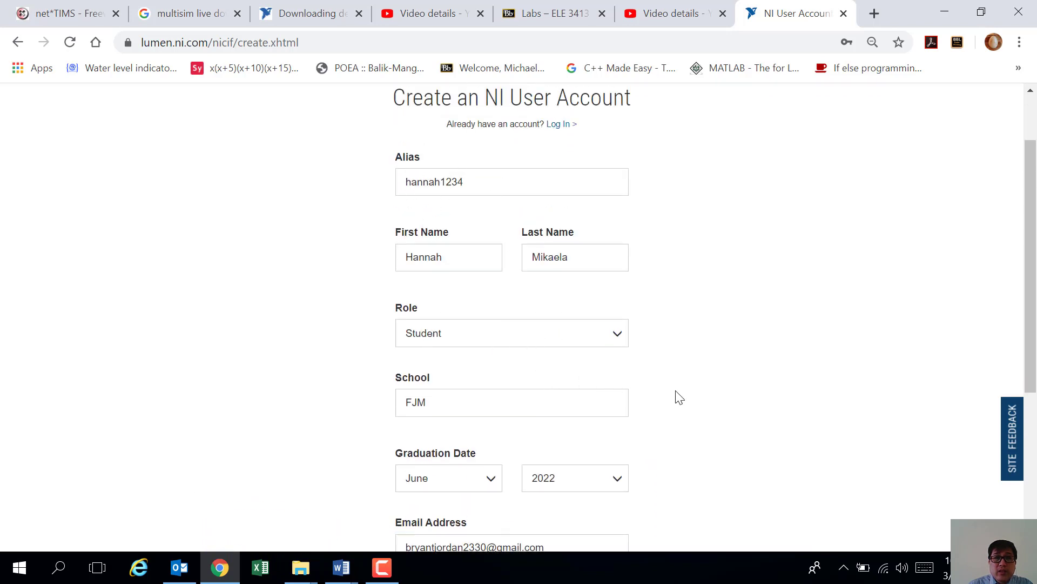
{"action": "scroll", "coordinate": [678, 396], "scroll_direction": "down", "scroll_amount": 1}
{"action": "scroll", "coordinate": [678, 396], "scroll_direction": "down", "scroll_amount": 2}
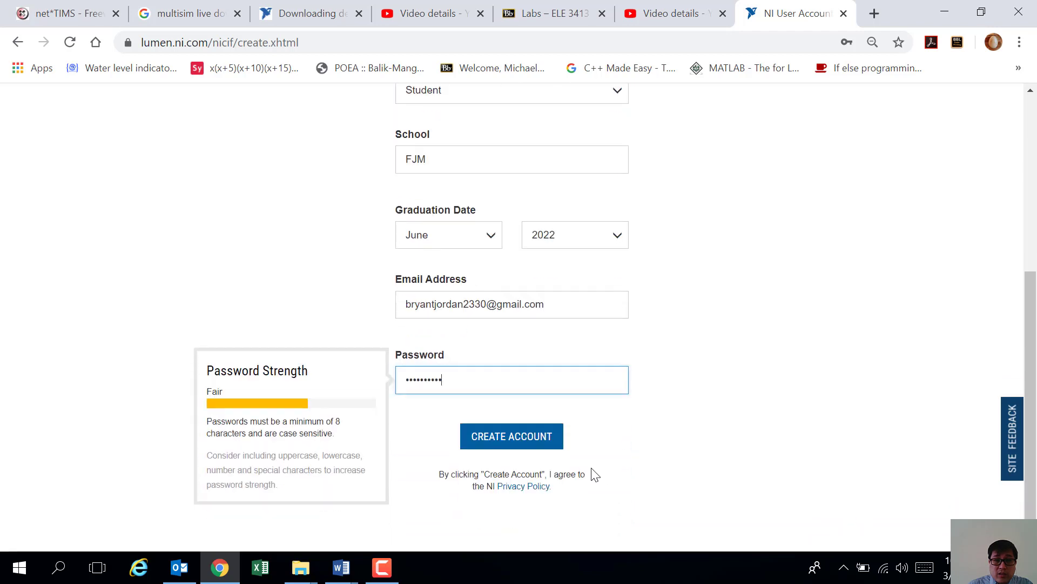
Step: Submit the form, replace the rejected alias ending with 2330, re-enter the password, and resubmit
{"action": "left_click", "coordinate": [512, 441]}
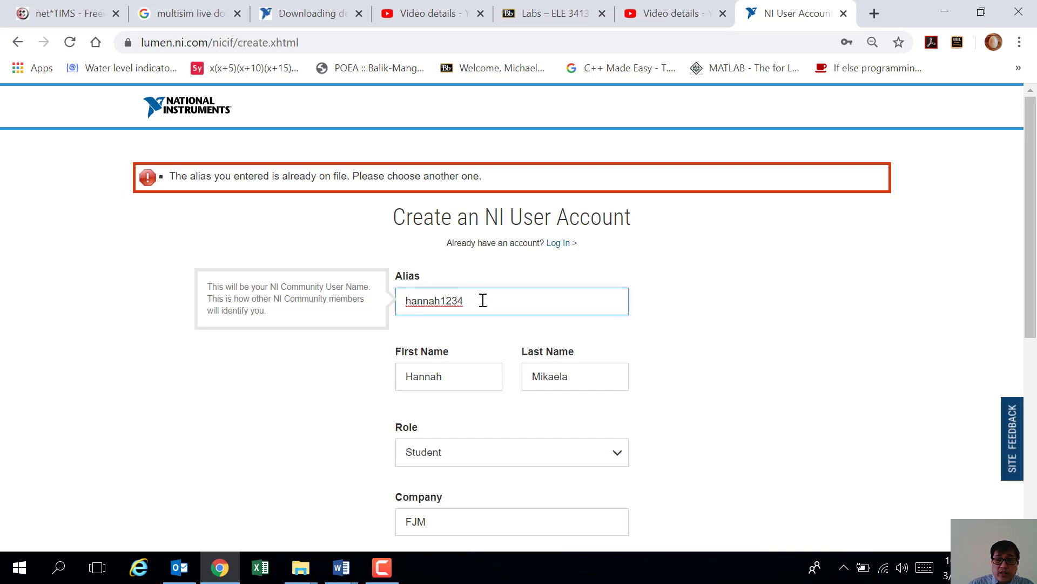
{"action": "key", "text": "BackSpace"}
{"action": "key", "text": "BackSpace"}
{"action": "key", "text": "BackSpace"}
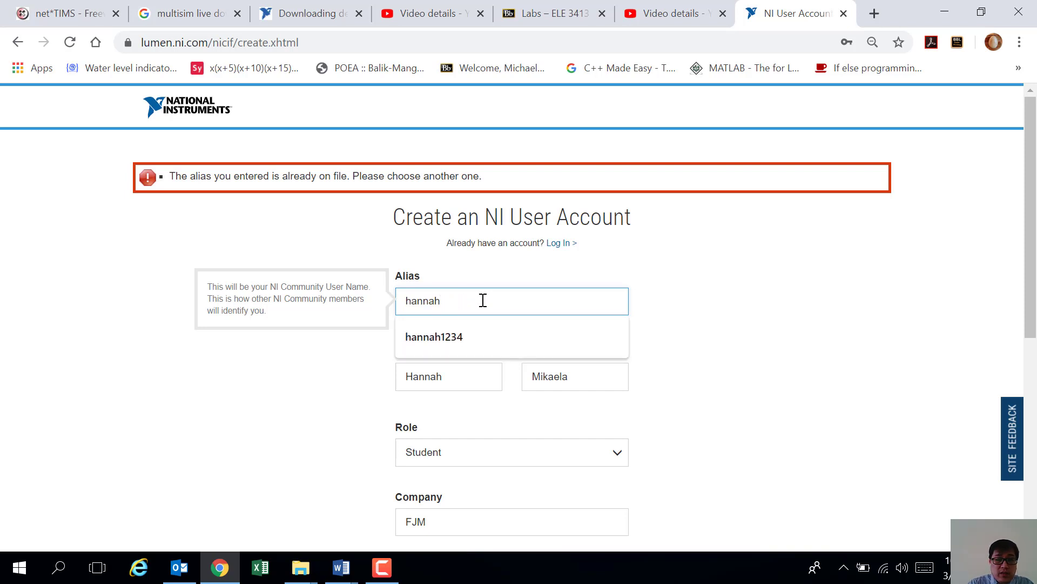
{"action": "type", "text": "2"}
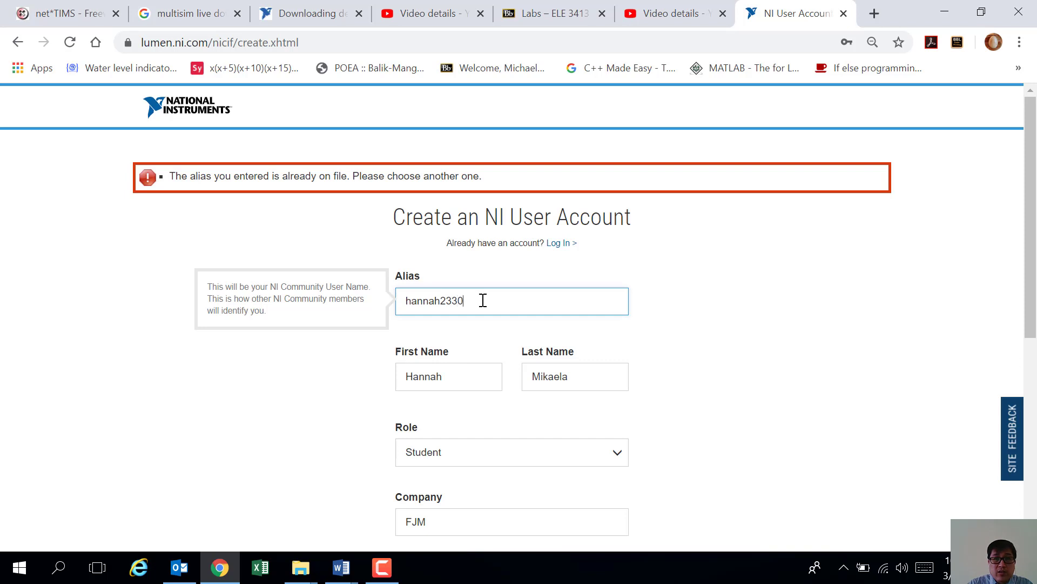
{"action": "type", "text": "330"}
{"action": "left_click", "coordinate": [721, 361]}
{"action": "scroll", "coordinate": [702, 364], "scroll_direction": "down", "scroll_amount": 1}
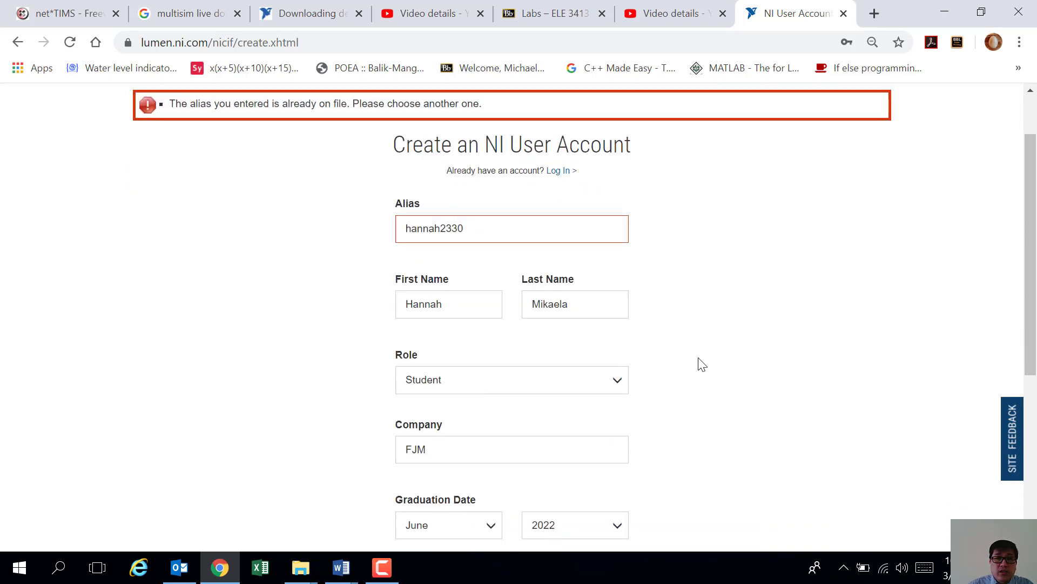
{"action": "scroll", "coordinate": [701, 362], "scroll_direction": "down", "scroll_amount": 5}
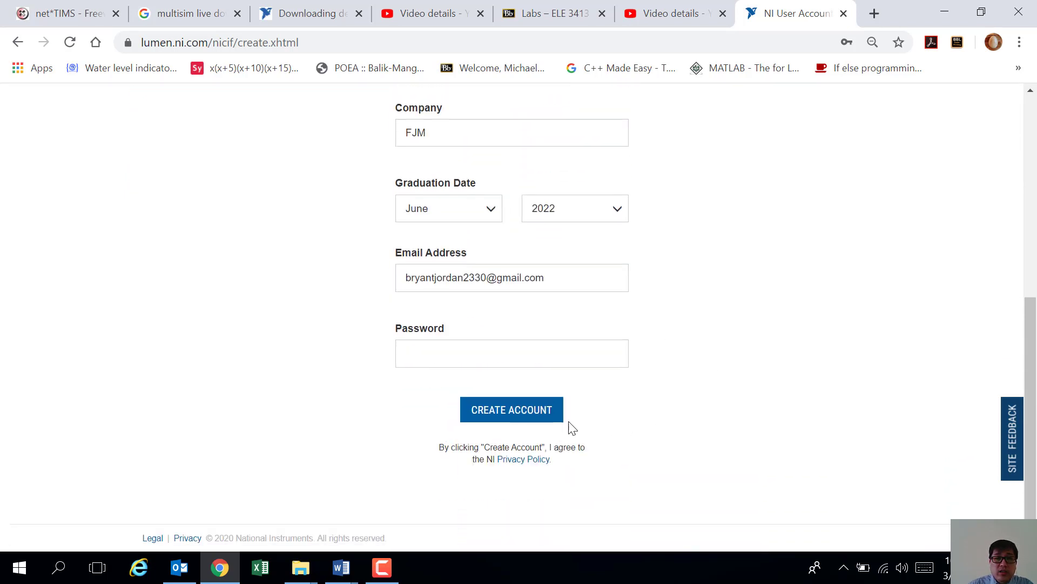
{"action": "left_click", "coordinate": [491, 354]}
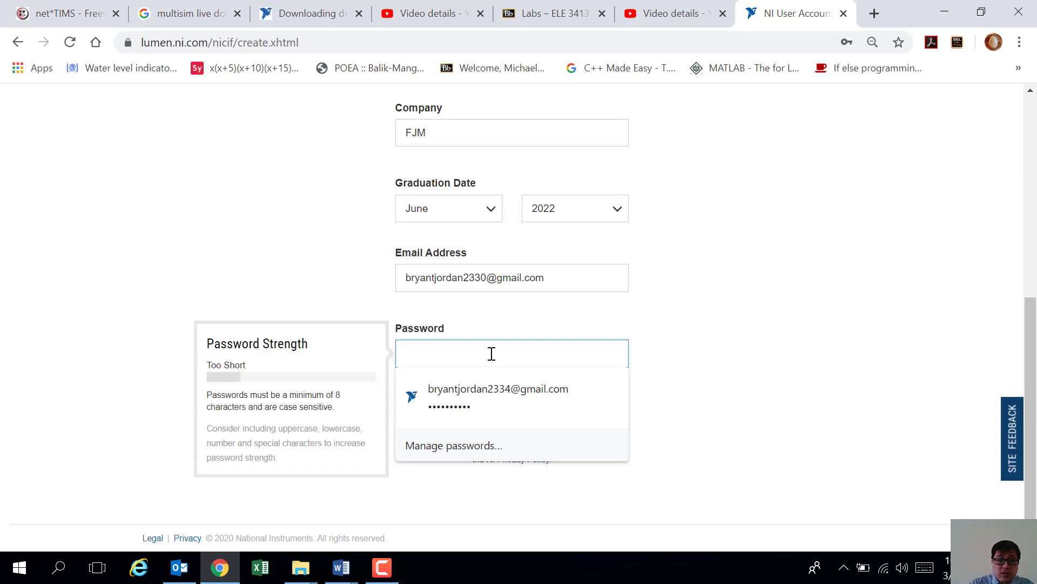
{"action": "type", "text": "••••••"}
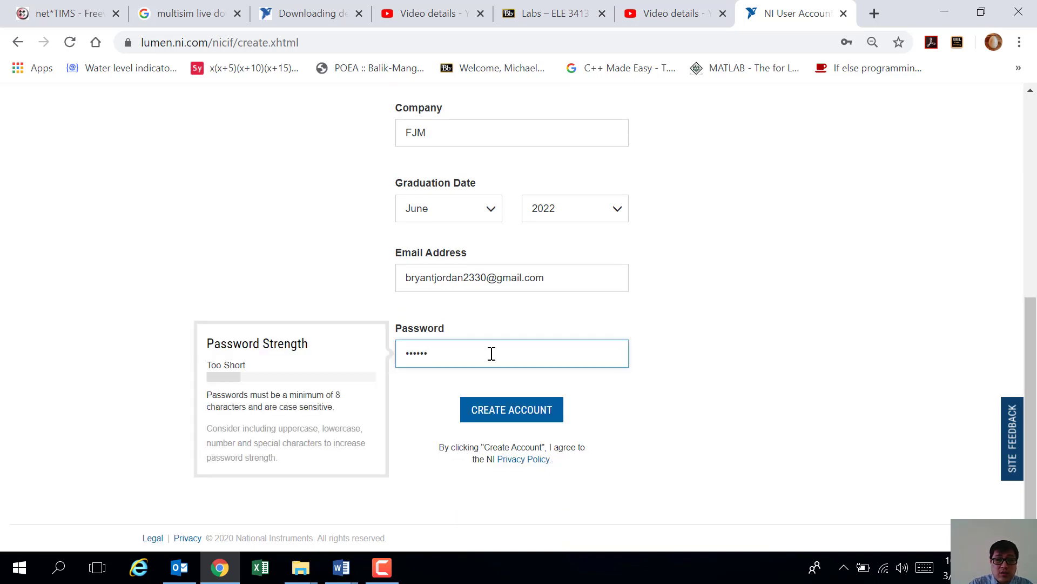
{"action": "type", "text": "••••"}
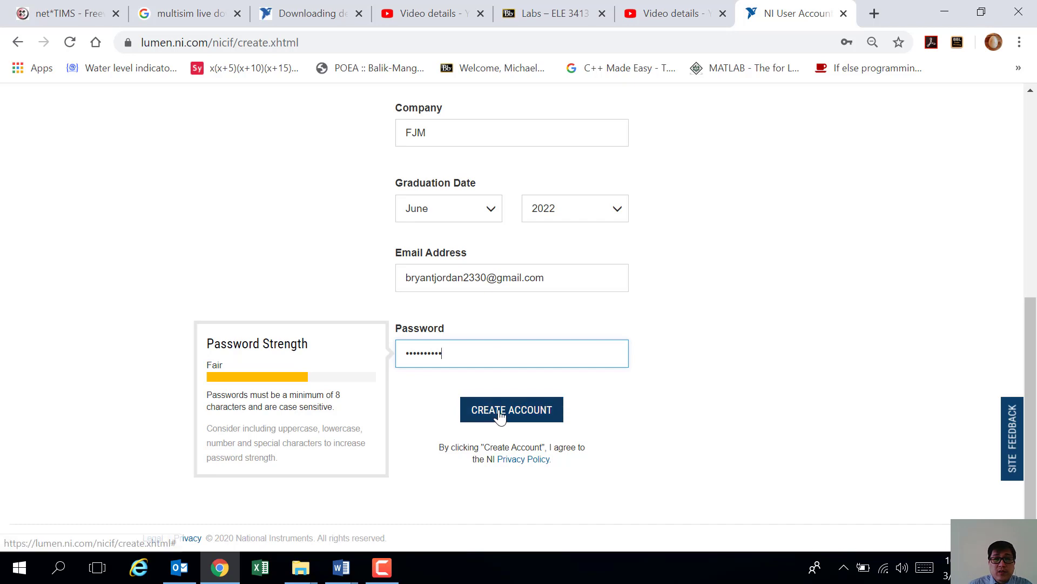
{"action": "left_click", "coordinate": [499, 410]}
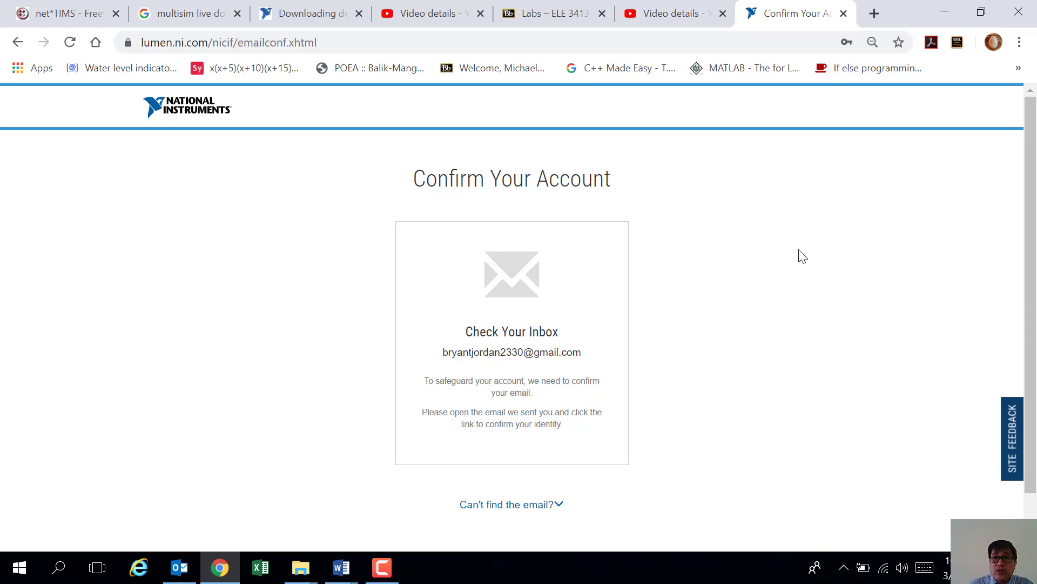
Step: Open Gmail in a new tab and bring up the Google account menu
{"action": "left_click", "coordinate": [874, 14]}
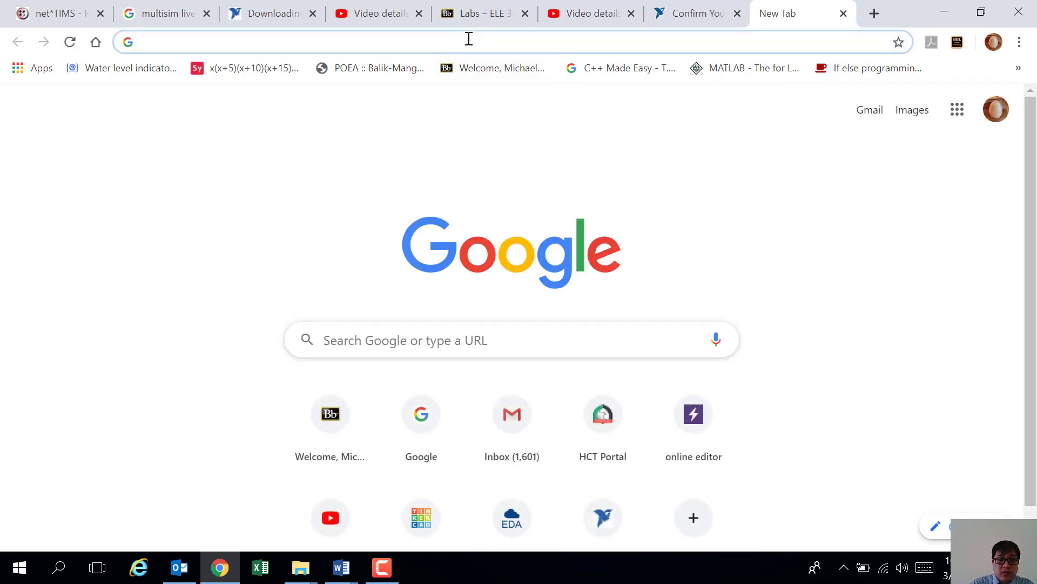
{"action": "type", "text": "gmail"}
{"action": "key", "text": "Return"}
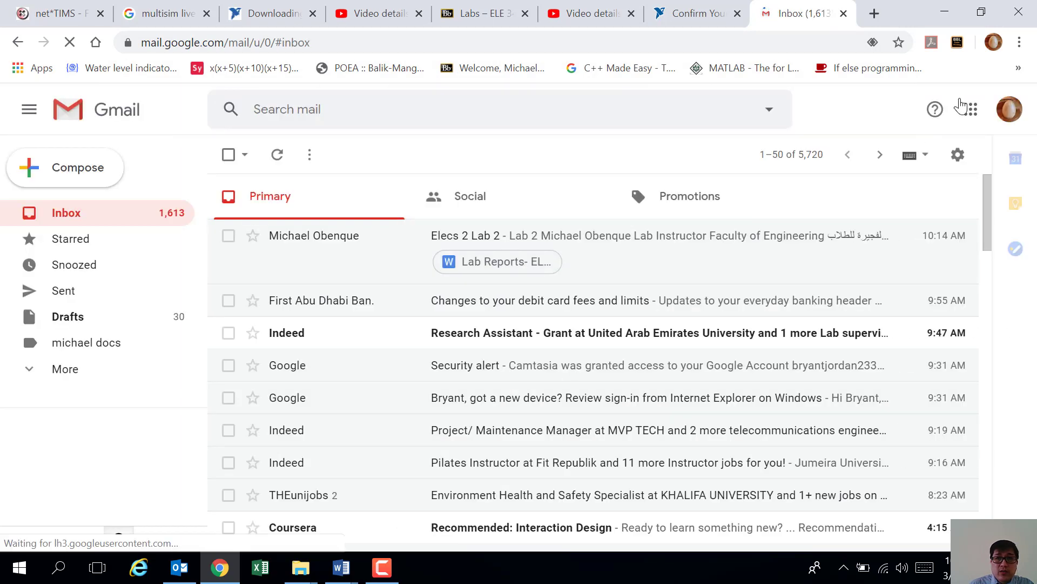
{"action": "left_click", "coordinate": [1010, 109]}
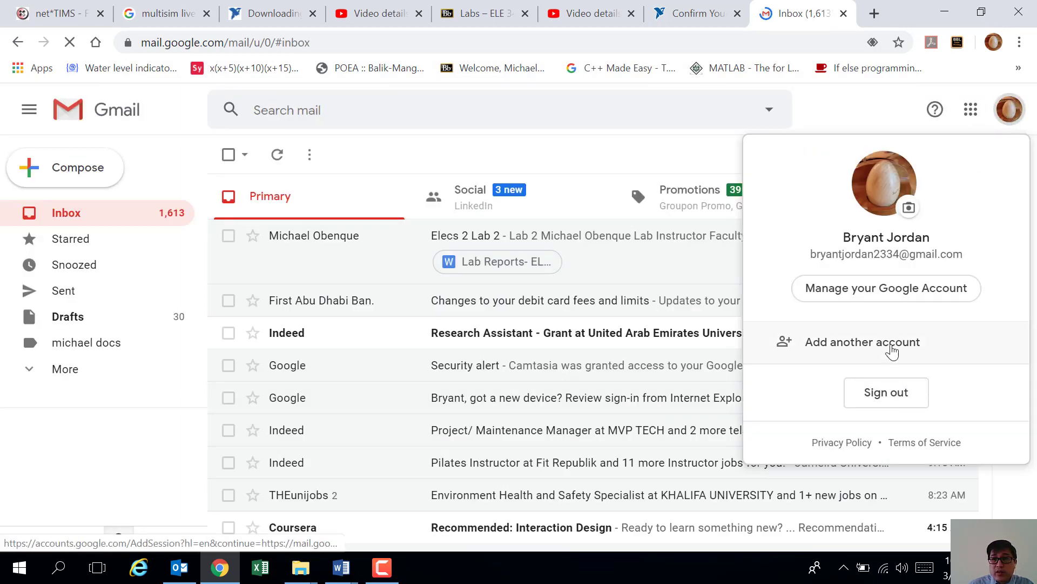
Step: Sign out of Google and enter a different account's e-mail address to reach the password step
{"action": "left_click", "coordinate": [887, 394]}
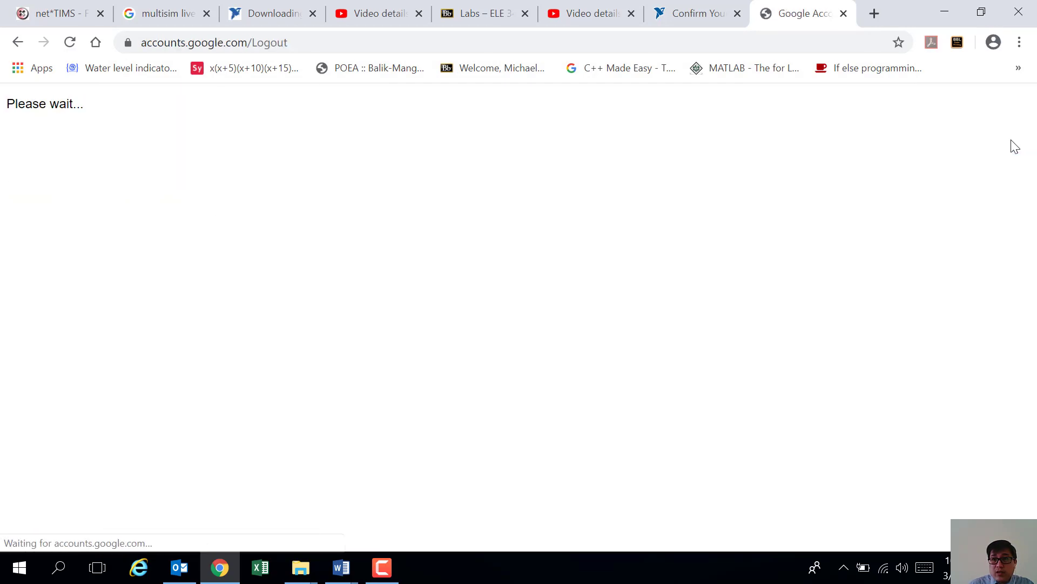
{"action": "left_click", "coordinate": [994, 44]}
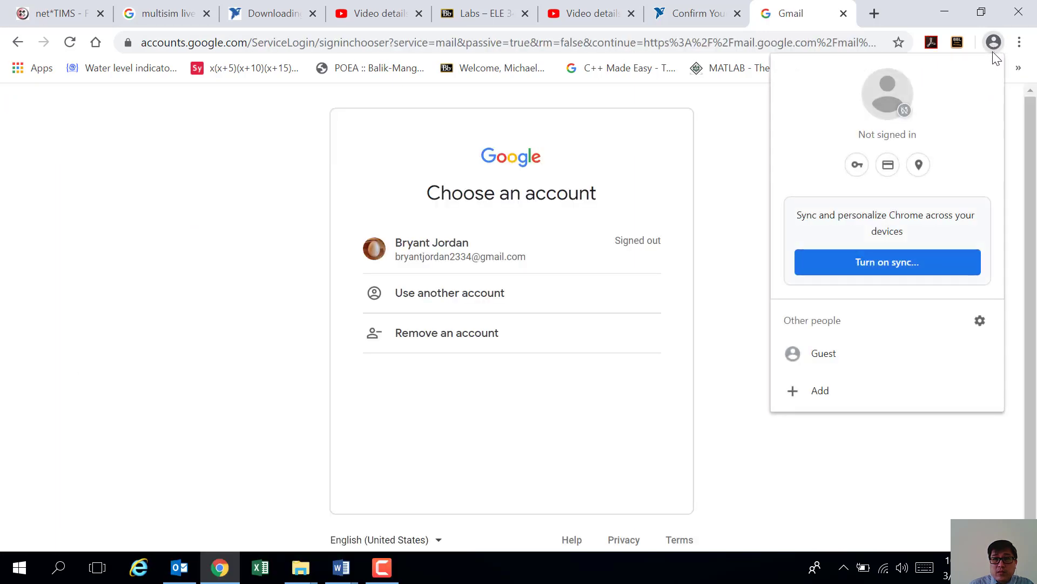
{"action": "left_click", "coordinate": [459, 308]}
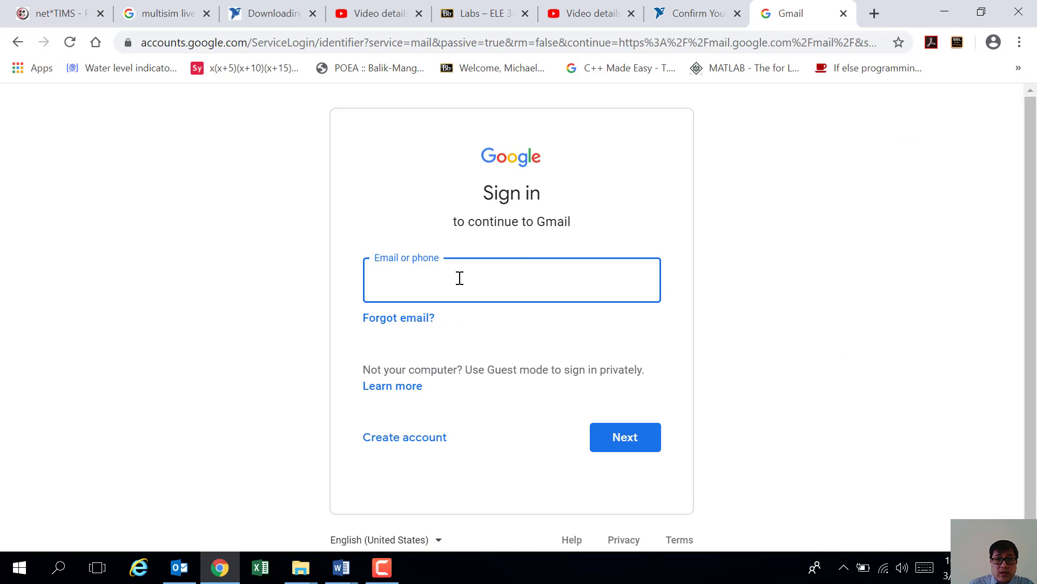
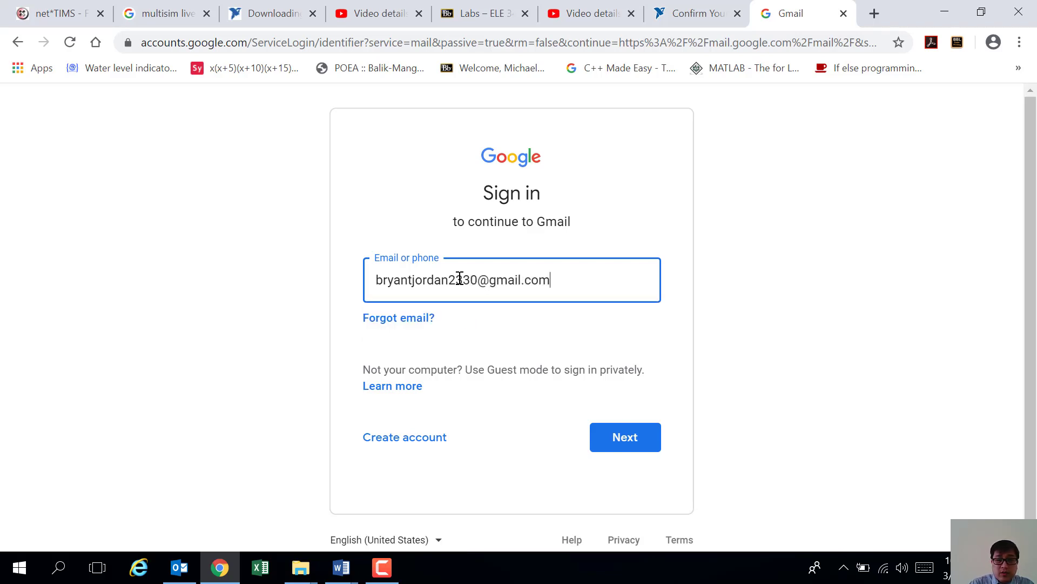
{"action": "key", "text": "Return"}
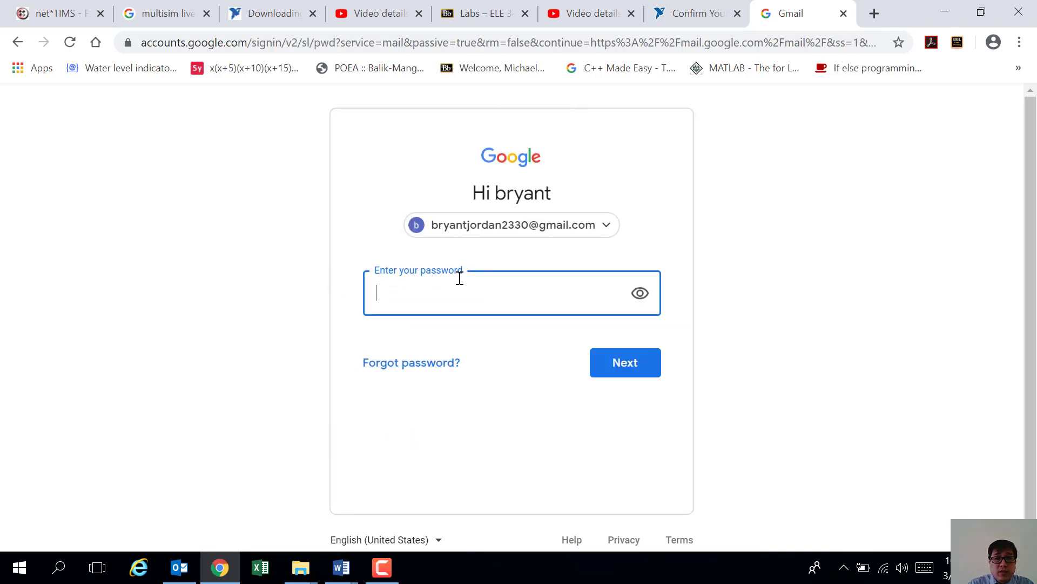
Step: Retry the other account's password until Gmail accepts it and shows the inbox
{"action": "type", "text": "•••••"}
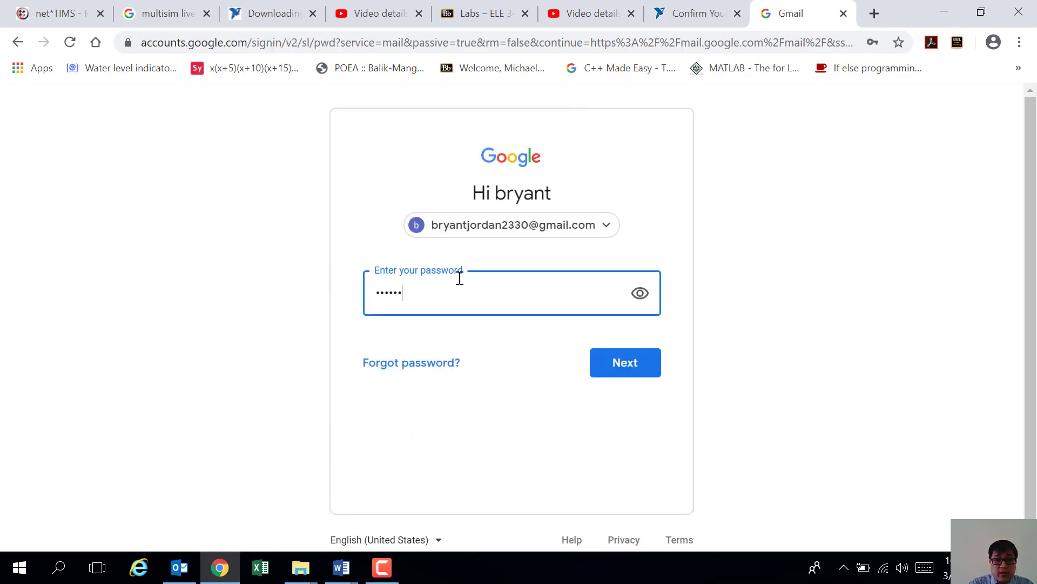
{"action": "key", "text": "Return"}
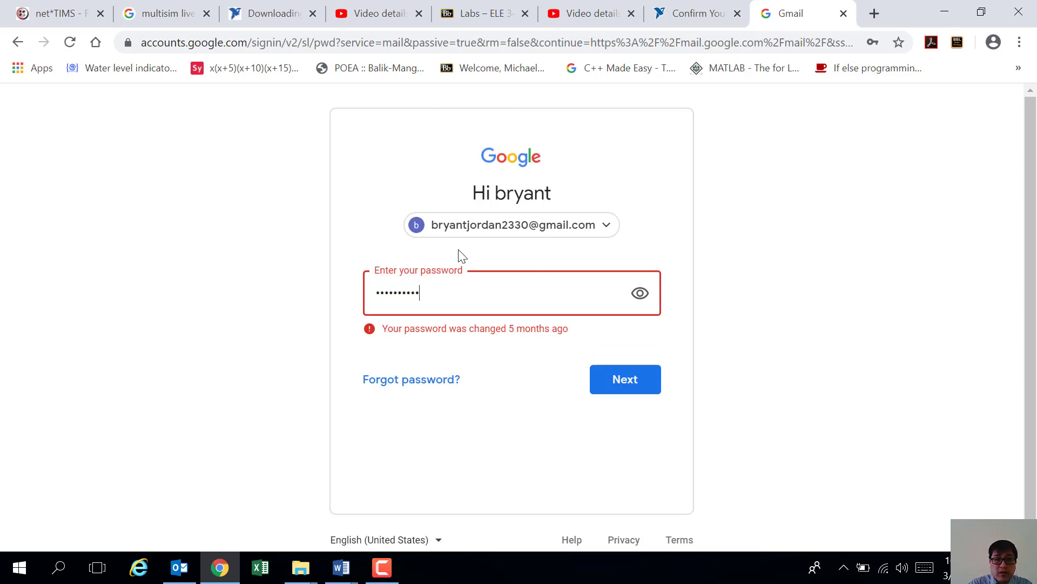
{"action": "type", "text": "••••••••••"}
{"action": "left_click", "coordinate": [601, 391]}
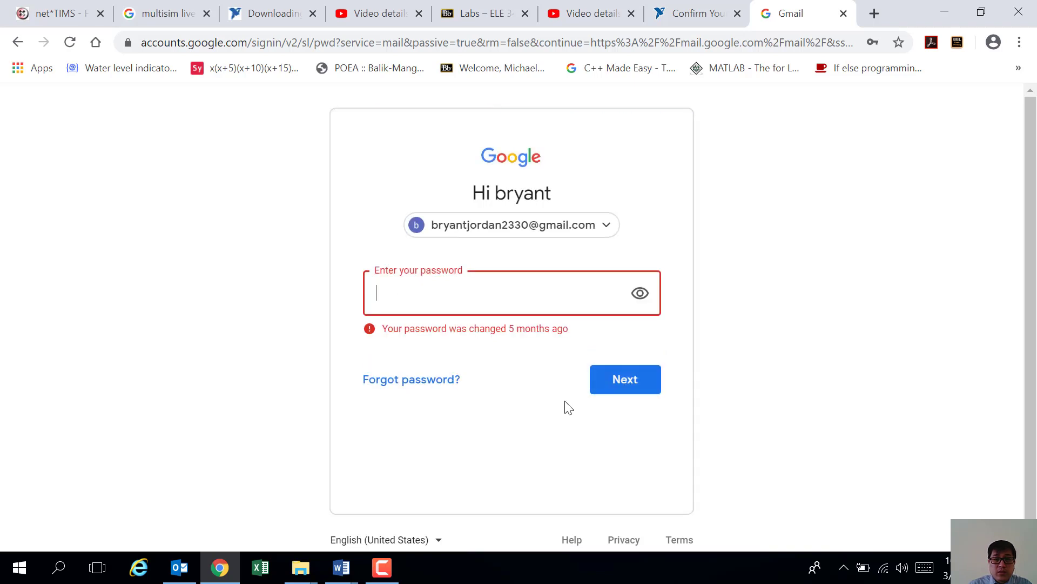
{"action": "type", "text": "••••••"}
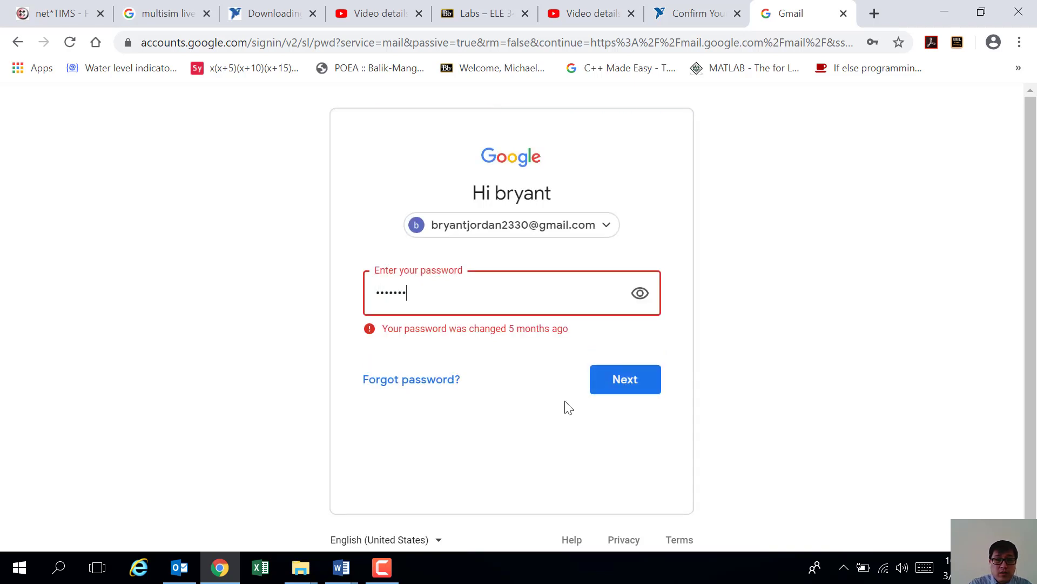
{"action": "type", "text": "••••"}
{"action": "key", "text": "Return"}
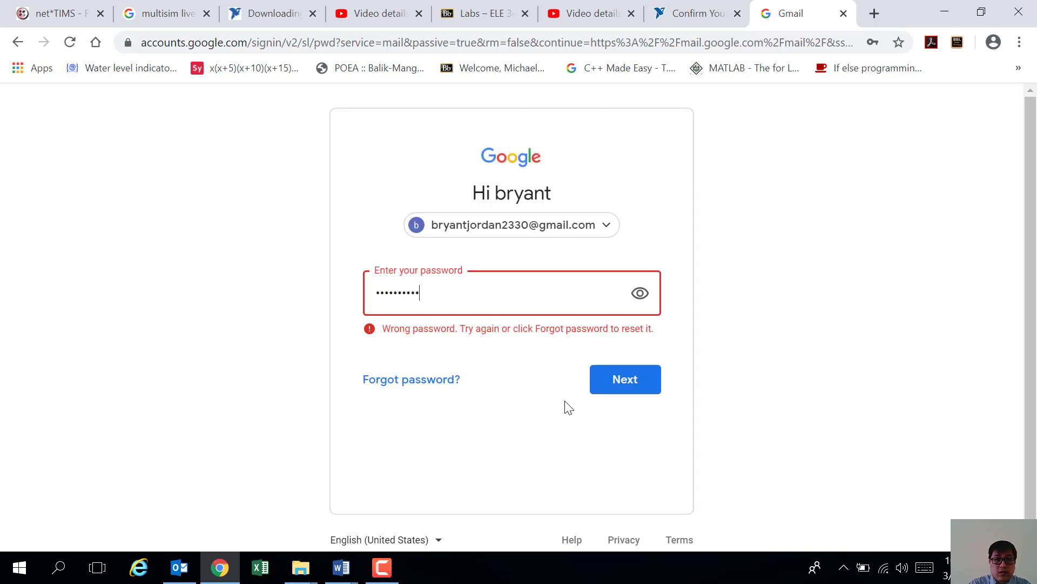
{"action": "key", "text": "Return"}
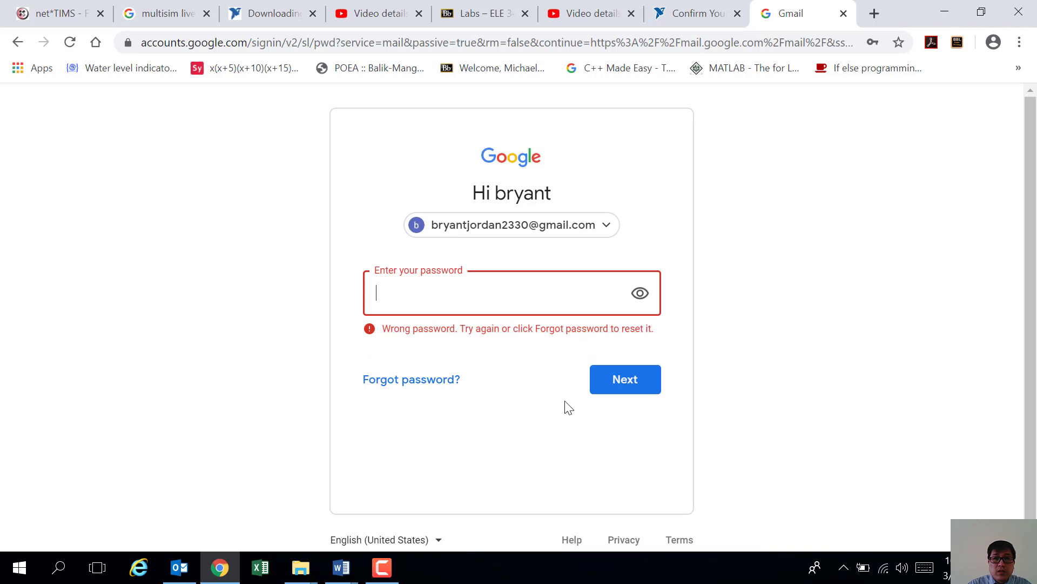
{"action": "left_click", "coordinate": [384, 564]}
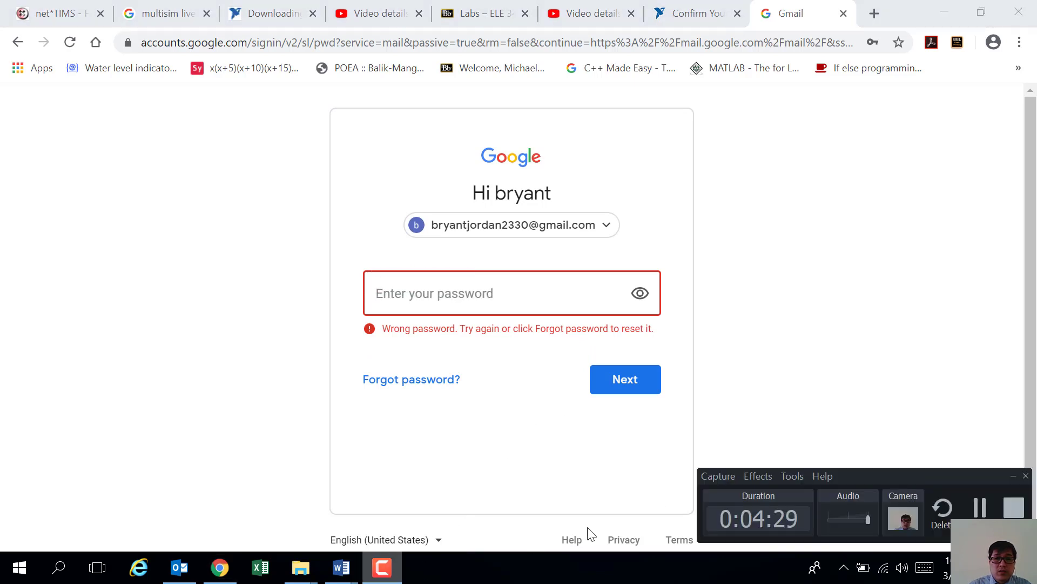
{"action": "left_click", "coordinate": [979, 516]}
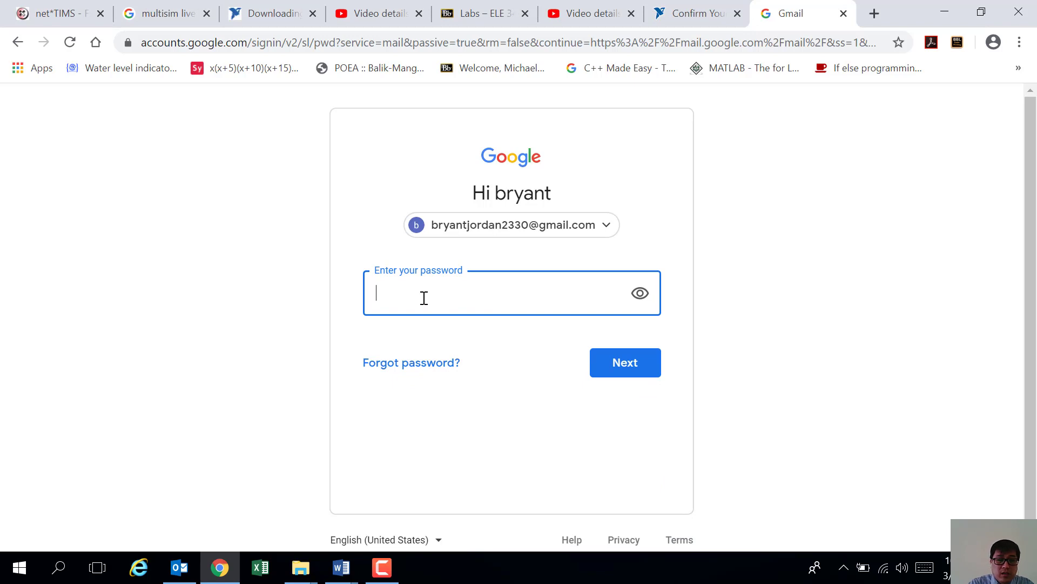
{"action": "type", "text": "•"}
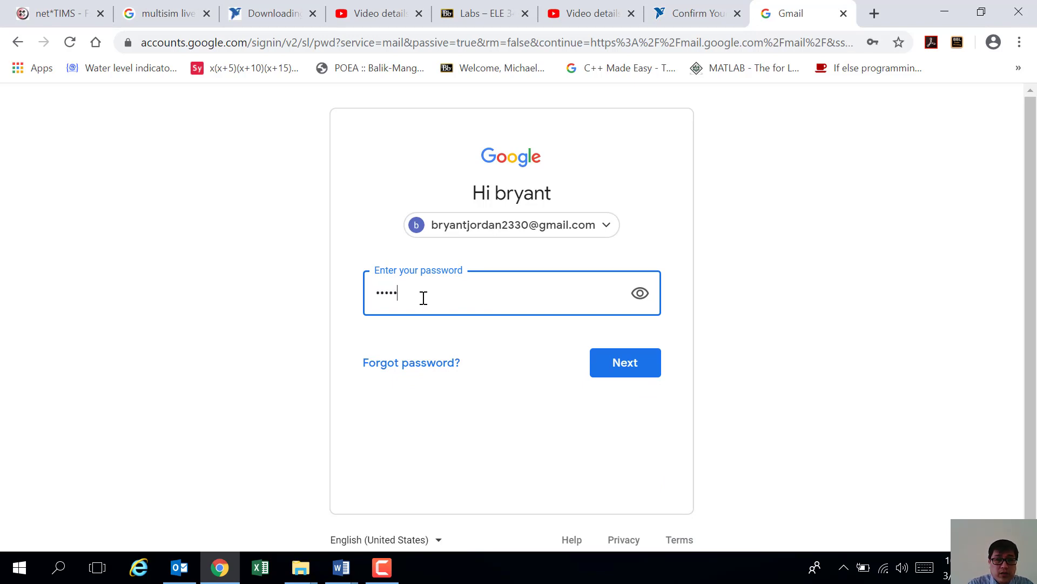
{"action": "type", "text": "••••••"}
{"action": "key", "text": "Return"}
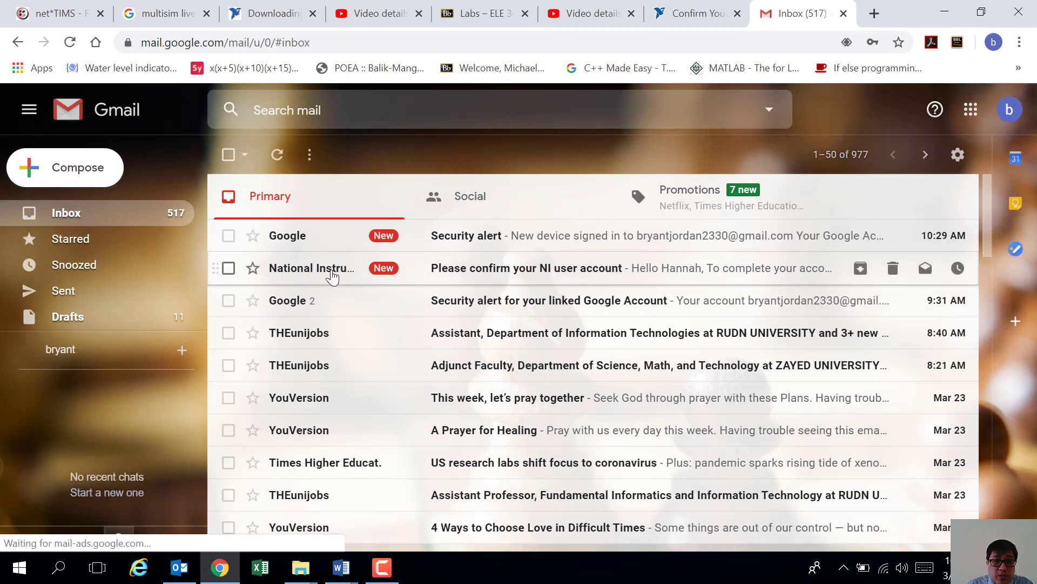
Step: Open the National Instruments e-mail and follow its lumen.ni.com validation link
{"action": "left_click", "coordinate": [498, 276]}
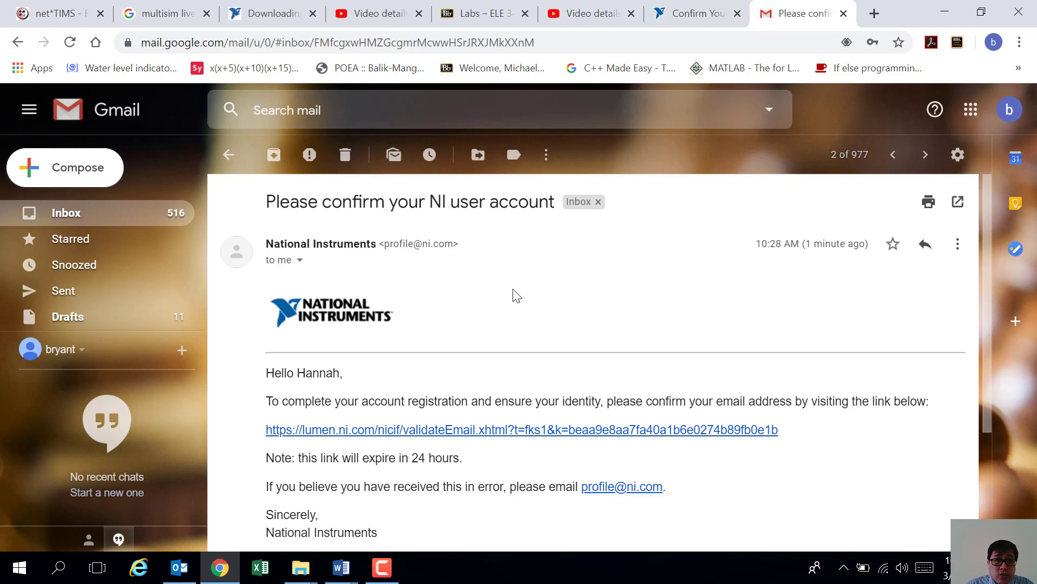
{"action": "scroll", "coordinate": [513, 295], "scroll_direction": "down", "scroll_amount": 3}
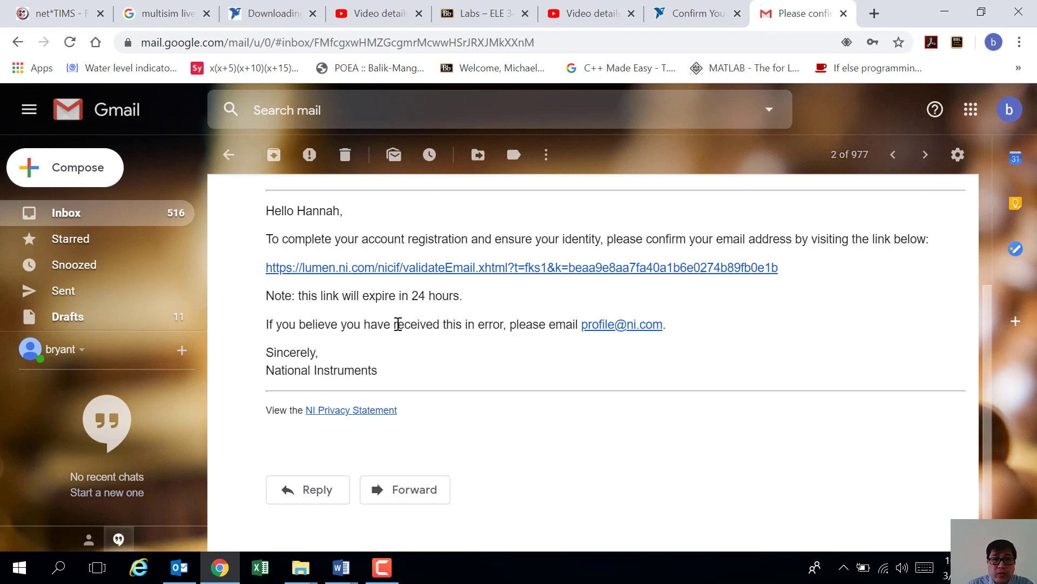
{"action": "left_click", "coordinate": [499, 273]}
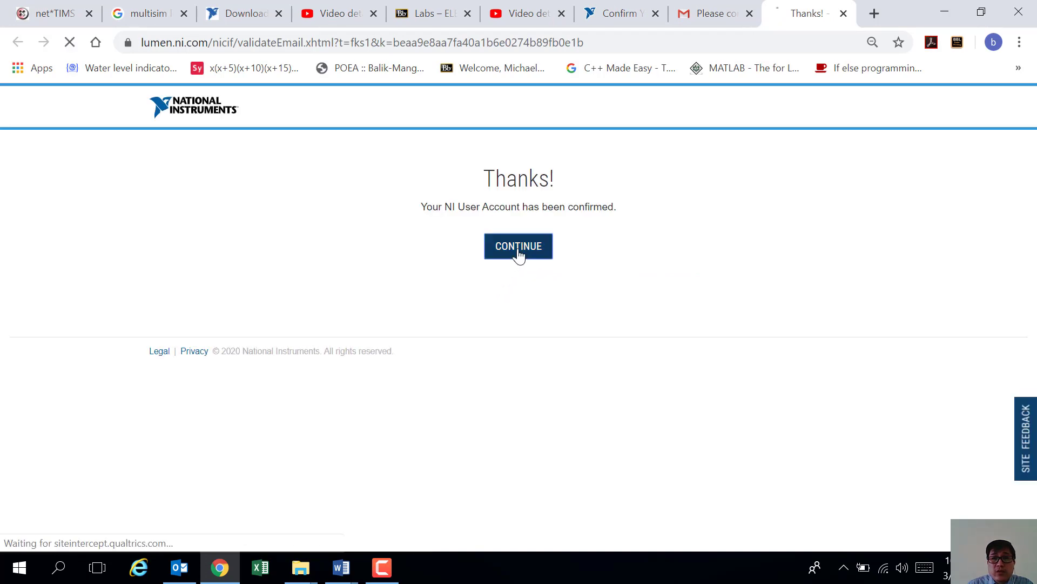
Step: Continue past the confirmation page, close the extra log-in tab, and reload multisim.com
{"action": "left_click", "coordinate": [519, 249]}
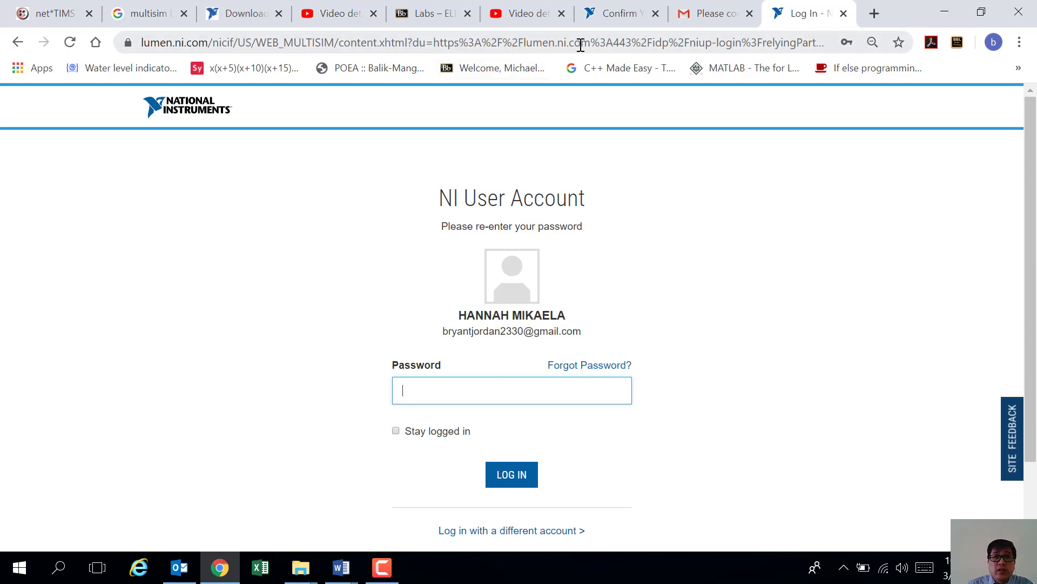
{"action": "left_click", "coordinate": [843, 13]}
{"action": "left_click", "coordinate": [679, 14]}
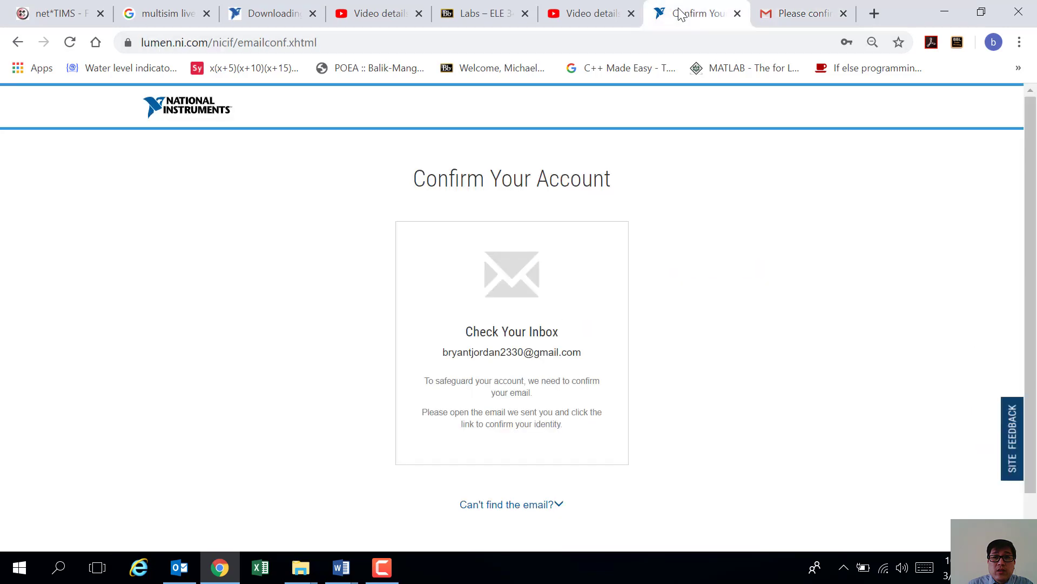
{"action": "left_click", "coordinate": [450, 43]}
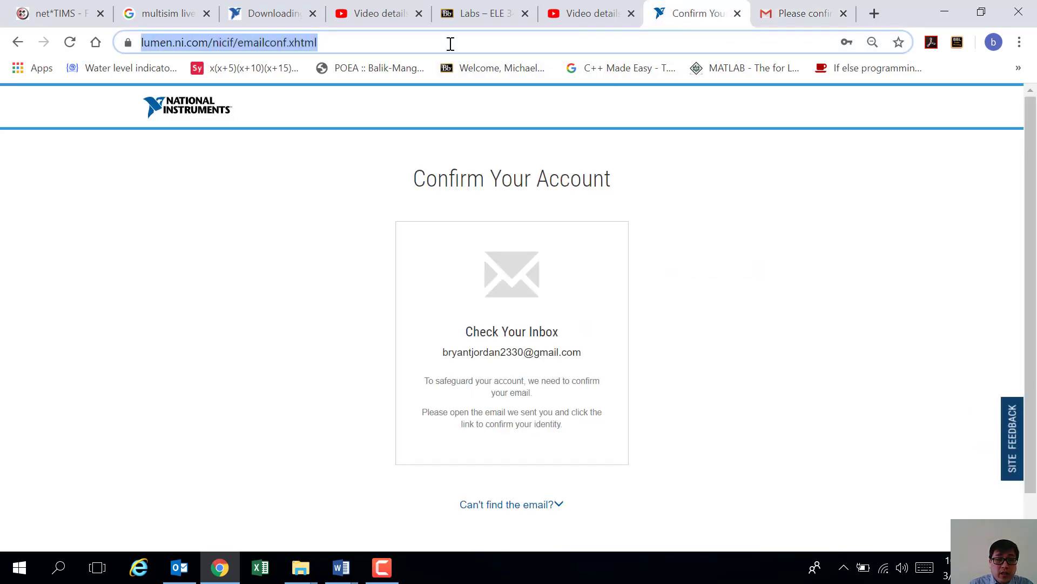
{"action": "type", "text": "multisim"}
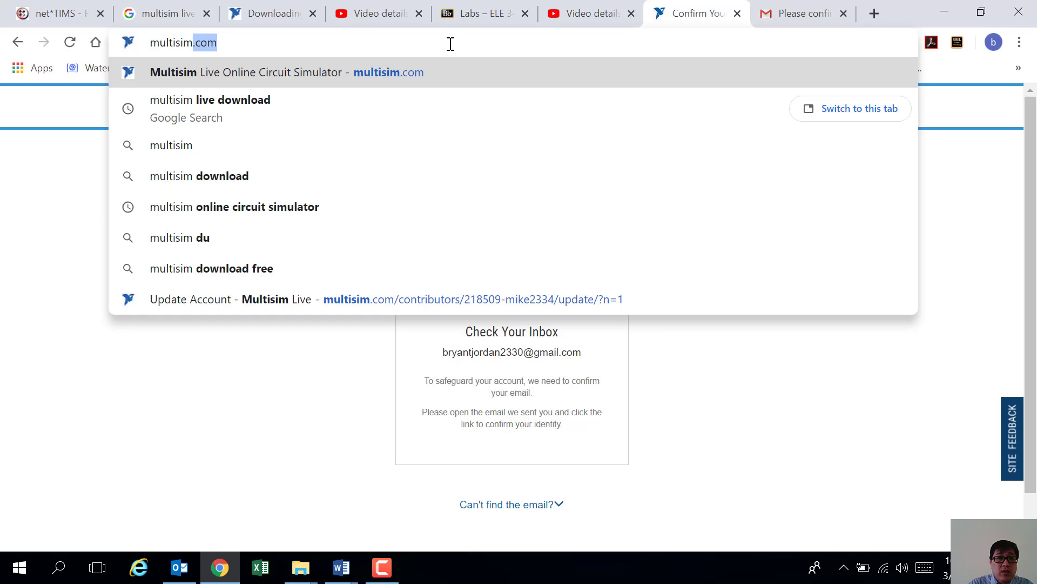
{"action": "key", "text": "Return"}
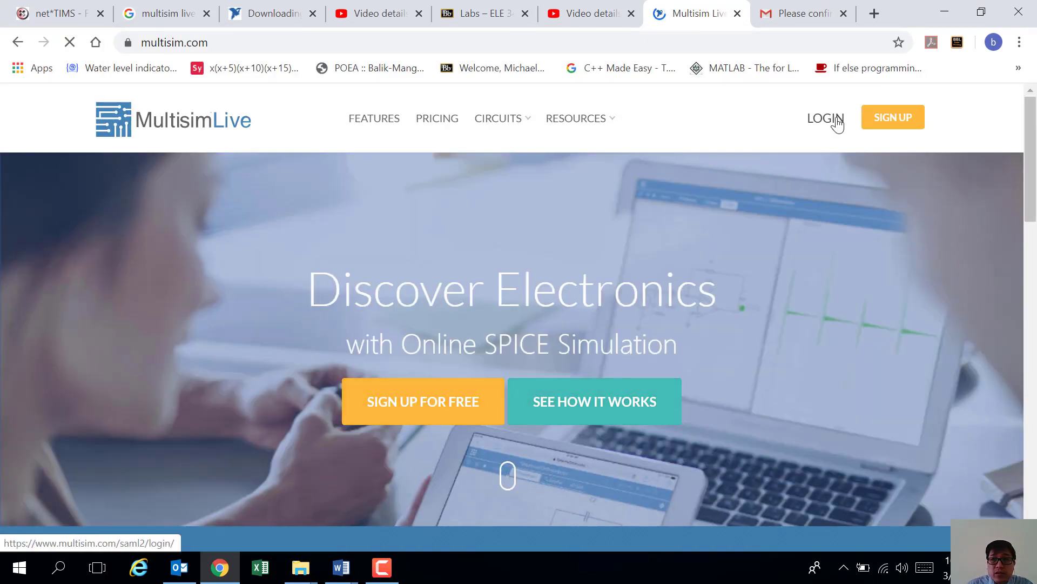
Step: Log in to Multisim Live with the account password and decline Chrome's password update
{"action": "left_click", "coordinate": [827, 119]}
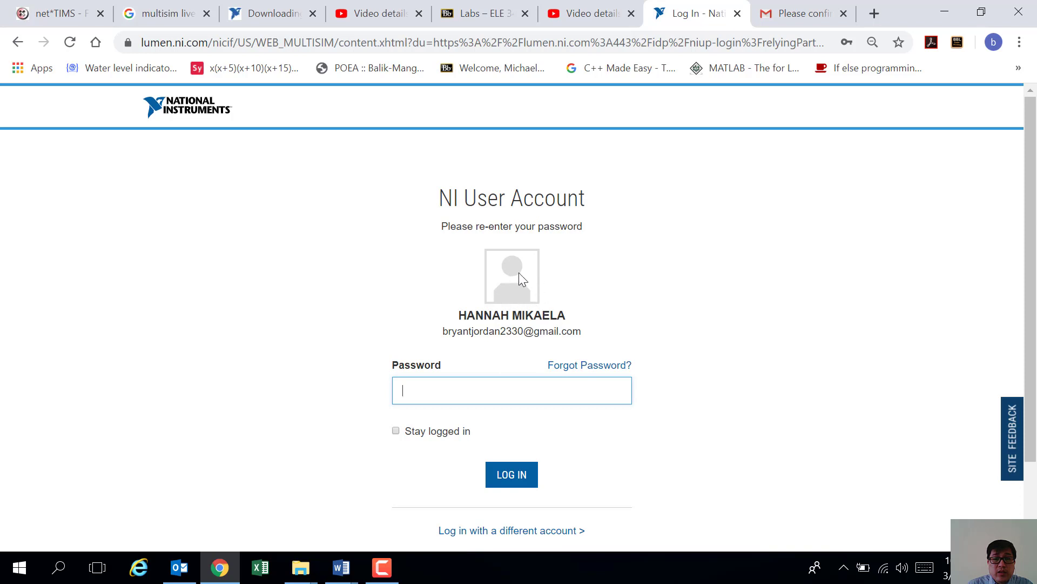
{"action": "left_click", "coordinate": [464, 392]}
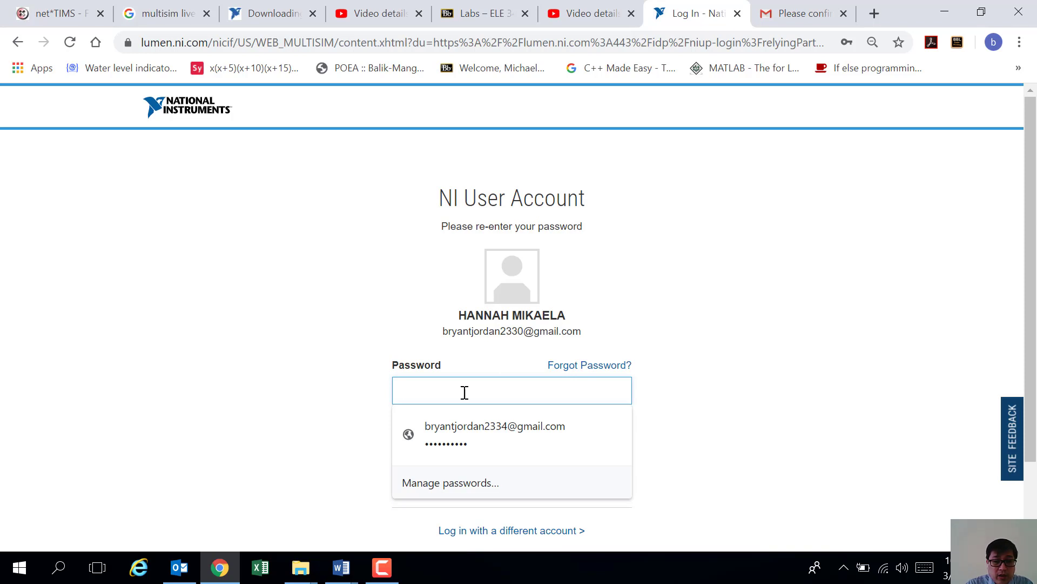
{"action": "type", "text": "••"}
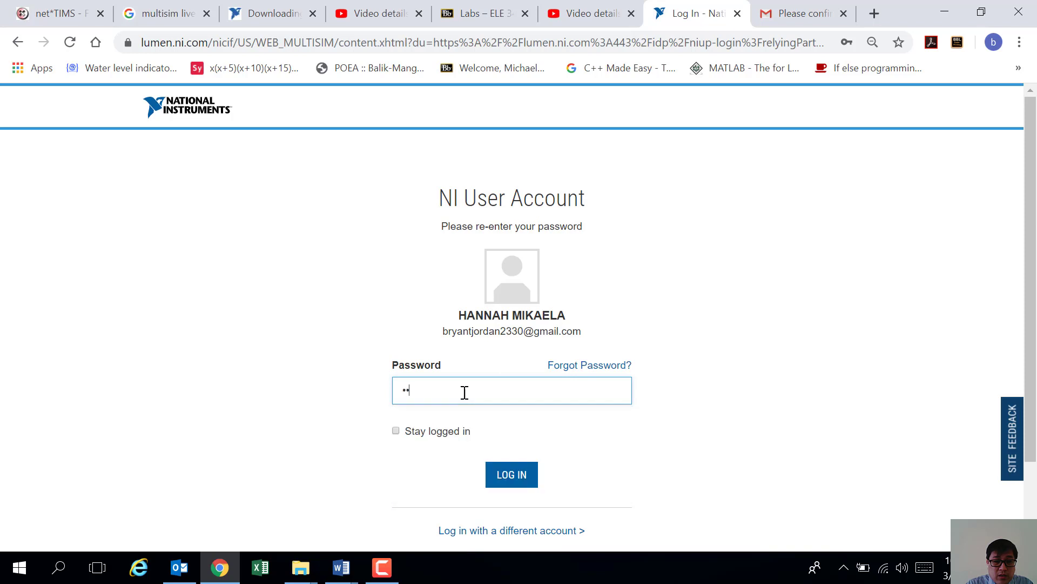
{"action": "type", "text": "••••••••"}
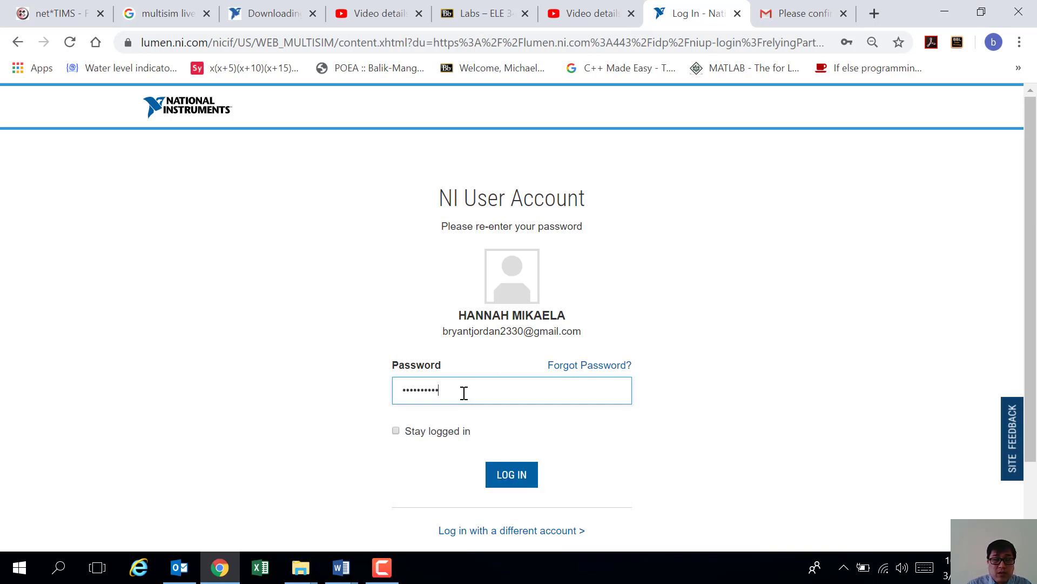
{"action": "left_click", "coordinate": [506, 480]}
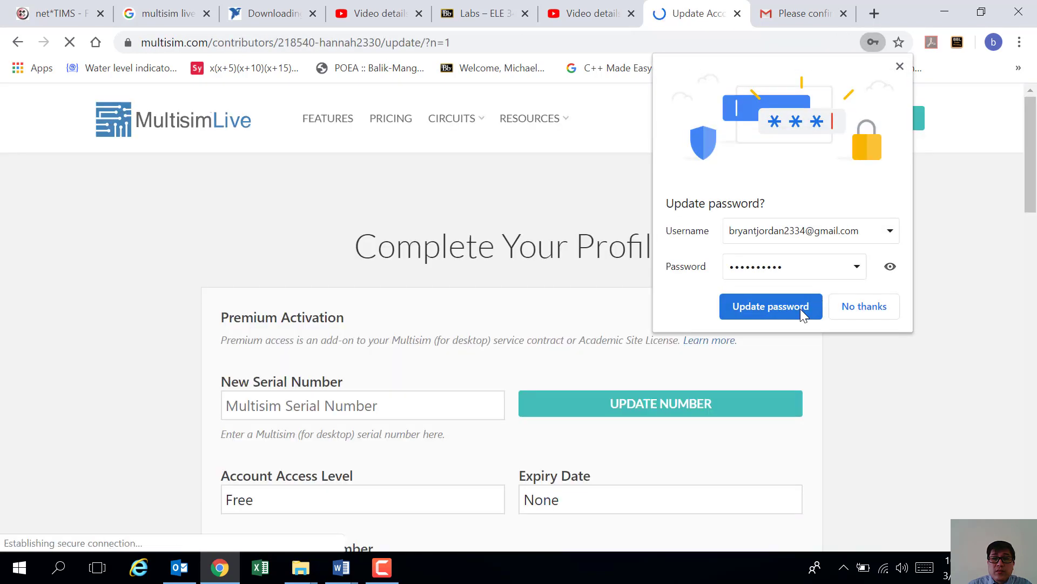
{"action": "left_click", "coordinate": [801, 311]}
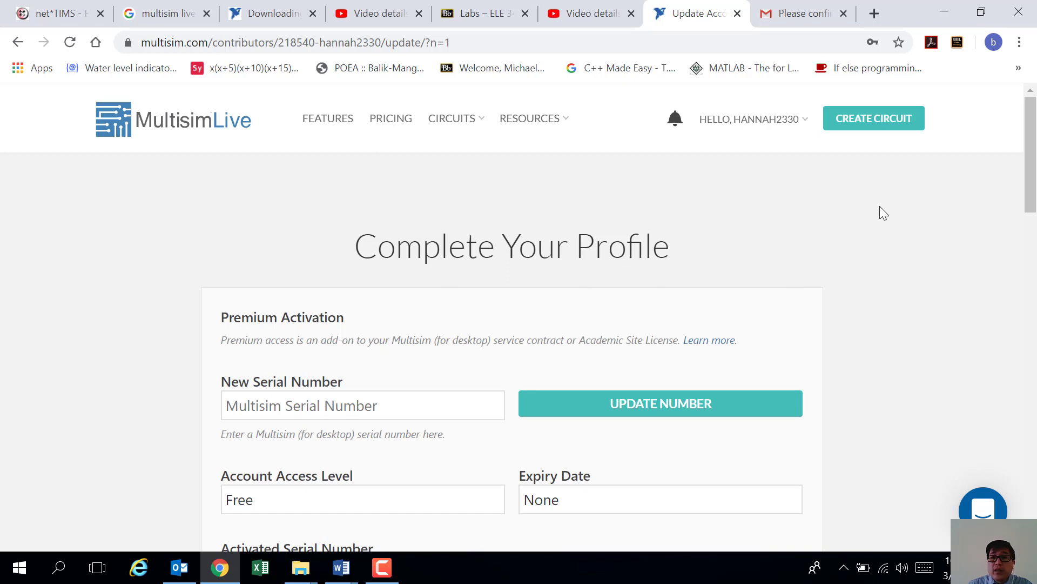
Step: Use CREATE CIRCUIT to open a blank Untitled Circuit in the online editor
{"action": "left_click", "coordinate": [879, 127]}
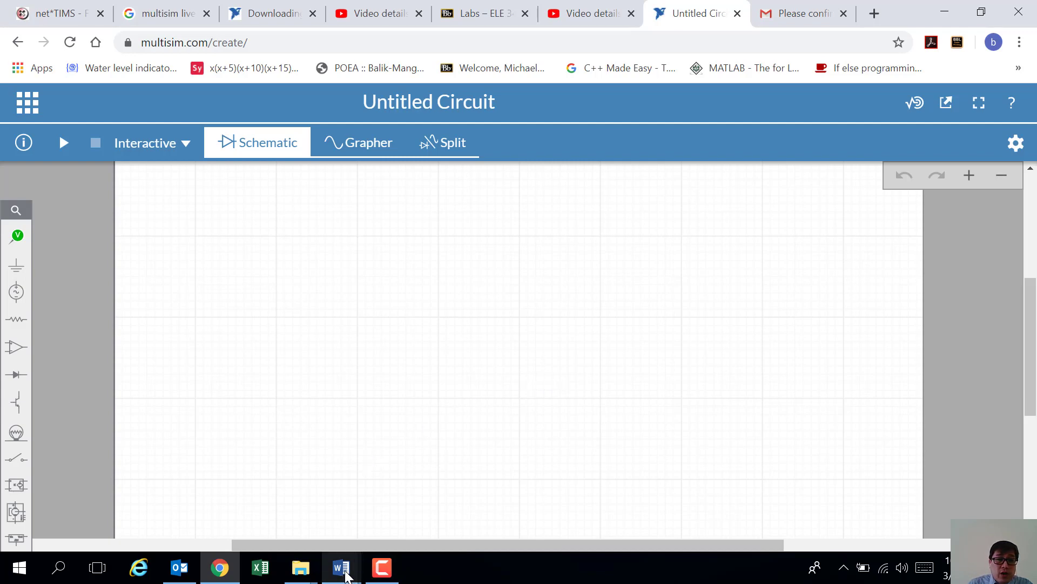
Step: Bring the Class B Push-Pull Amplifier lab report to the front in Word and skim its opening
{"action": "mouse_move", "coordinate": [346, 575]}
{"action": "left_click", "coordinate": [397, 518]}
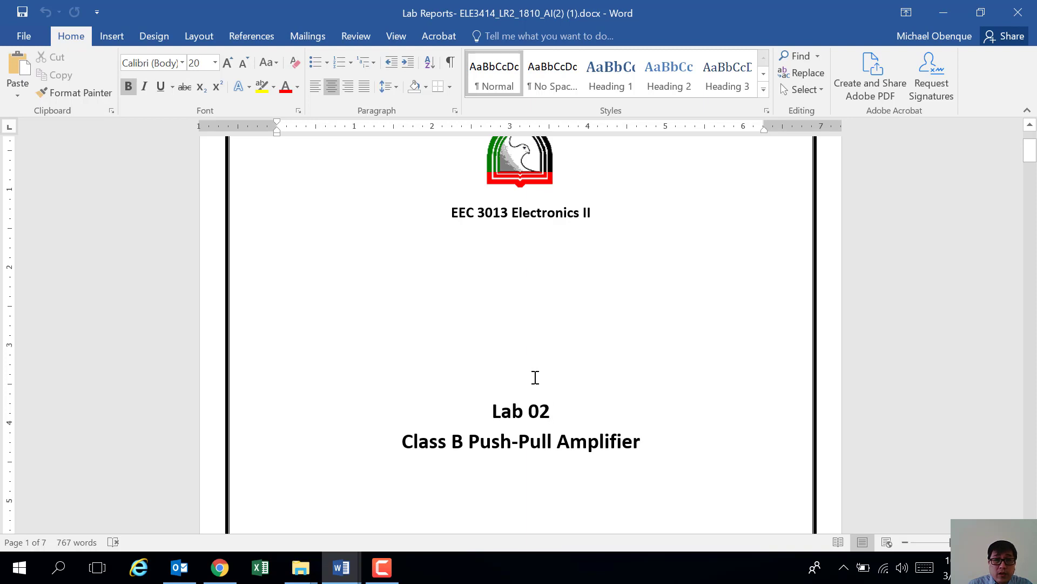
{"action": "scroll", "coordinate": [538, 375], "scroll_direction": "down", "scroll_amount": 3}
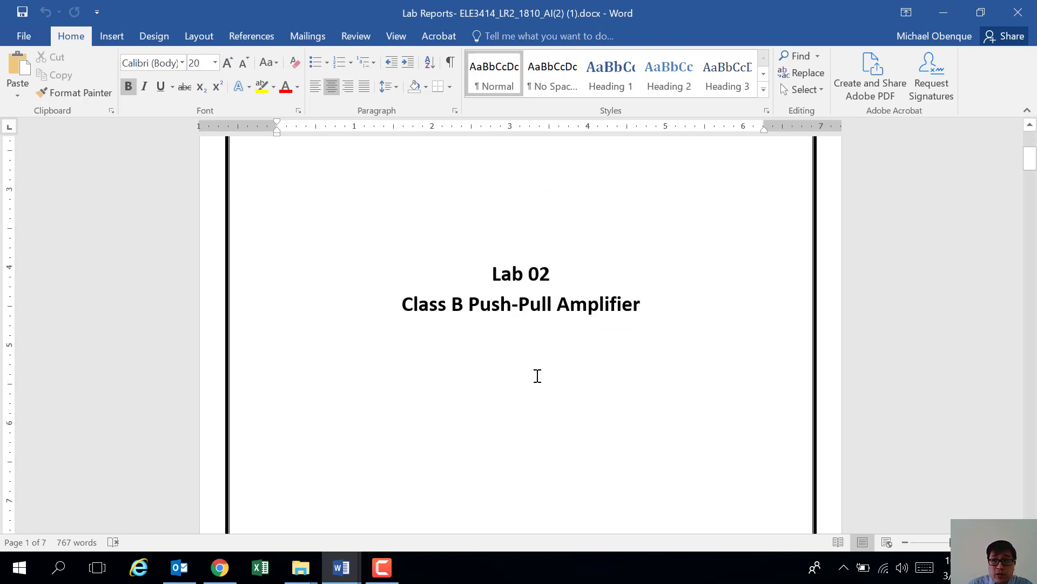
{"action": "scroll", "coordinate": [538, 374], "scroll_direction": "up", "scroll_amount": 3}
{"action": "scroll", "coordinate": [538, 373], "scroll_direction": "down", "scroll_amount": 15}
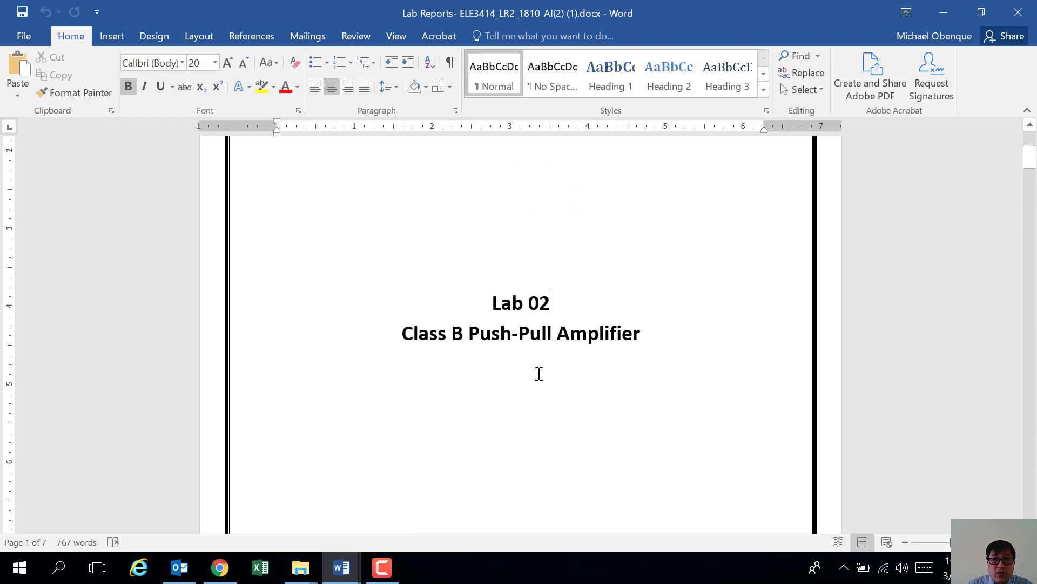
{"action": "scroll", "coordinate": [544, 372], "scroll_direction": "down", "scroll_amount": 6}
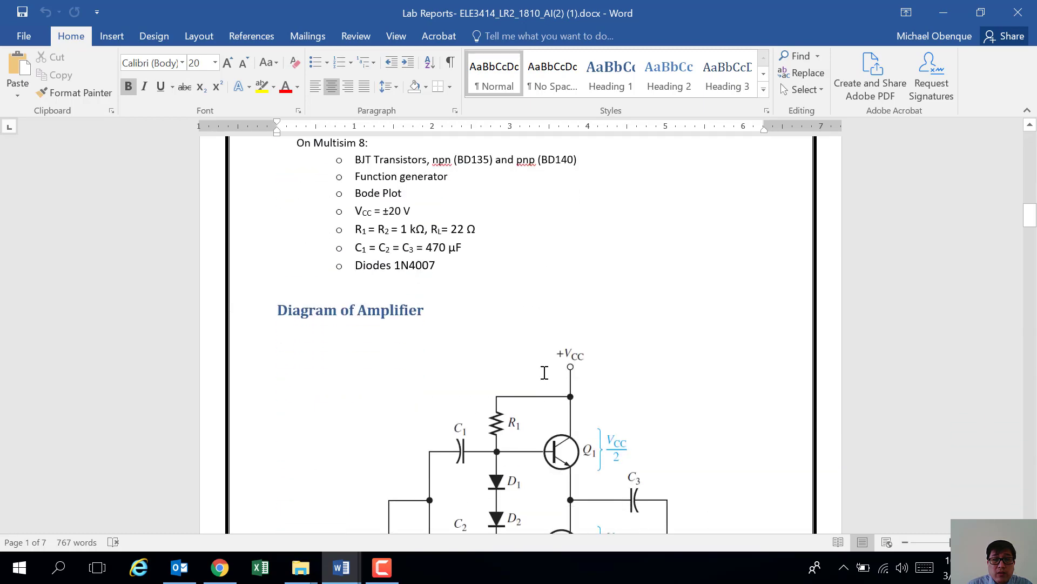
{"action": "scroll", "coordinate": [546, 372], "scroll_direction": "up", "scroll_amount": 3}
{"action": "scroll", "coordinate": [545, 371], "scroll_direction": "up", "scroll_amount": 3}
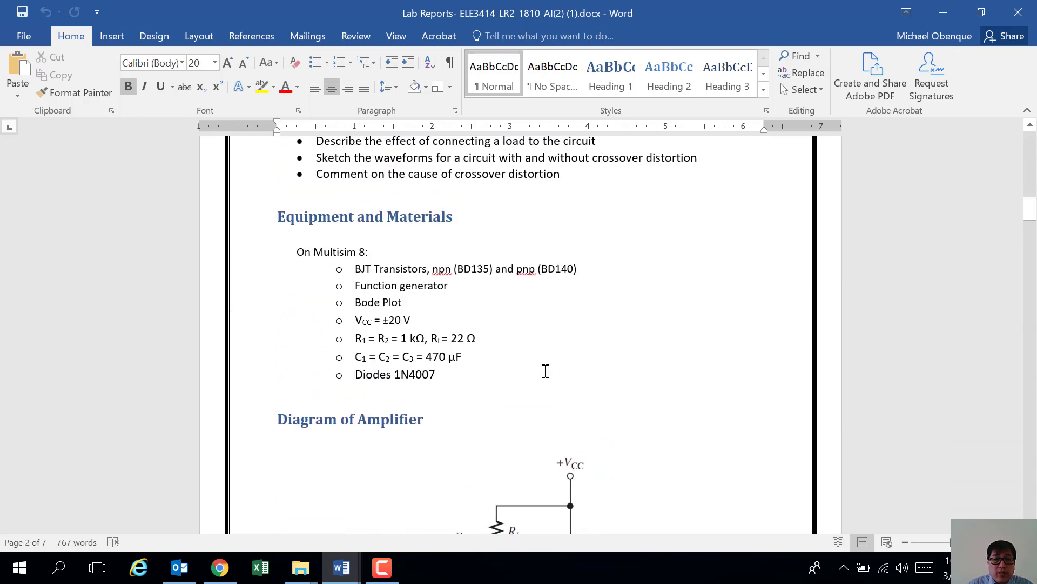
Step: Read down past Equipment and the amplifier diagram to the 20 V single-supply Multisim circuit
{"action": "scroll", "coordinate": [546, 369], "scroll_direction": "down", "scroll_amount": 2}
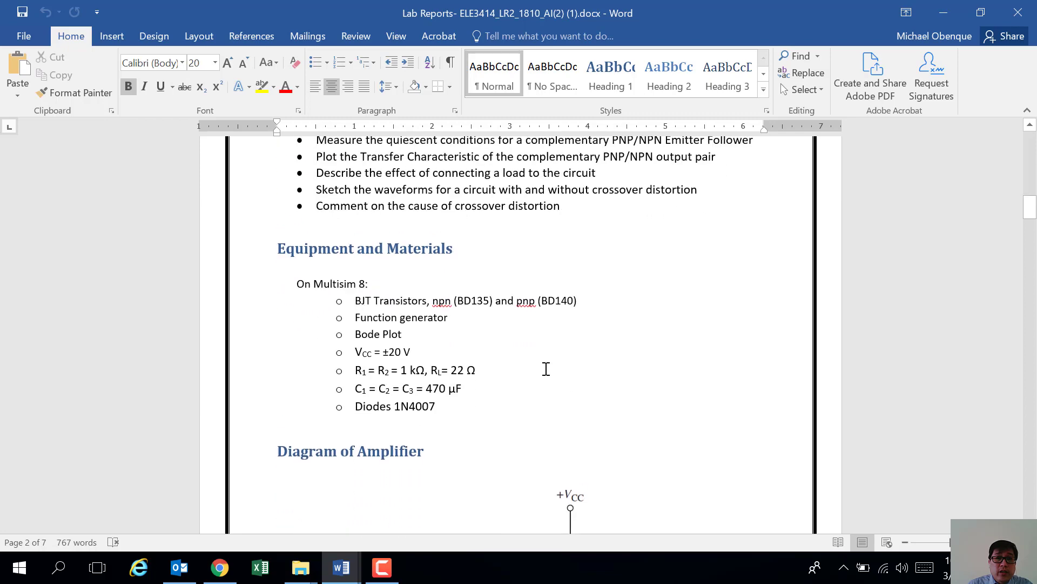
{"action": "scroll", "coordinate": [545, 370], "scroll_direction": "down", "scroll_amount": 3}
{"action": "scroll", "coordinate": [545, 371], "scroll_direction": "up", "scroll_amount": 3}
{"action": "scroll", "coordinate": [546, 371], "scroll_direction": "down", "scroll_amount": 5}
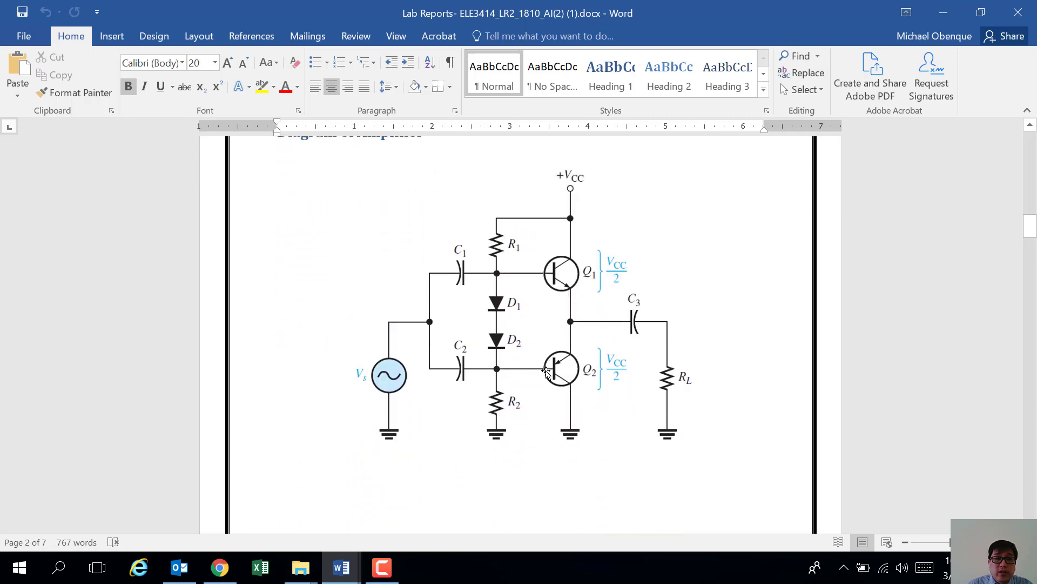
{"action": "scroll", "coordinate": [546, 372], "scroll_direction": "up", "scroll_amount": 1}
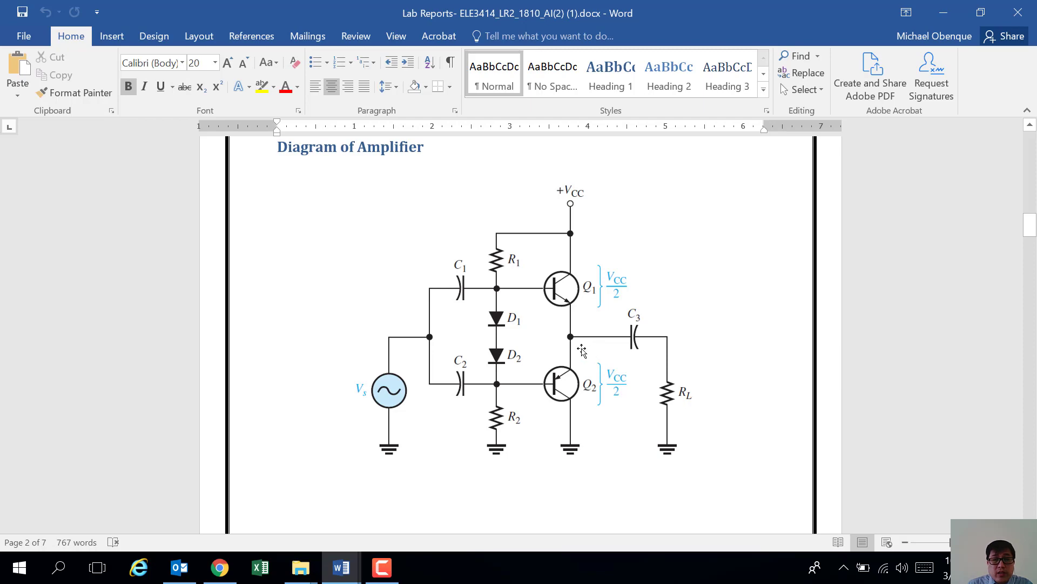
{"action": "scroll", "coordinate": [574, 354], "scroll_direction": "down", "scroll_amount": 15}
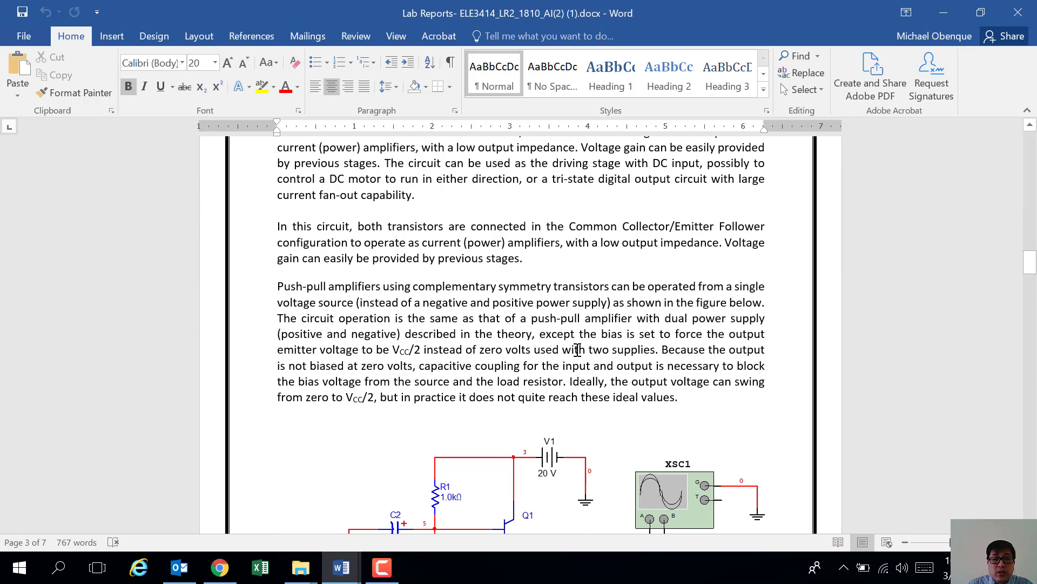
{"action": "scroll", "coordinate": [577, 351], "scroll_direction": "down", "scroll_amount": 10}
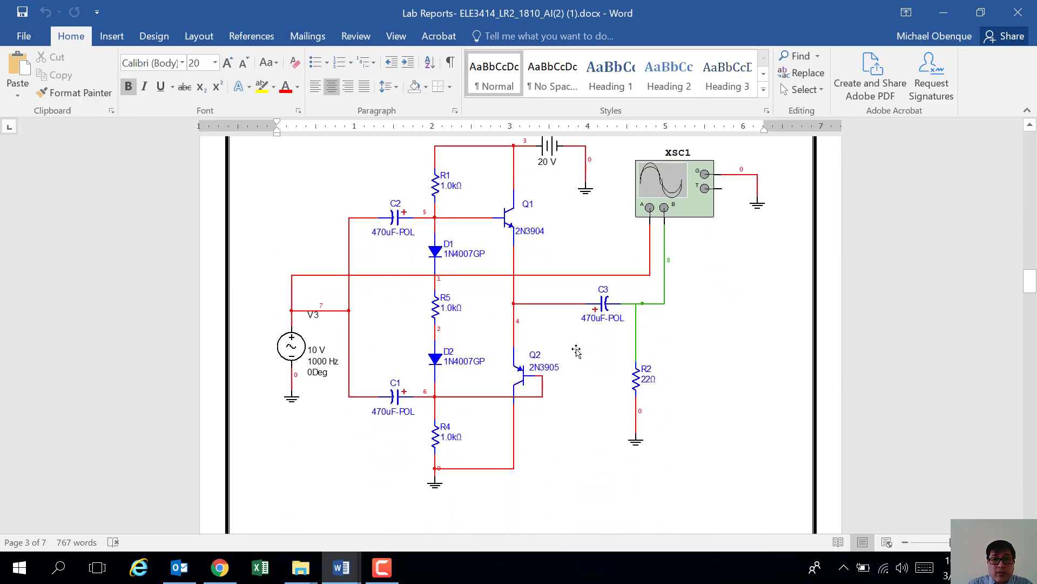
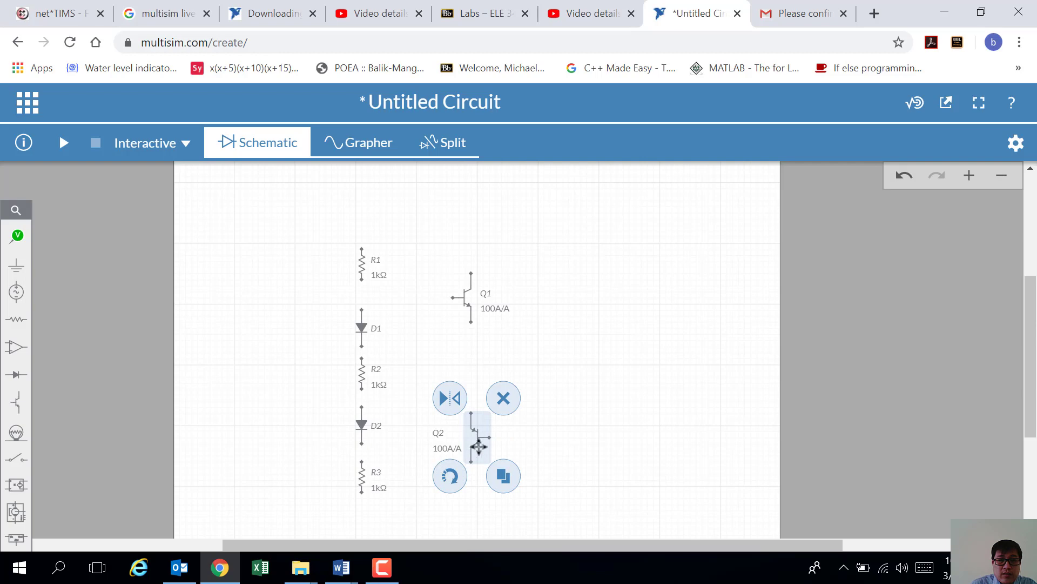
Step: Deselect Q2 and check the lab report's reference circuit in Word before returning to the schematic
{"action": "left_click", "coordinate": [578, 446]}
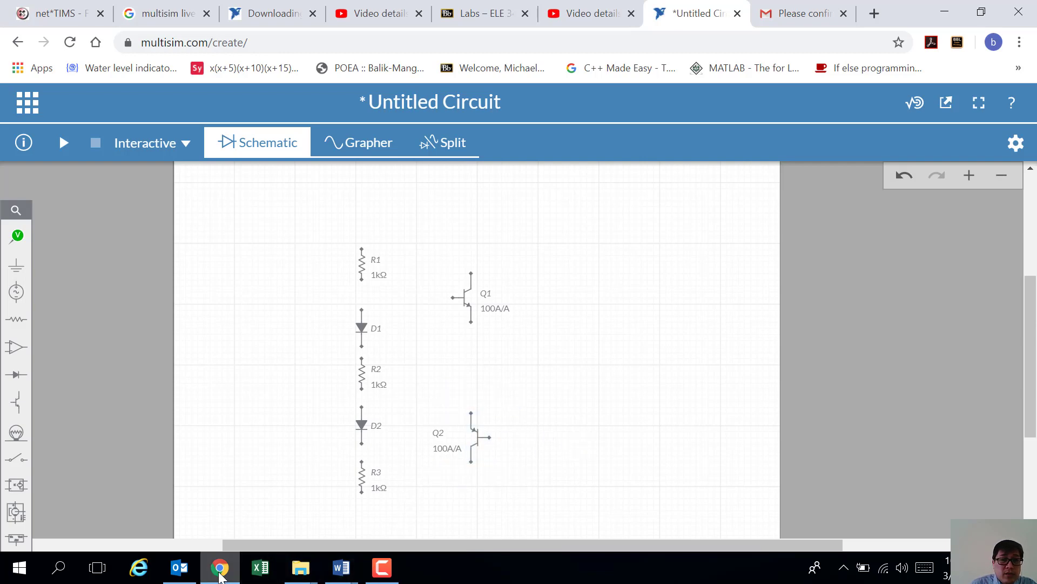
{"action": "mouse_move", "coordinate": [342, 567]}
{"action": "left_click", "coordinate": [411, 514]}
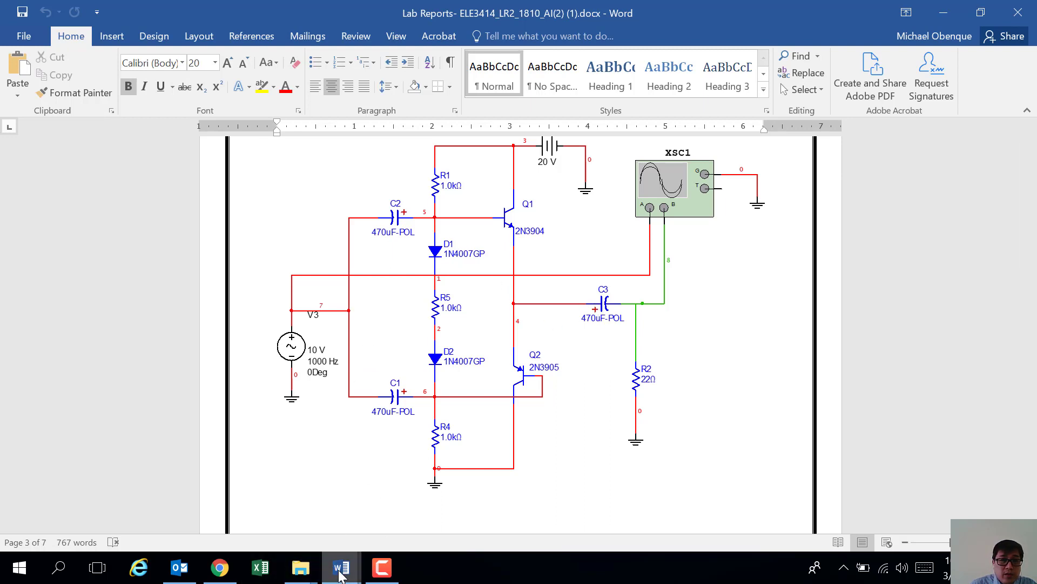
{"action": "left_click", "coordinate": [217, 576]}
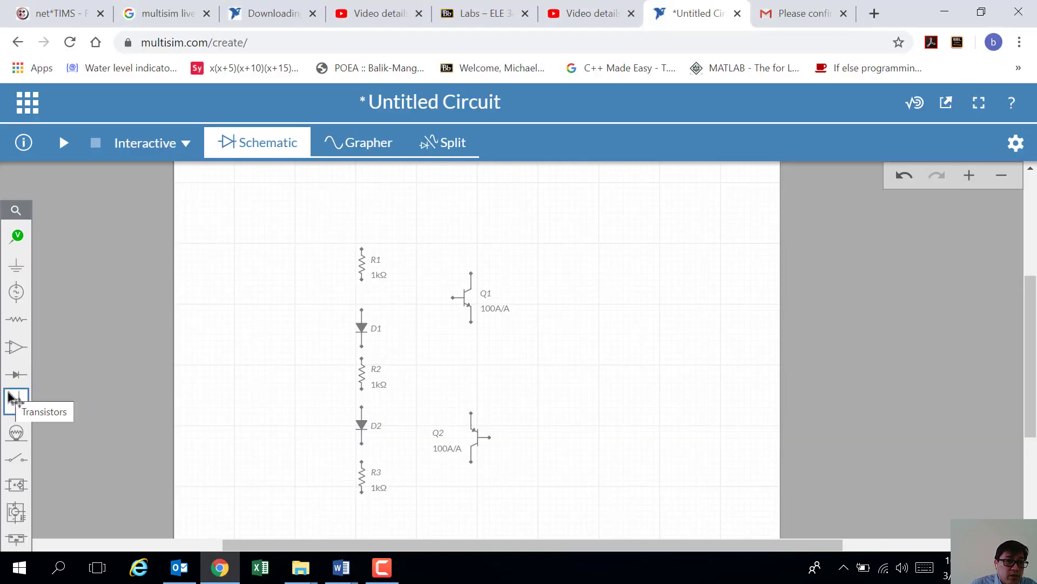
Step: Place capacitors C1 and C2 left of diodes D1 and D2, and C3 right of Q1
{"action": "left_click", "coordinate": [14, 323]}
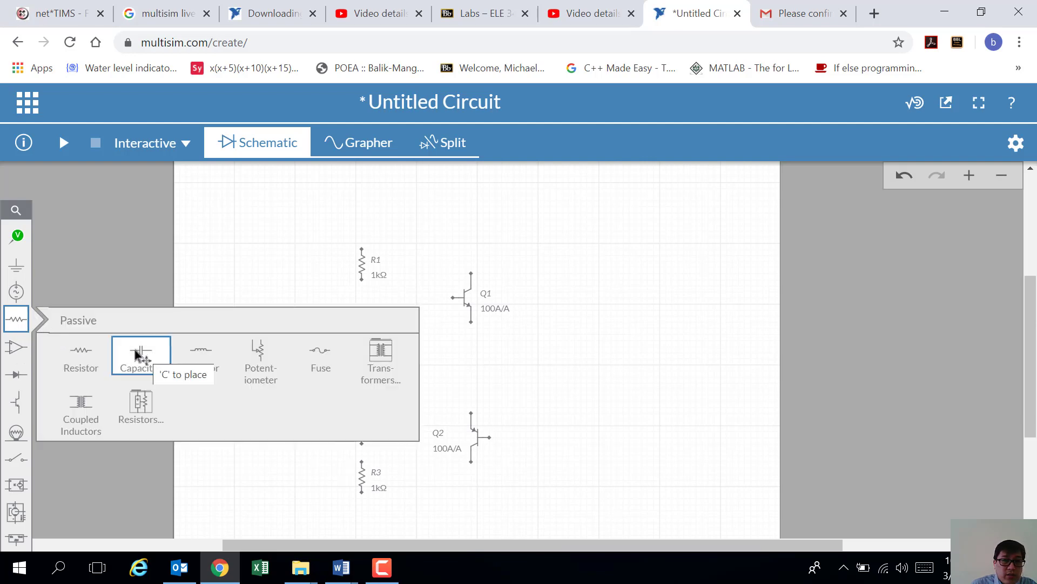
{"action": "left_click", "coordinate": [136, 355]}
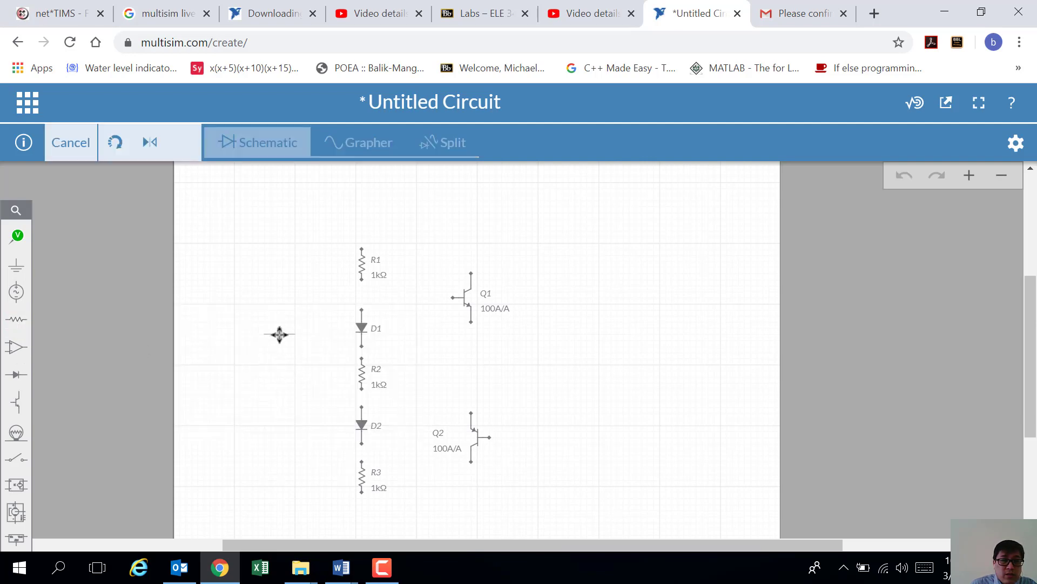
{"action": "left_click", "coordinate": [272, 341]}
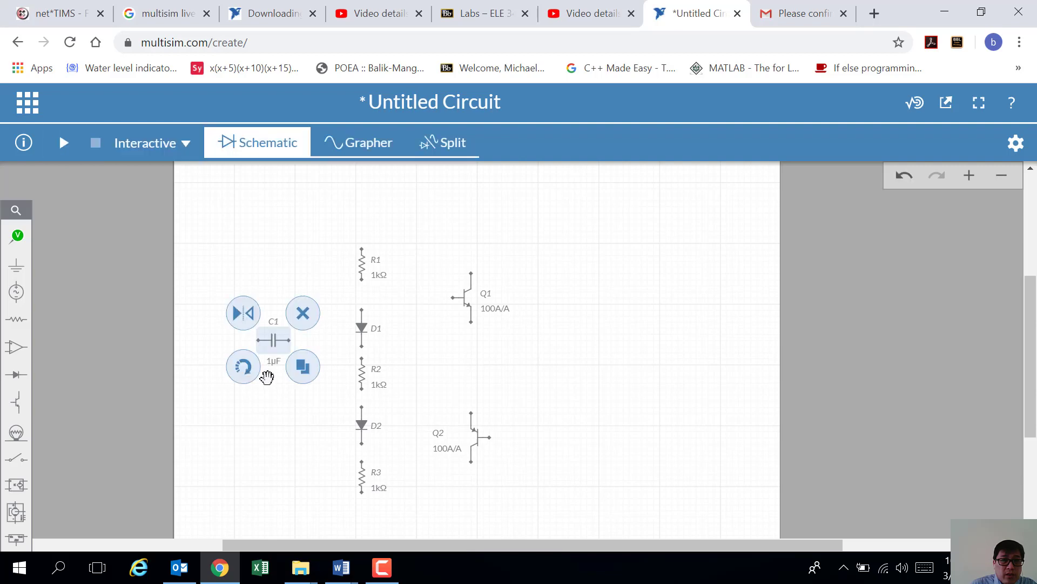
{"action": "left_click", "coordinate": [16, 320]}
{"action": "left_click", "coordinate": [140, 357]}
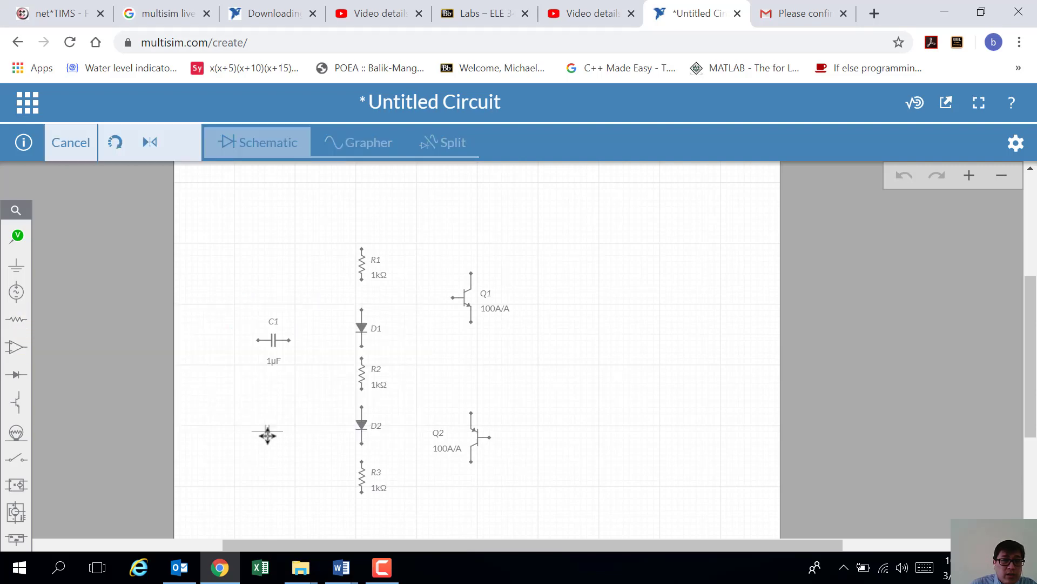
{"action": "left_click", "coordinate": [275, 442]}
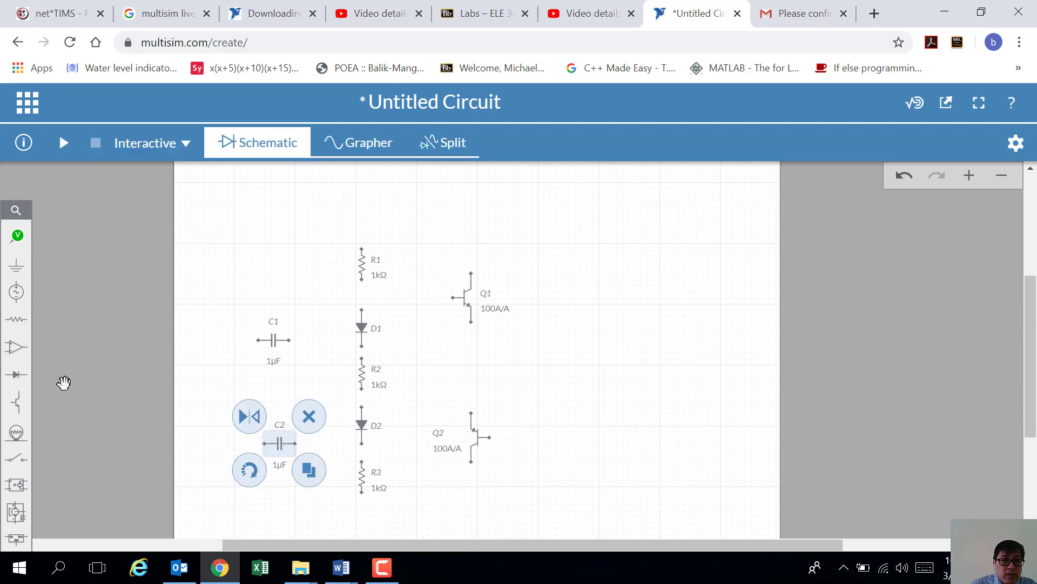
{"action": "left_click", "coordinate": [21, 324]}
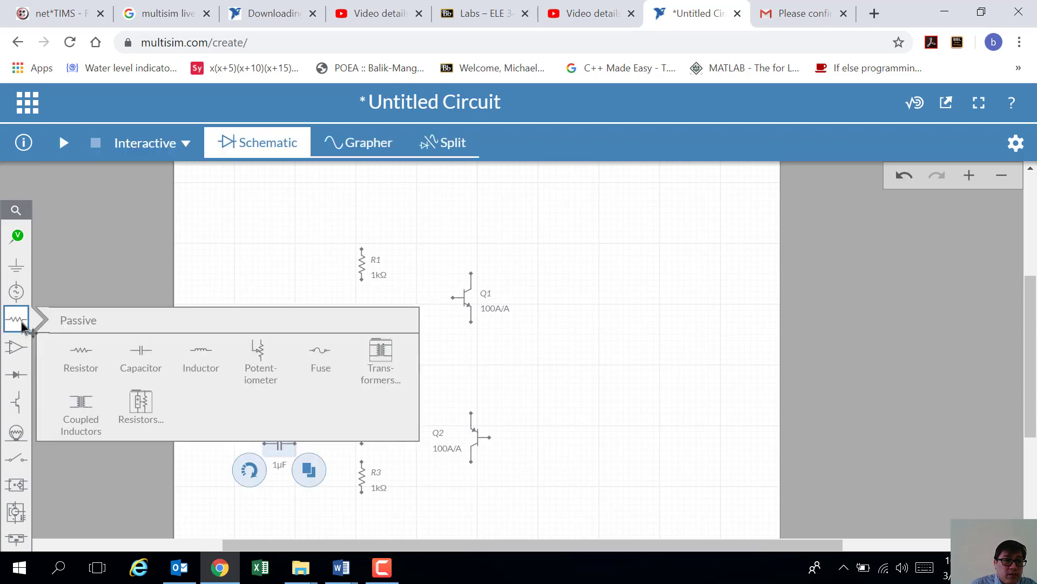
{"action": "left_click", "coordinate": [140, 354]}
{"action": "left_click", "coordinate": [560, 340]}
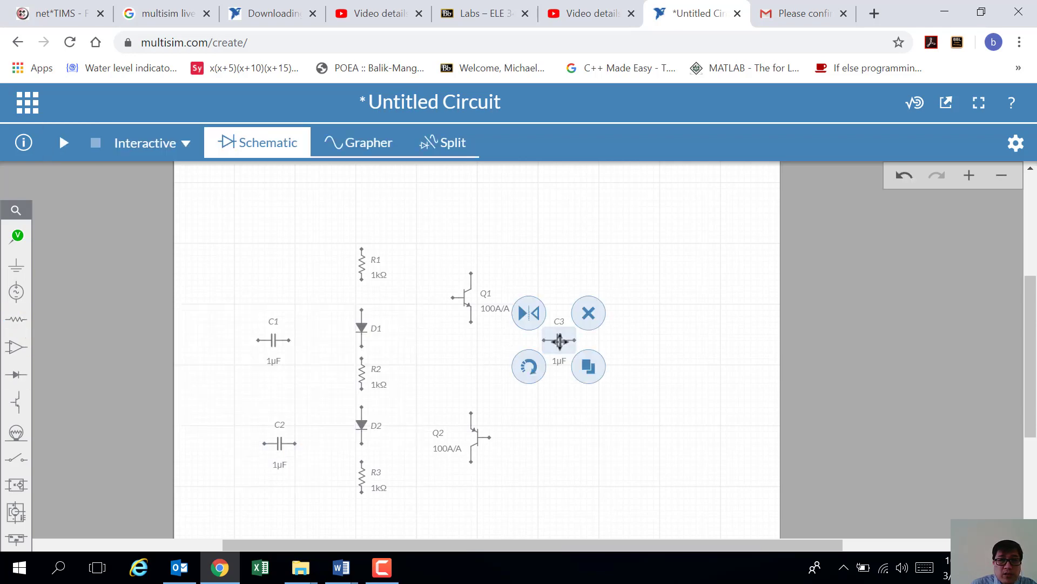
Step: Place resistor R4 right of transistor Q2 and rotate it vertical
{"action": "left_click", "coordinate": [17, 324]}
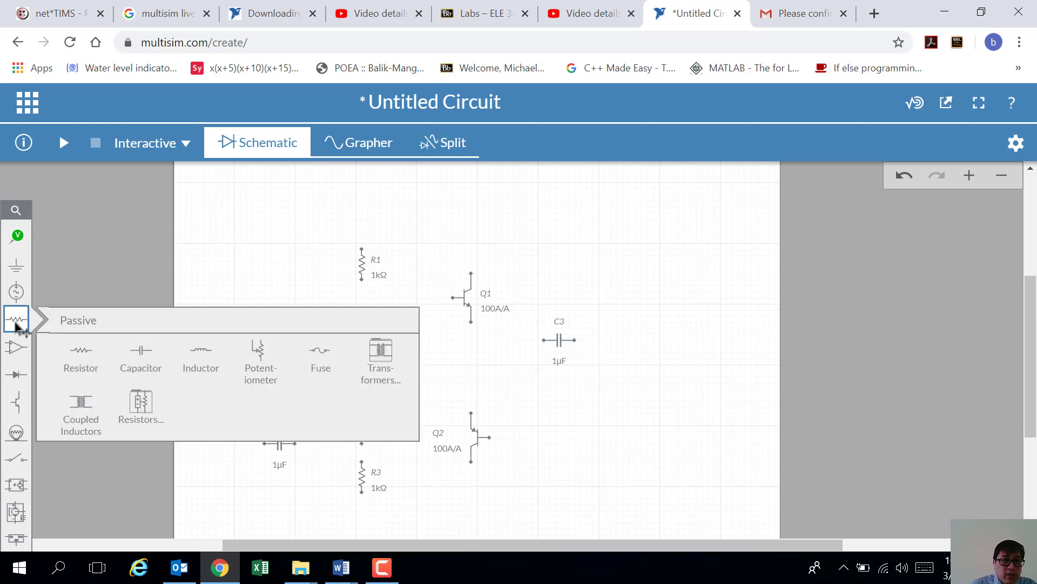
{"action": "left_click", "coordinate": [81, 354]}
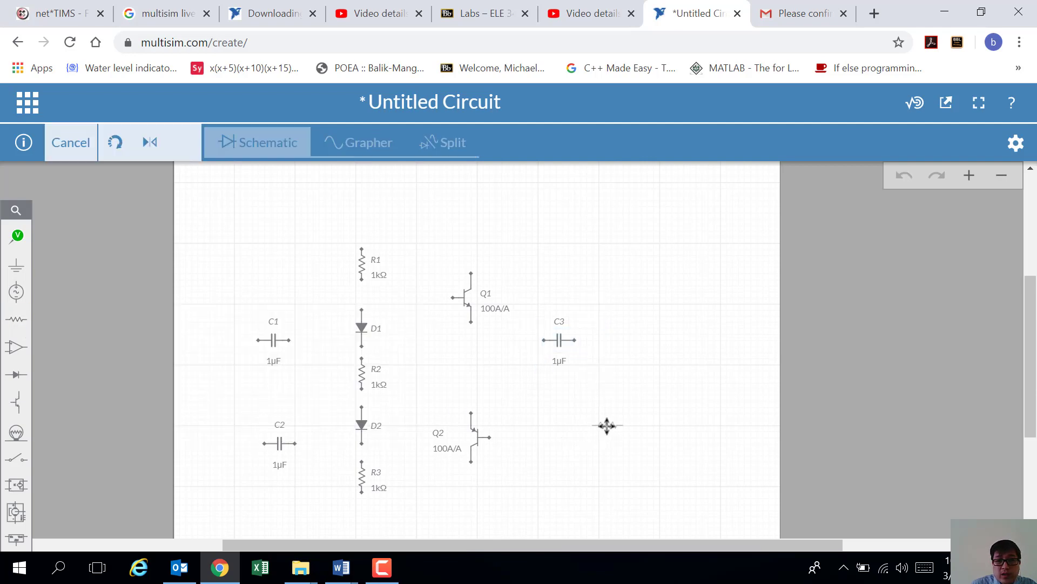
{"action": "left_click", "coordinate": [603, 424]}
{"action": "left_click", "coordinate": [581, 448]}
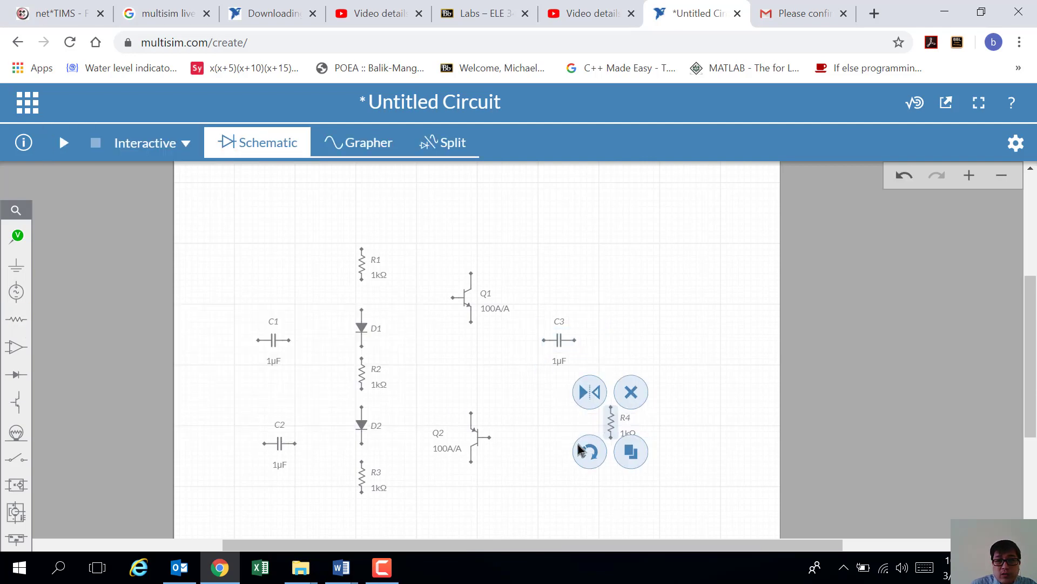
{"action": "left_click", "coordinate": [534, 386]}
Step: Select diode D1 and confirm its model stays DIODE
{"action": "left_click", "coordinate": [362, 327]}
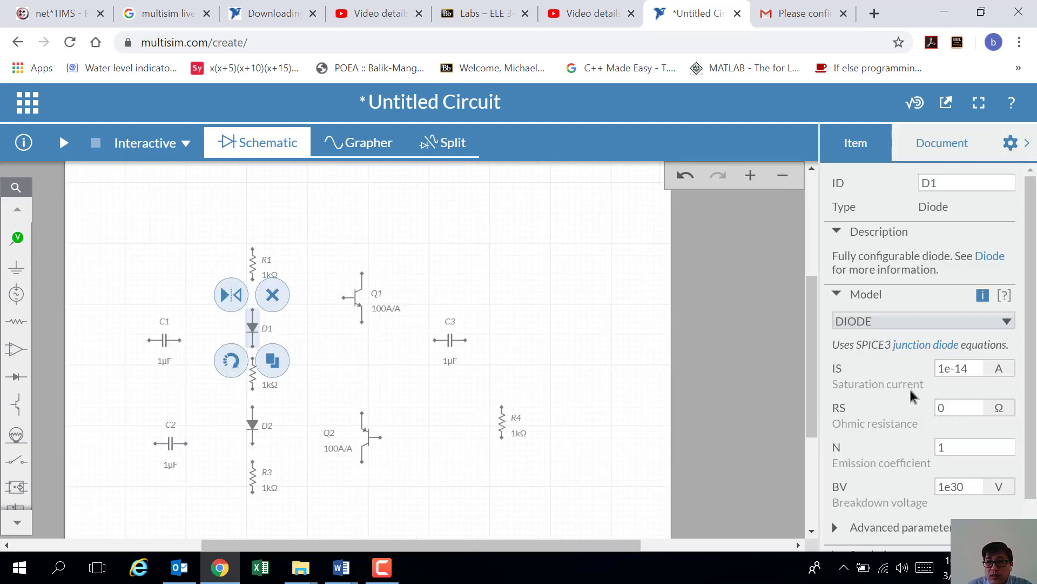
{"action": "left_click", "coordinate": [1008, 323]}
{"action": "left_click", "coordinate": [1009, 324]}
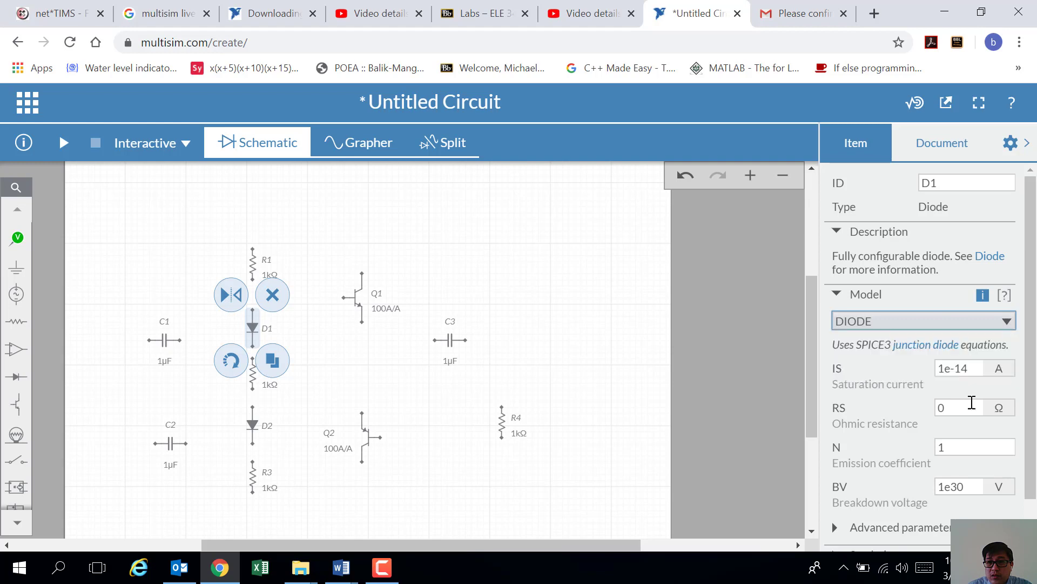
{"action": "scroll", "coordinate": [970, 405], "scroll_direction": "down", "scroll_amount": 1}
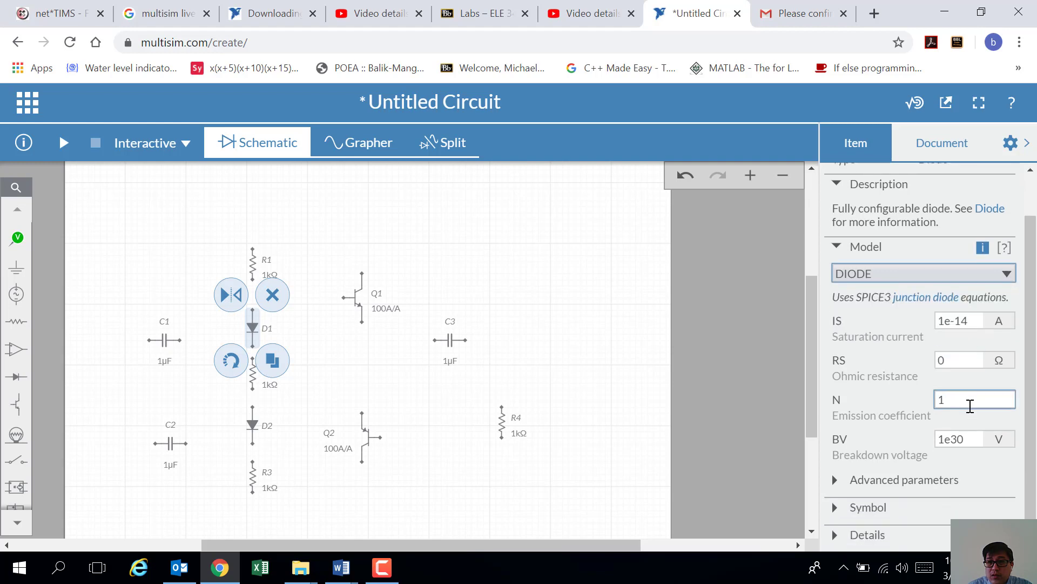
Step: Expand and read through D1's advanced diode parameters, then collapse them
{"action": "left_click", "coordinate": [835, 480]}
{"action": "scroll", "coordinate": [919, 455], "scroll_direction": "down", "scroll_amount": 5}
{"action": "scroll", "coordinate": [913, 454], "scroll_direction": "up", "scroll_amount": 3}
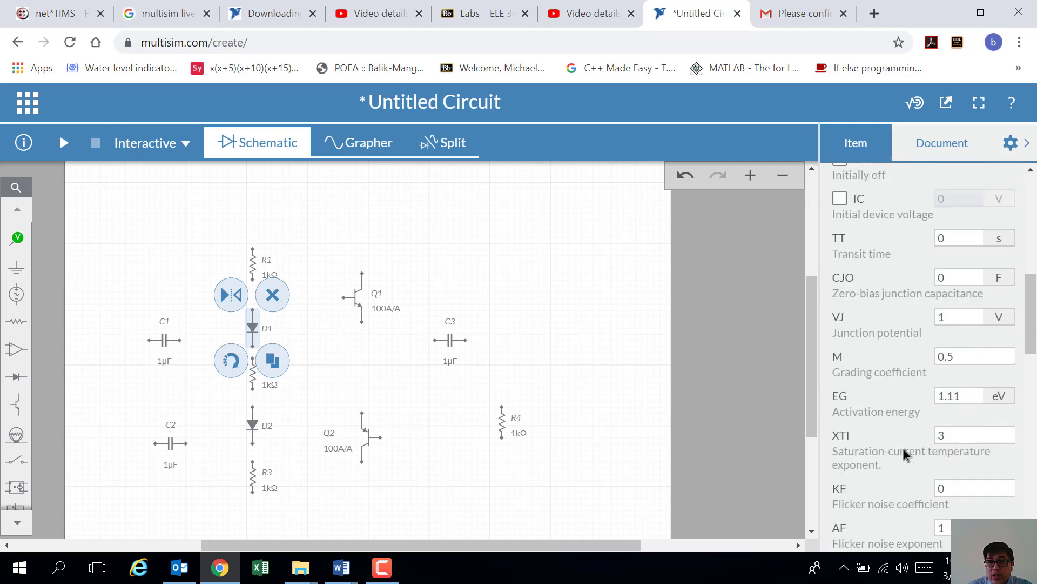
{"action": "scroll", "coordinate": [907, 454], "scroll_direction": "down", "scroll_amount": 10}
{"action": "scroll", "coordinate": [906, 446], "scroll_direction": "up", "scroll_amount": 15}
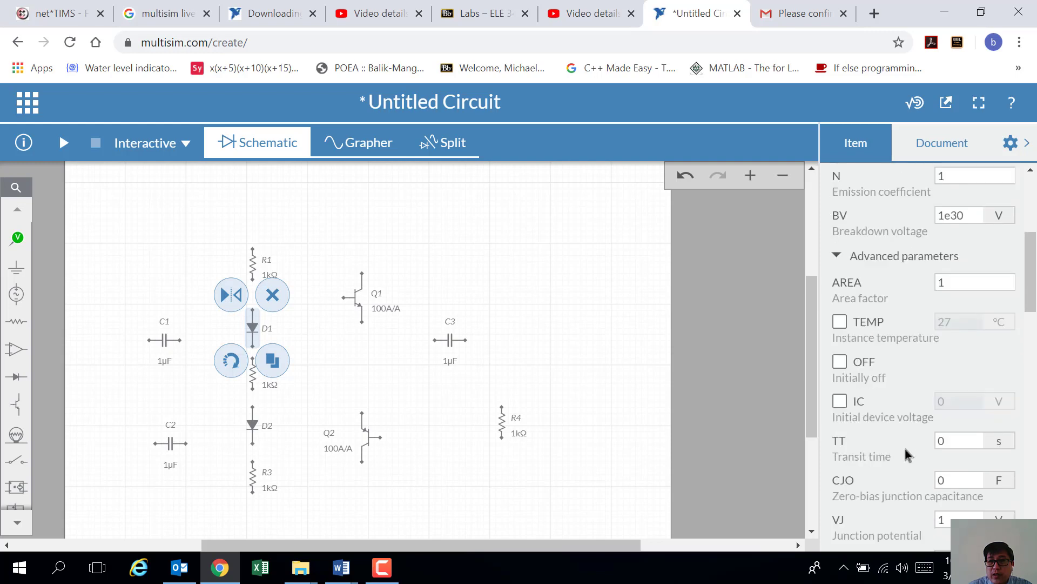
{"action": "scroll", "coordinate": [884, 427], "scroll_direction": "down", "scroll_amount": 1}
{"action": "scroll", "coordinate": [883, 427], "scroll_direction": "down", "scroll_amount": 5}
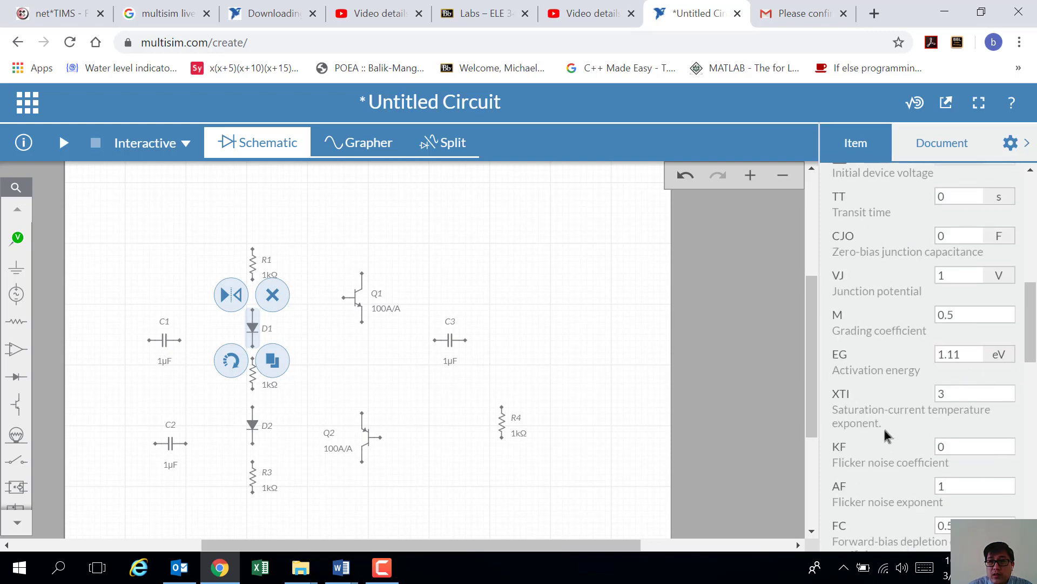
{"action": "scroll", "coordinate": [883, 427], "scroll_direction": "down", "scroll_amount": 7}
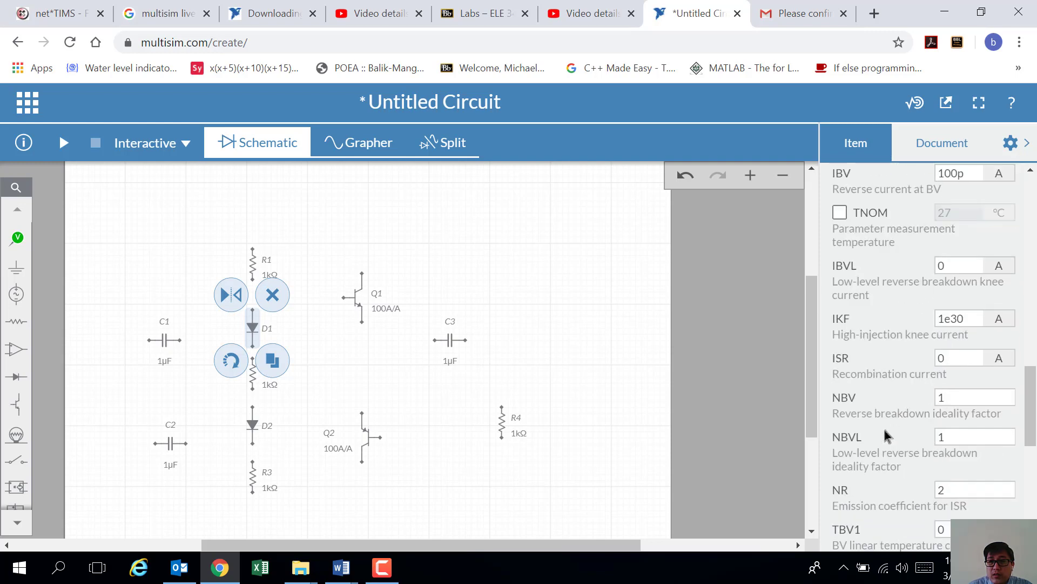
{"action": "scroll", "coordinate": [883, 427], "scroll_direction": "down", "scroll_amount": 7}
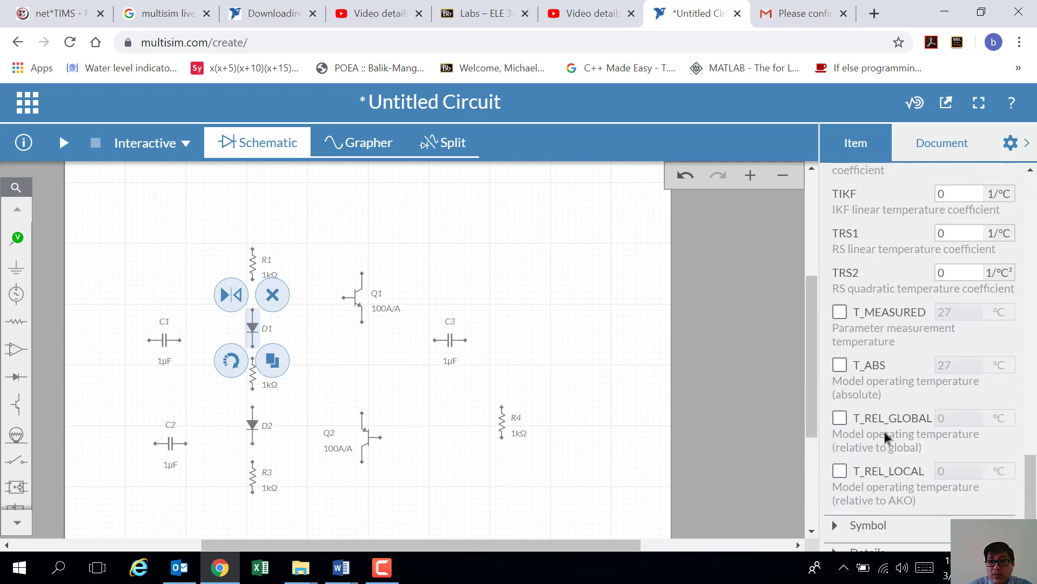
{"action": "scroll", "coordinate": [865, 497], "scroll_direction": "up", "scroll_amount": 12}
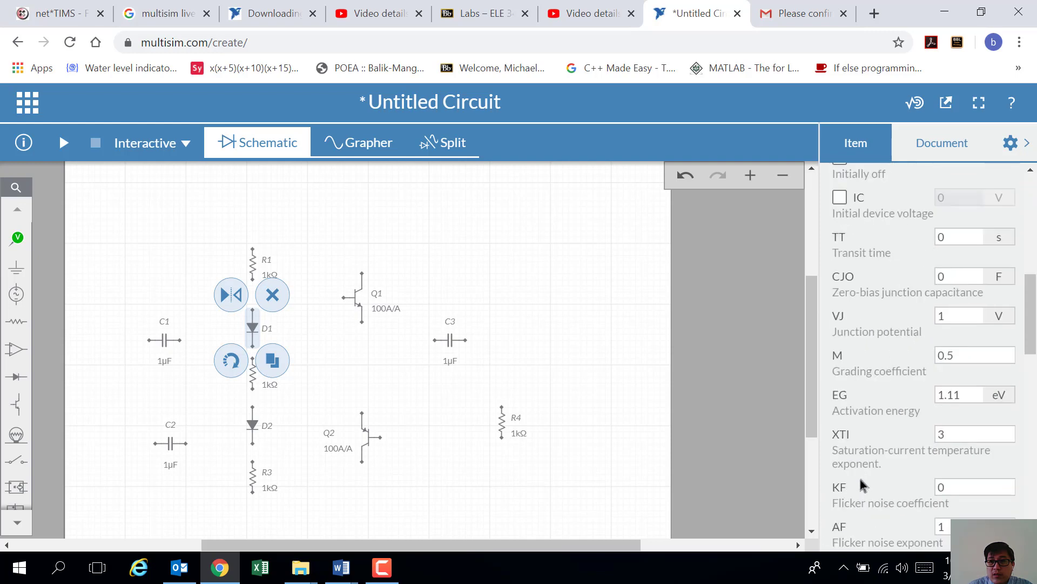
{"action": "scroll", "coordinate": [863, 485], "scroll_direction": "up", "scroll_amount": 6}
{"action": "left_click", "coordinate": [837, 378]}
{"action": "scroll", "coordinate": [867, 416], "scroll_direction": "up", "scroll_amount": 1}
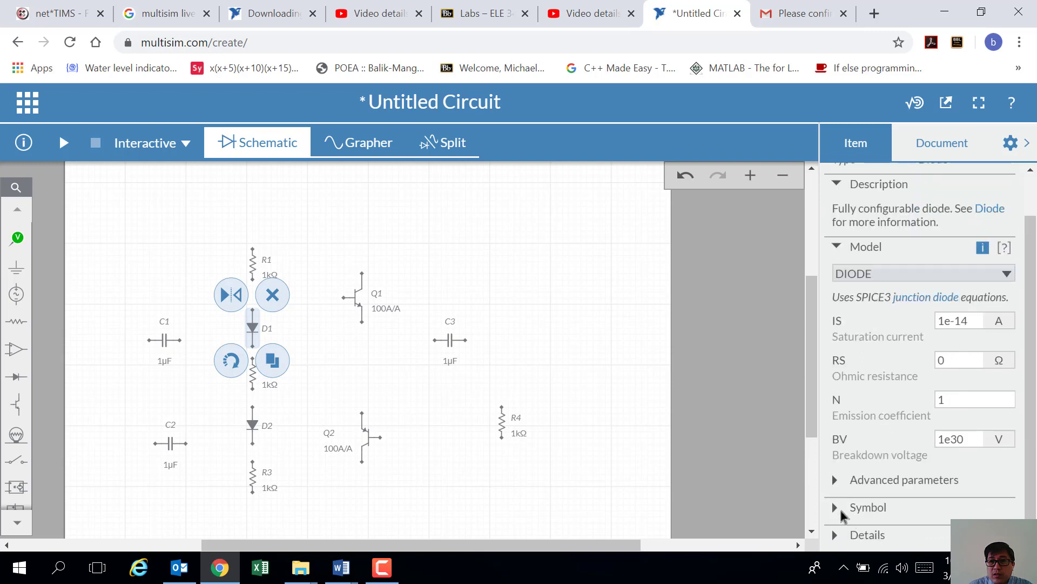
Step: View D1's symbol options, then deselect it to show the document settings
{"action": "left_click", "coordinate": [841, 510]}
{"action": "left_click", "coordinate": [838, 405]}
{"action": "scroll", "coordinate": [876, 422], "scroll_direction": "up", "scroll_amount": 1}
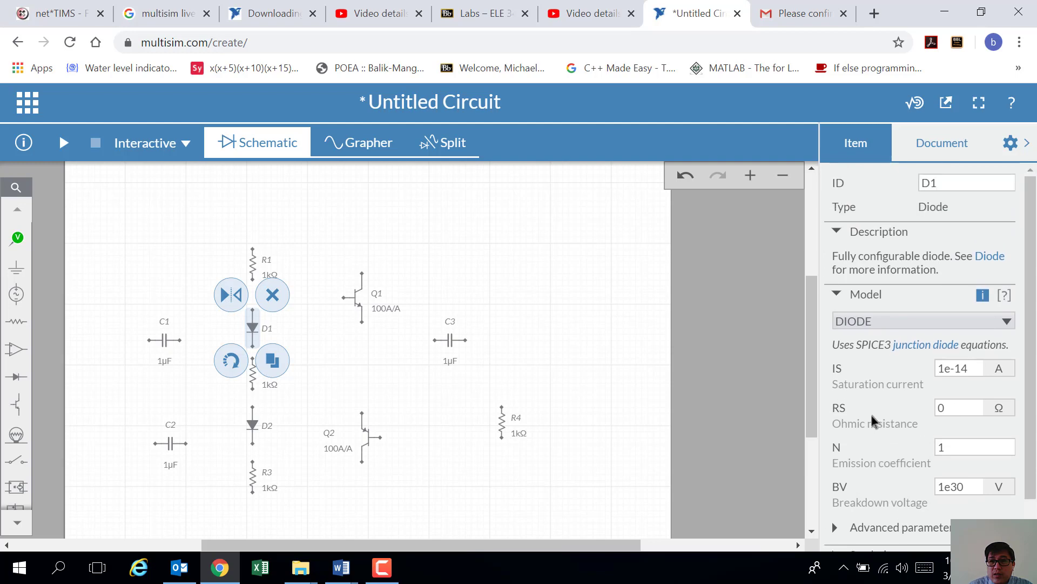
{"action": "left_click", "coordinate": [345, 378]}
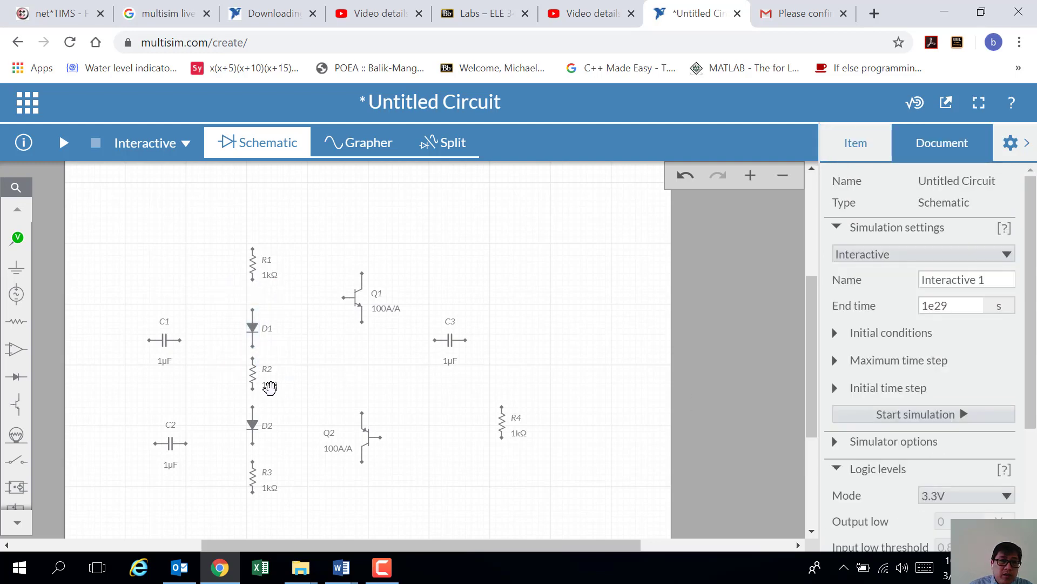
Step: Nudge R2 slightly and recheck the lab report's reference circuit in Word
{"action": "left_click", "coordinate": [253, 381]}
{"action": "left_click_drag", "start_coordinate": [253, 382], "coordinate": [252, 379]}
{"action": "left_click", "coordinate": [362, 375]}
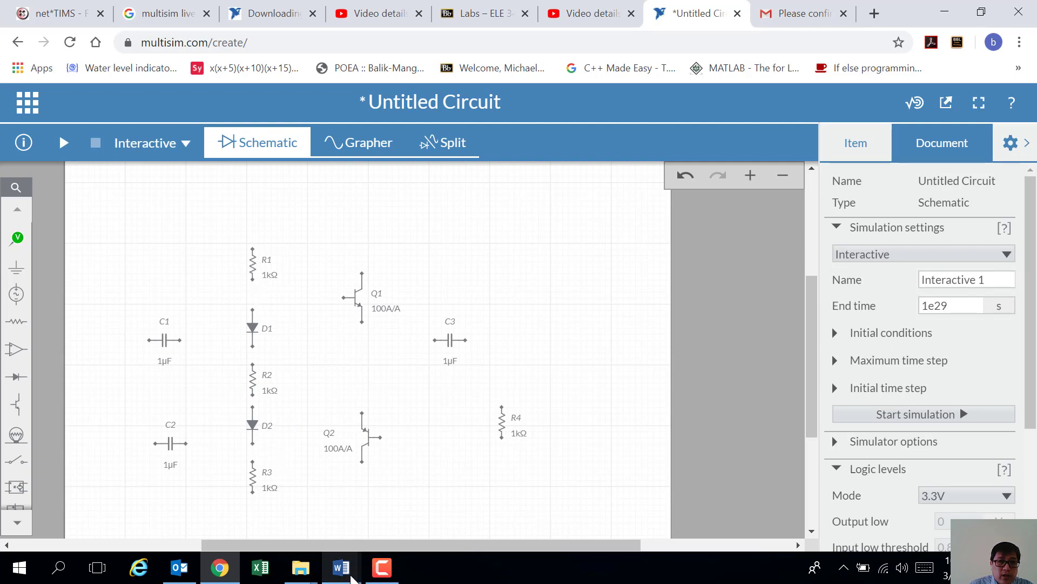
{"action": "left_click", "coordinate": [341, 567]}
{"action": "left_click", "coordinate": [410, 501]}
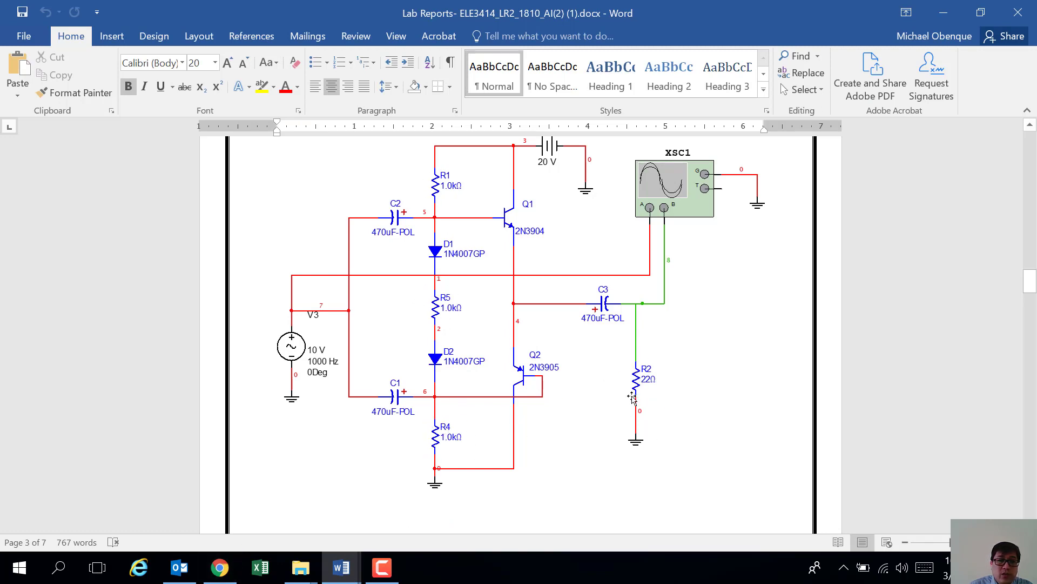
{"action": "left_click", "coordinate": [219, 567]}
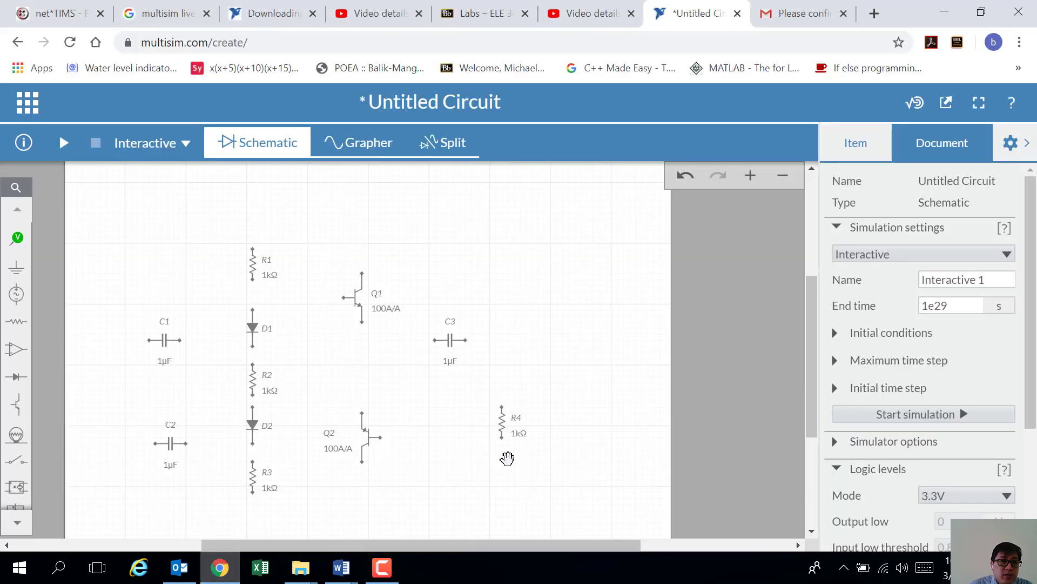
Step: Change R4's resistance from 1k to 22 Ω and shift it slightly left
{"action": "left_click", "coordinate": [503, 419]}
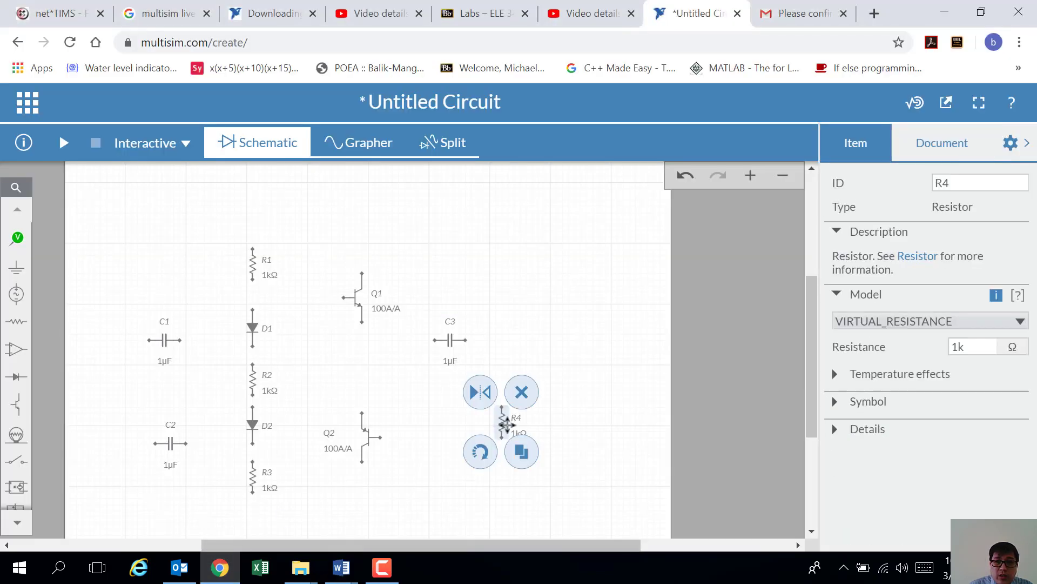
{"action": "double_click", "coordinate": [981, 348]}
{"action": "type", "text": "22"}
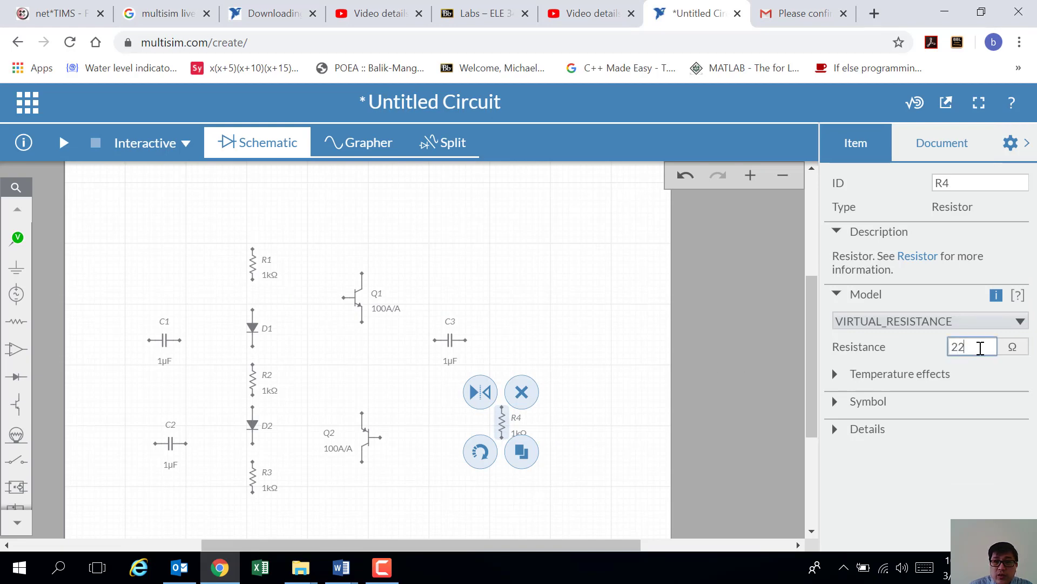
{"action": "left_click", "coordinate": [633, 409]}
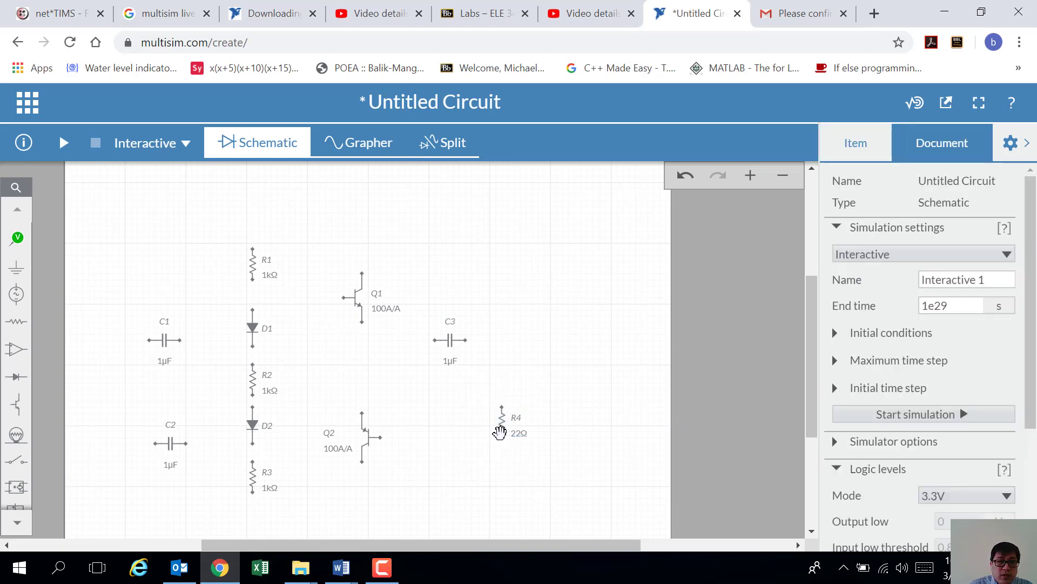
{"action": "left_click_drag", "start_coordinate": [501, 418], "coordinate": [488, 419]}
{"action": "left_click", "coordinate": [574, 417]}
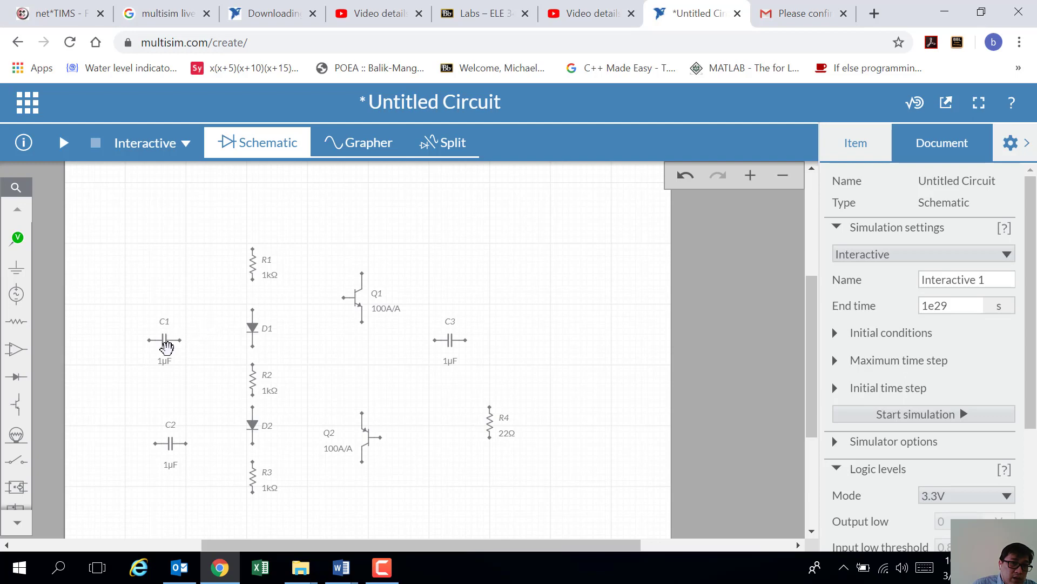
Step: Select capacitor C1 to check its properties
{"action": "left_click", "coordinate": [165, 340]}
{"action": "left_click", "coordinate": [183, 343]}
{"action": "left_click", "coordinate": [17, 522]}
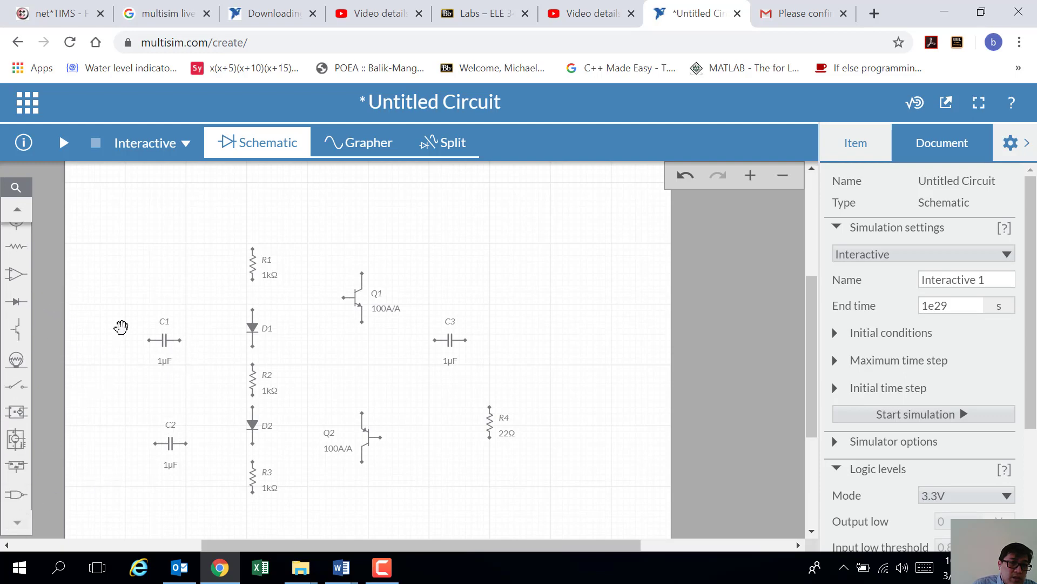
{"action": "left_click", "coordinate": [183, 341]}
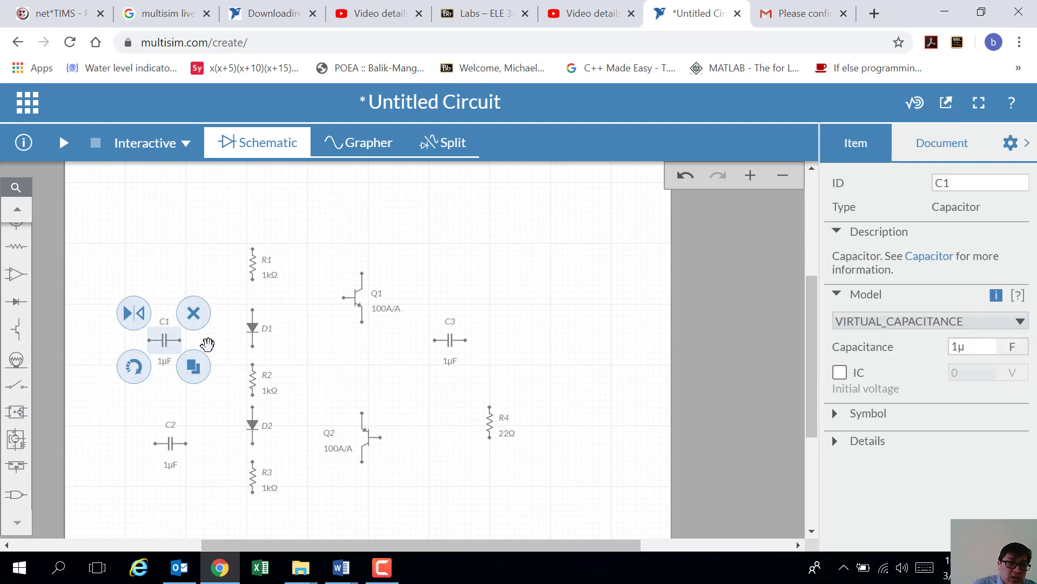
{"action": "left_click", "coordinate": [211, 342]}
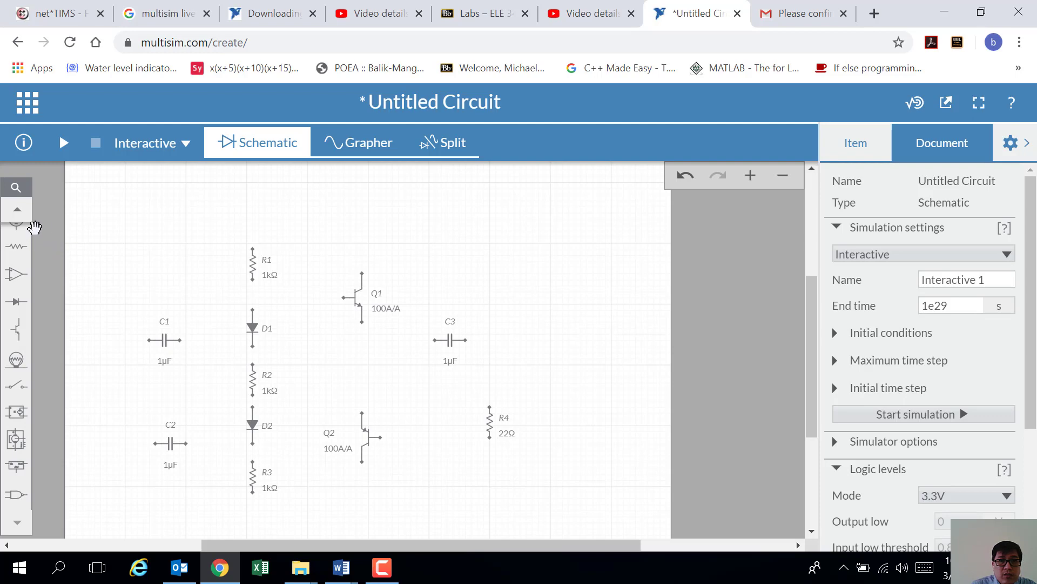
Step: Wire C1's right terminal and R1's bottom pin to D1's top pin
{"action": "scroll", "coordinate": [405, 324], "scroll_direction": "down", "scroll_amount": 3}
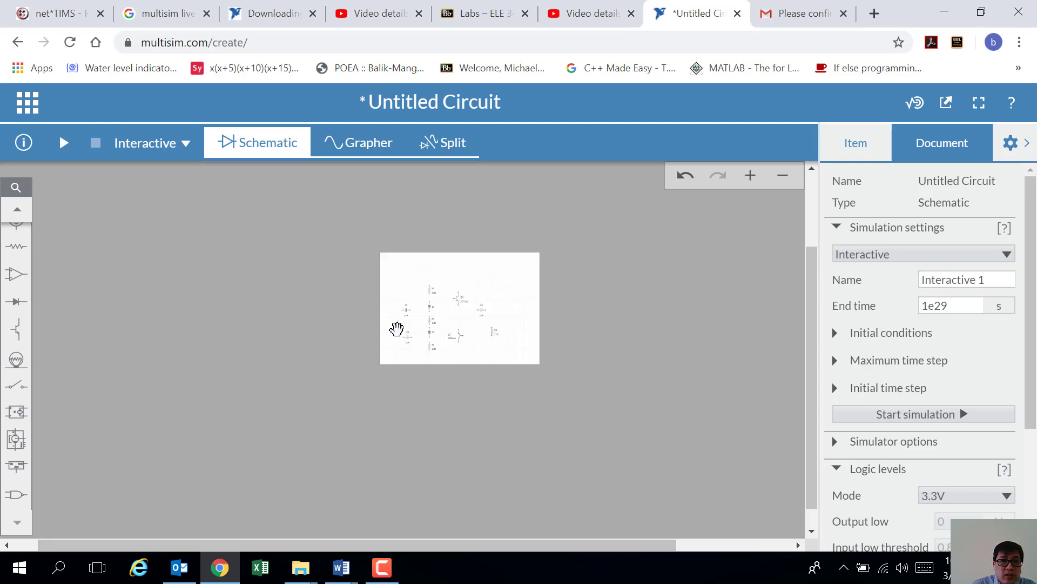
{"action": "scroll", "coordinate": [480, 301], "scroll_direction": "up", "scroll_amount": 4}
{"action": "scroll", "coordinate": [606, 255], "scroll_direction": "down", "scroll_amount": 2}
{"action": "scroll", "coordinate": [606, 255], "scroll_direction": "up", "scroll_amount": 3}
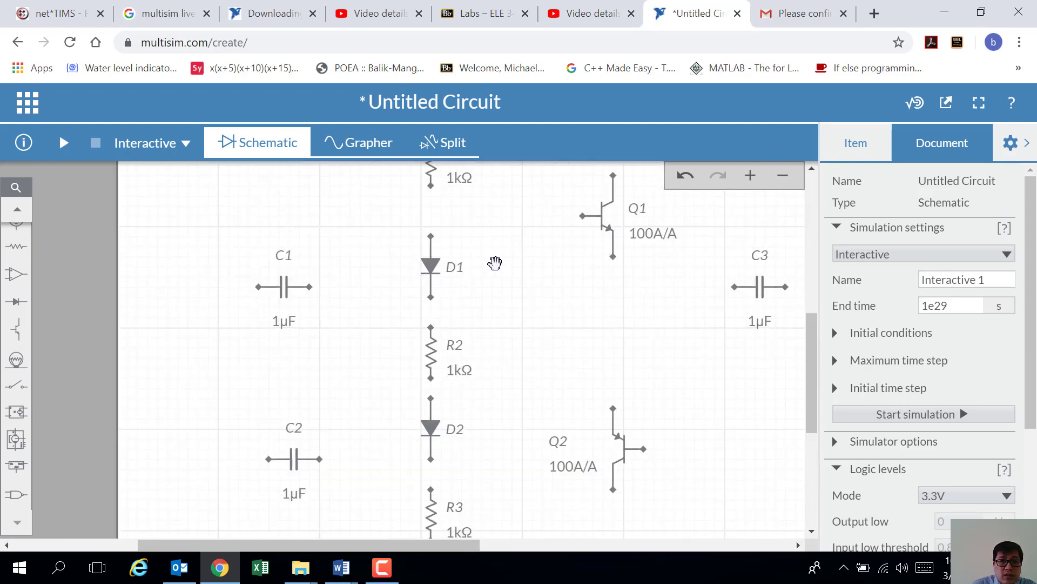
{"action": "scroll", "coordinate": [514, 260], "scroll_direction": "down", "scroll_amount": 1}
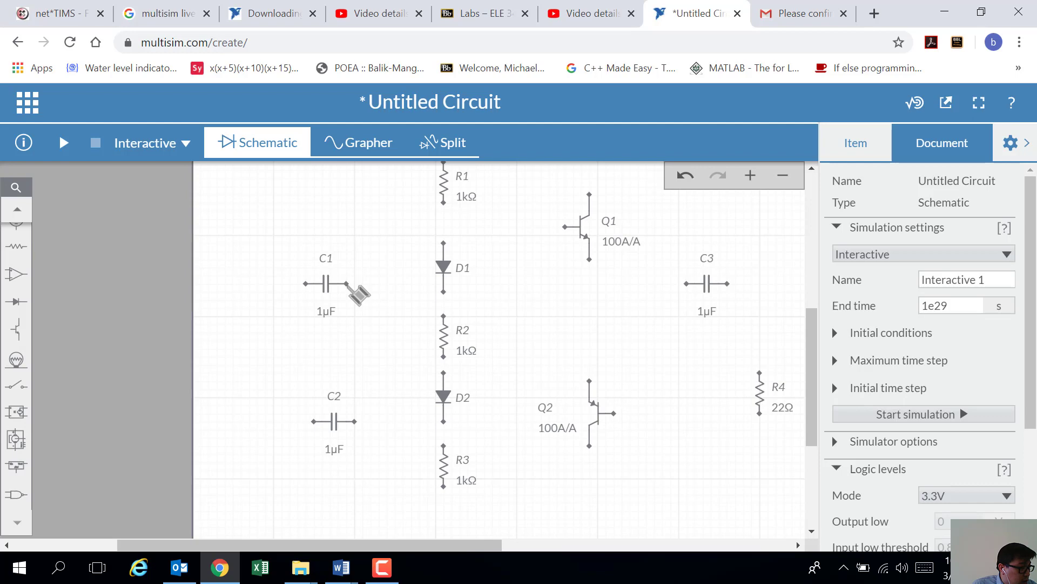
{"action": "left_click", "coordinate": [347, 284]}
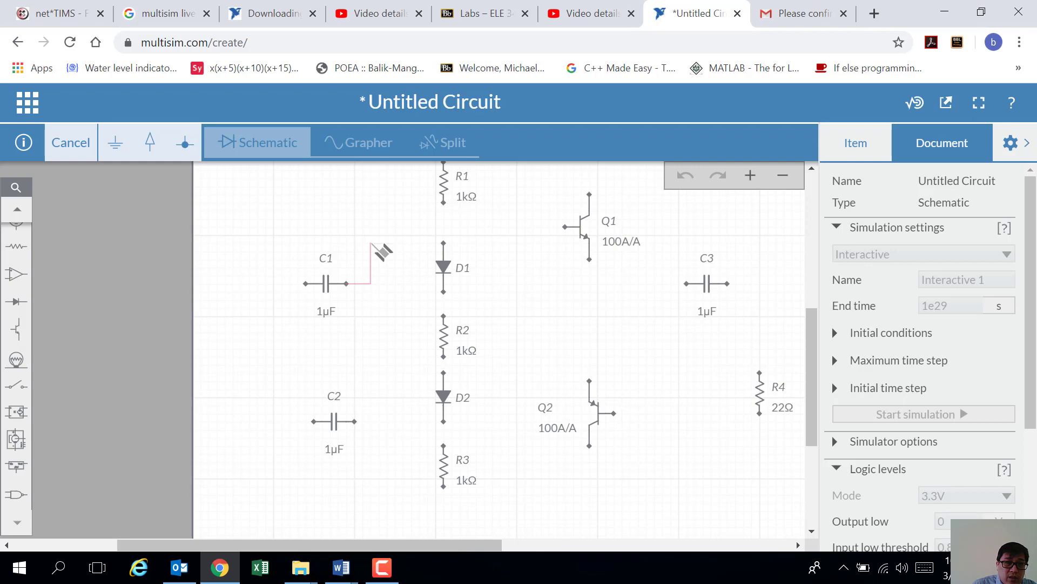
{"action": "left_click", "coordinate": [444, 244]}
{"action": "left_click", "coordinate": [446, 244]}
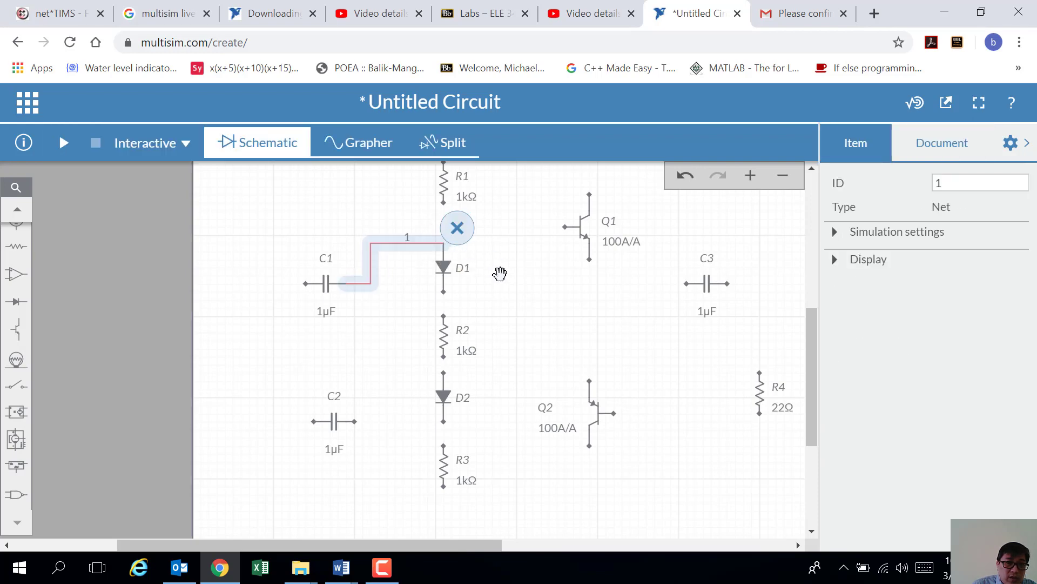
{"action": "left_click", "coordinate": [517, 281]}
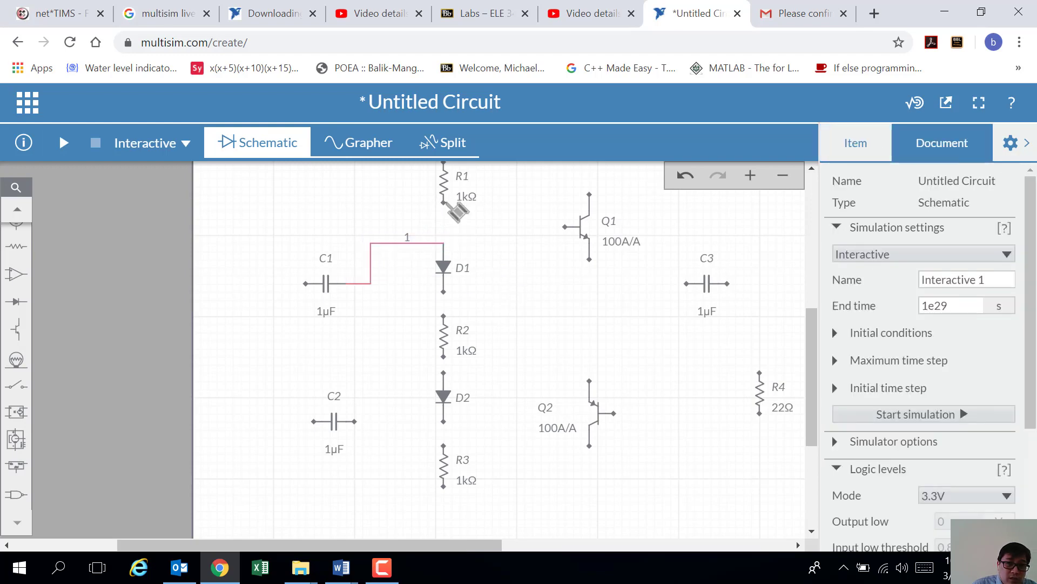
{"action": "left_click", "coordinate": [443, 205]}
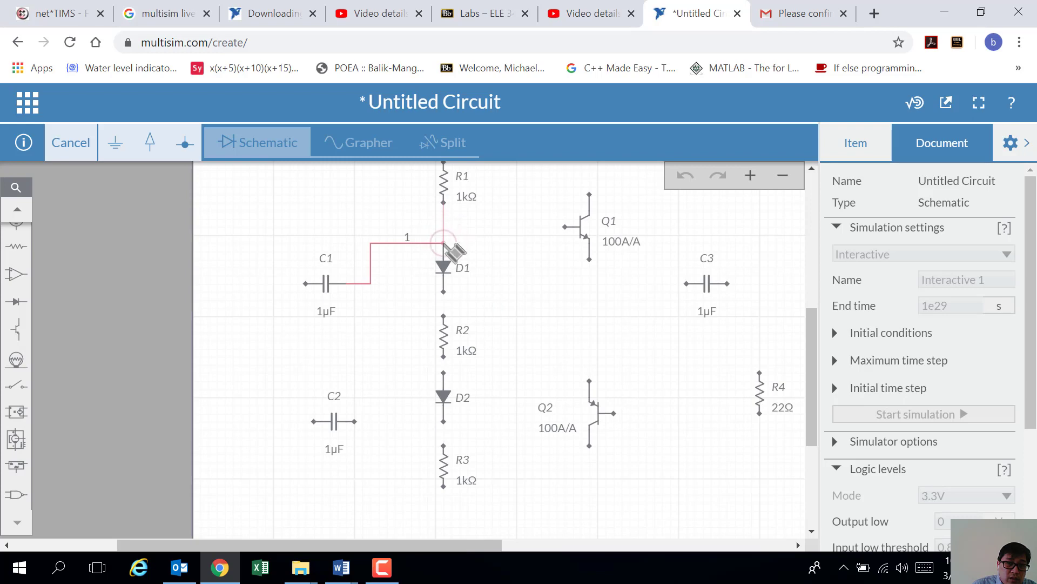
{"action": "left_click", "coordinate": [445, 244]}
{"action": "left_click", "coordinate": [508, 273]}
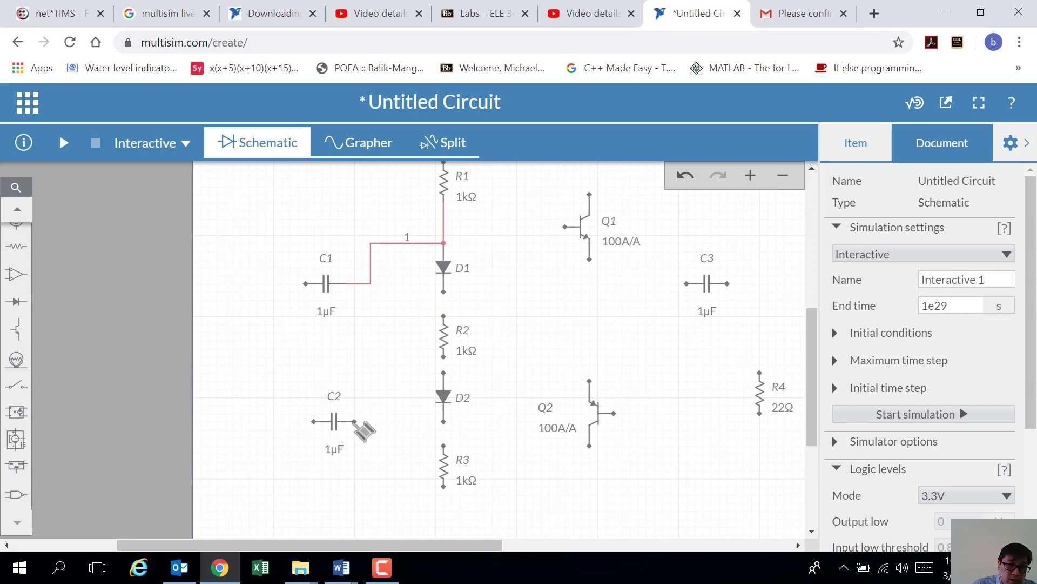
Step: Wire C2's right pin and R3's top pin to D2's lower pin on net 2
{"action": "left_click", "coordinate": [355, 422]}
{"action": "left_click", "coordinate": [443, 422]}
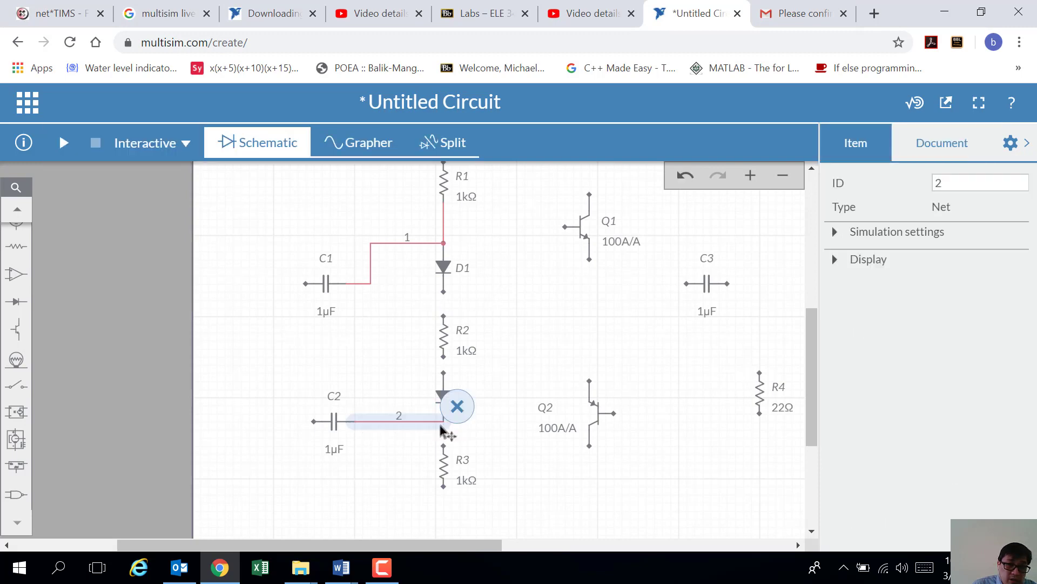
{"action": "left_click", "coordinate": [470, 439]}
{"action": "left_click", "coordinate": [443, 445]}
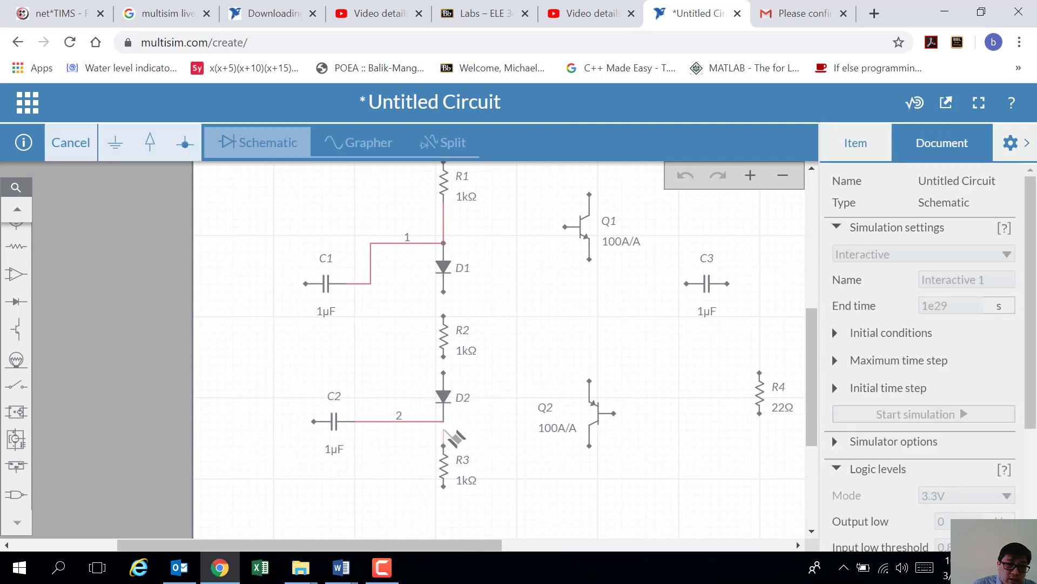
{"action": "left_click", "coordinate": [444, 421]}
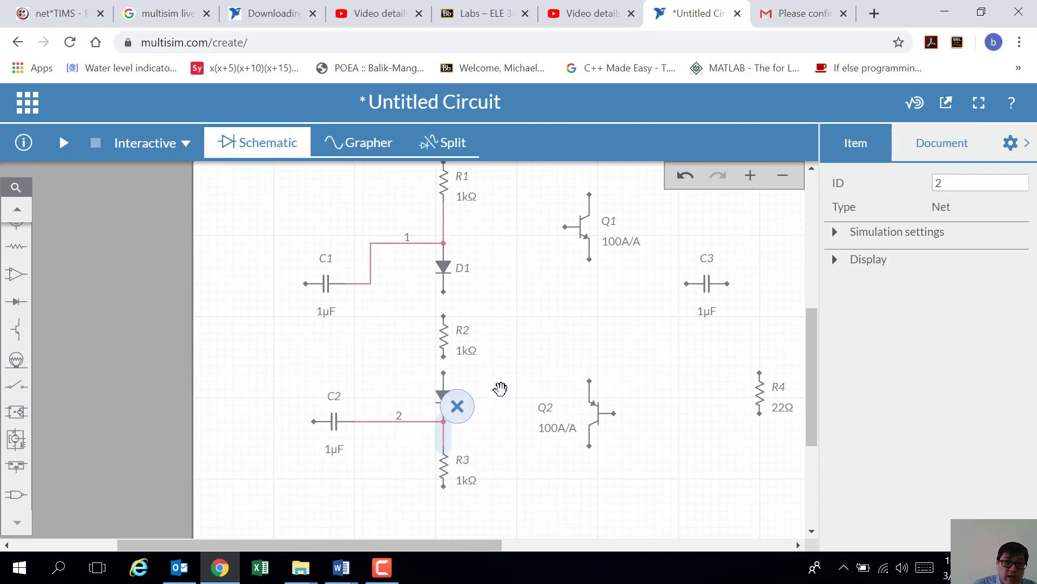
{"action": "left_click", "coordinate": [500, 389]}
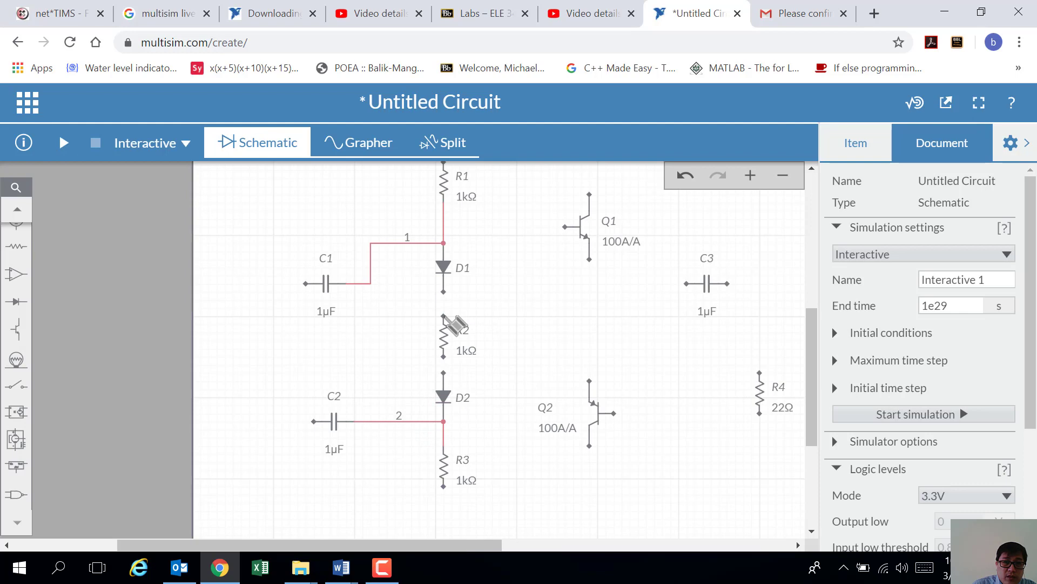
Step: Connect R2 between D1's bottom pin and D2's top pin
{"action": "left_click", "coordinate": [443, 316]}
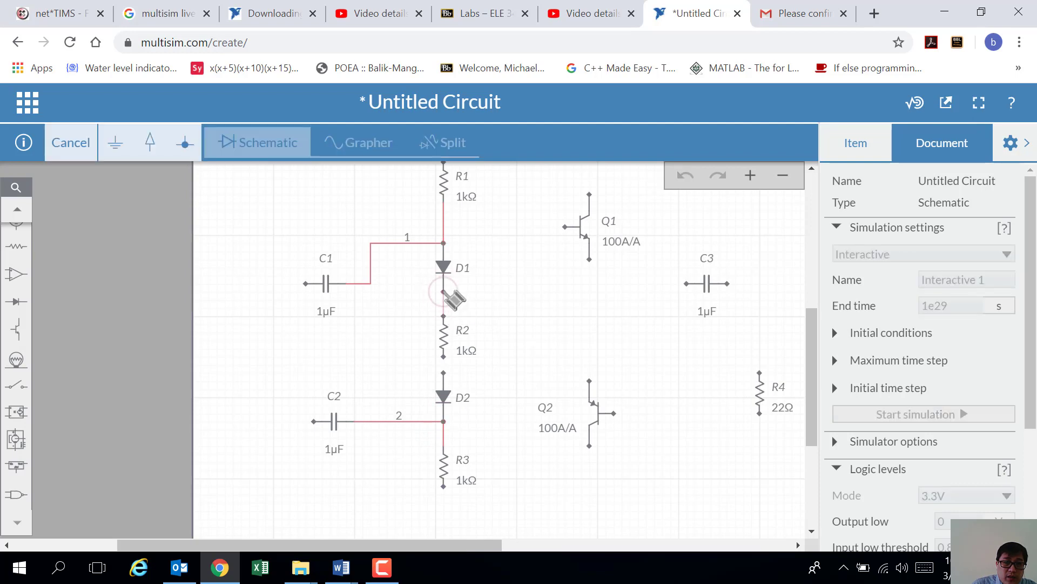
{"action": "left_click", "coordinate": [444, 292]}
{"action": "left_click", "coordinate": [463, 373]}
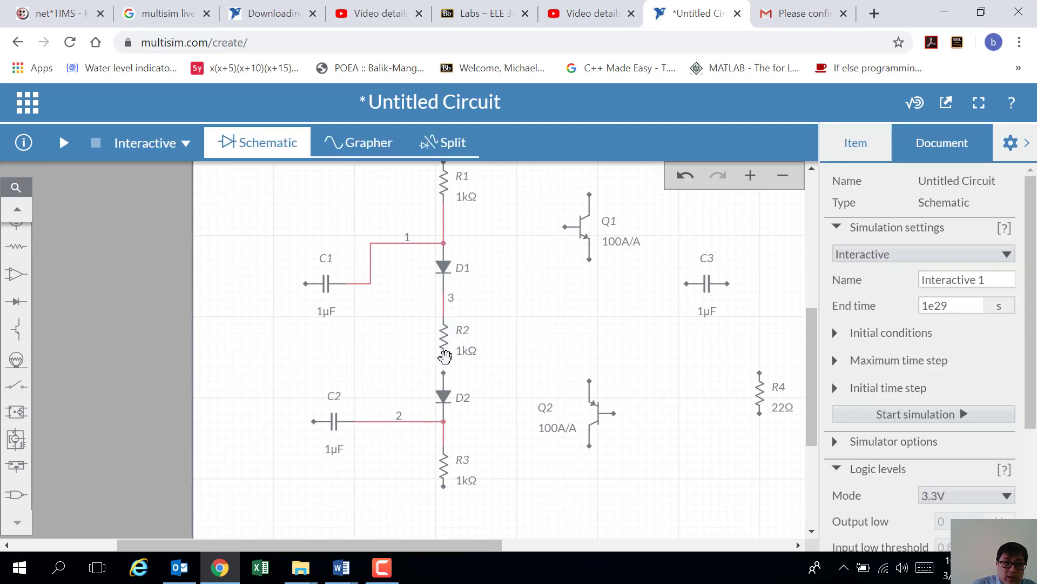
{"action": "left_click", "coordinate": [443, 354]}
{"action": "left_click", "coordinate": [443, 372]}
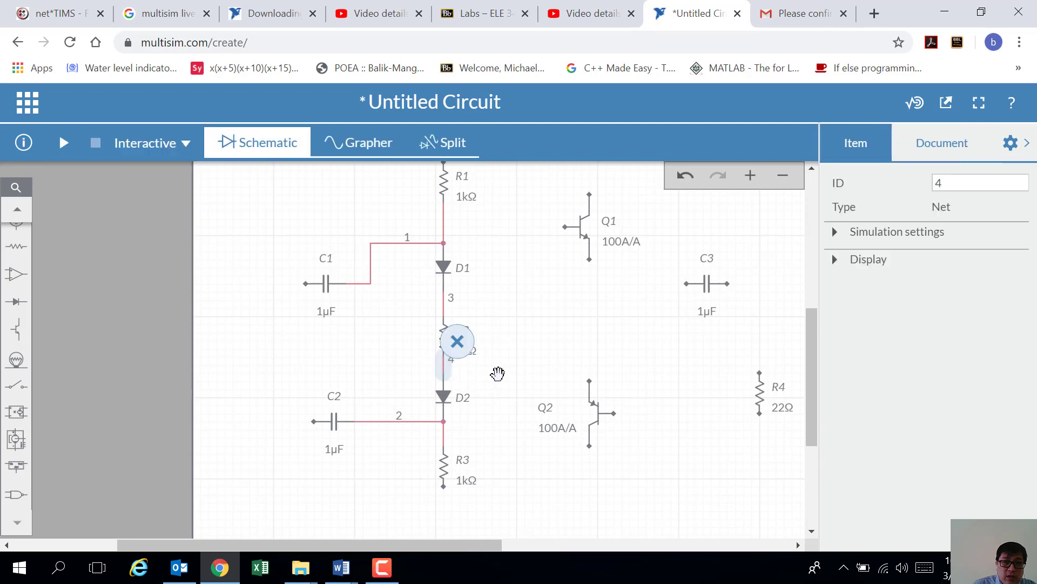
{"action": "left_click", "coordinate": [497, 373]}
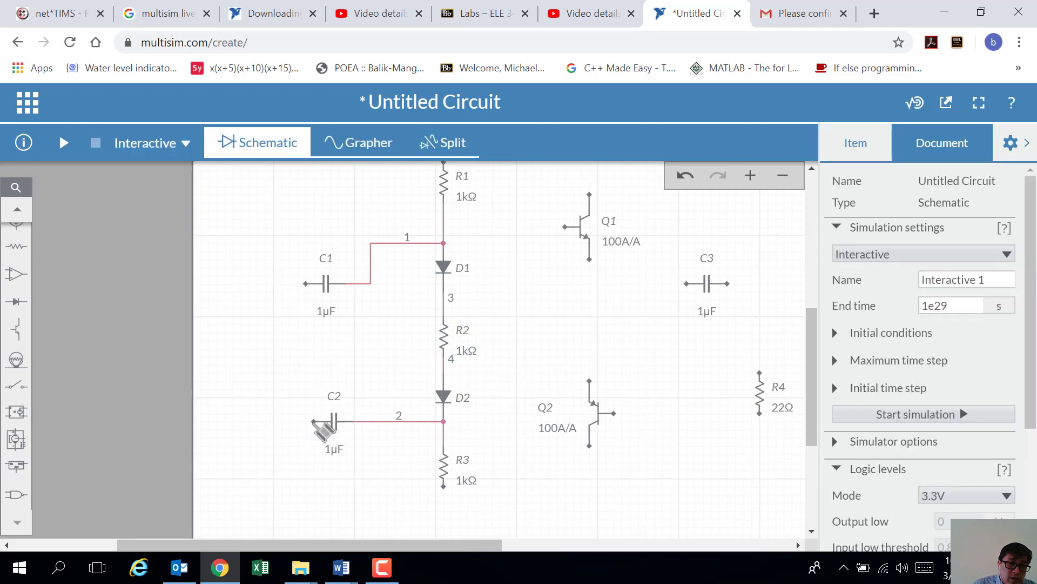
Step: Join C2's left pin to C1's left pin
{"action": "left_click", "coordinate": [314, 421]}
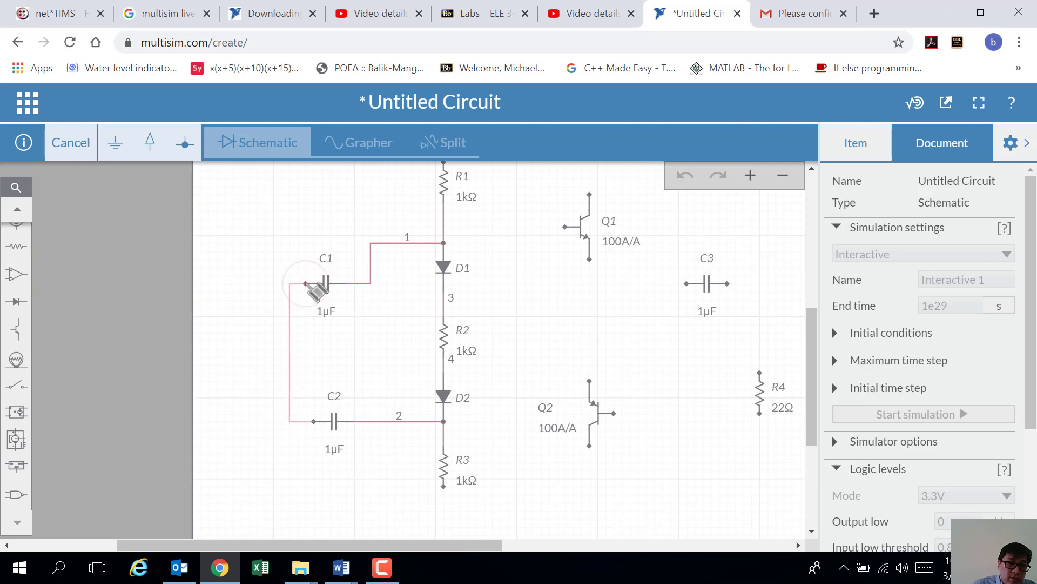
{"action": "left_click", "coordinate": [306, 284]}
{"action": "left_click", "coordinate": [442, 344]}
{"action": "left_click", "coordinate": [553, 352]}
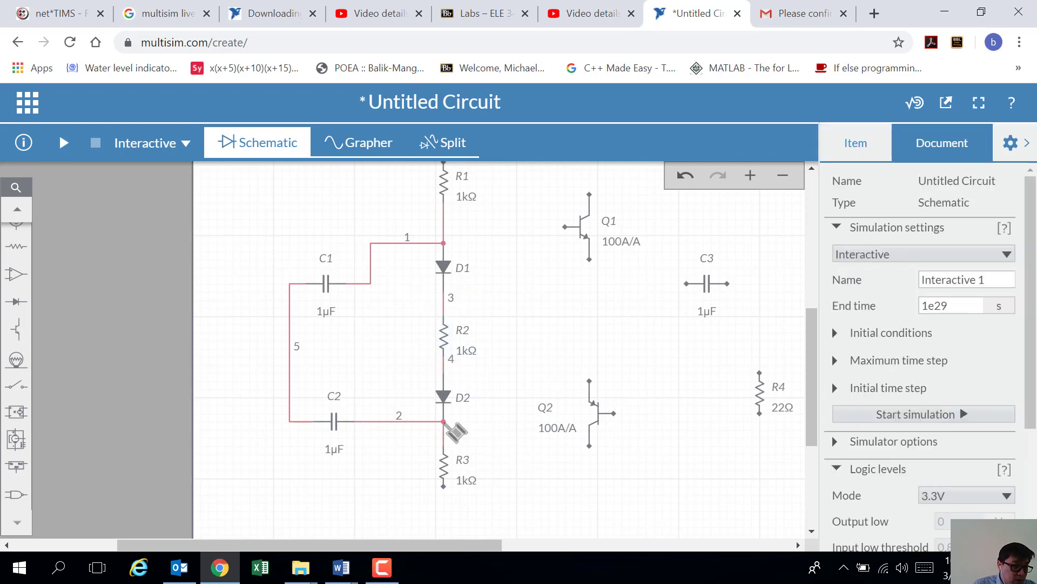
Step: Route net 2 below D2 to Q2's emitter and tie Q1's base to node 1
{"action": "left_click", "coordinate": [444, 422]}
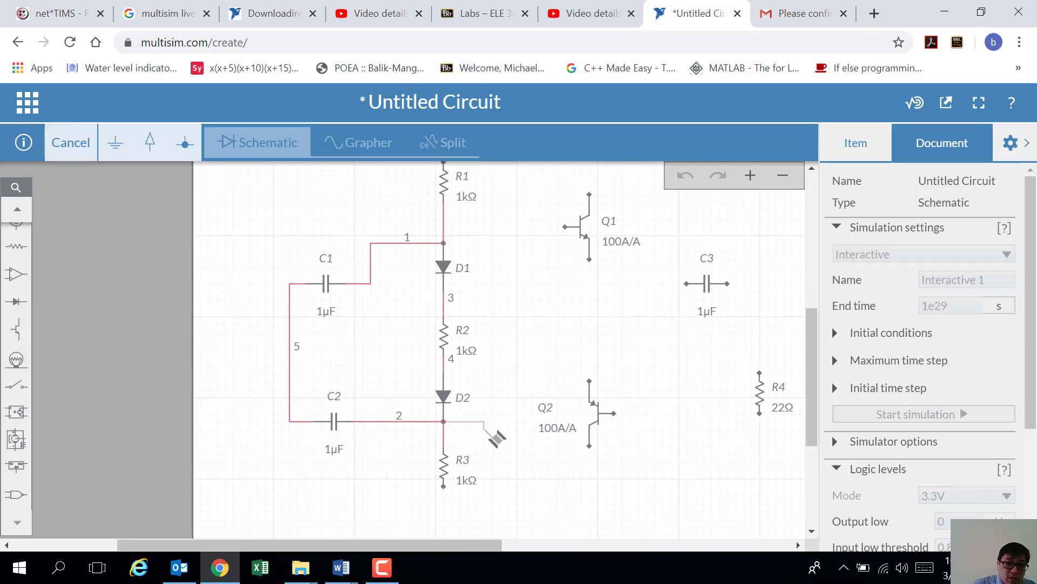
{"action": "left_click_drag", "start_coordinate": [532, 476], "coordinate": [621, 415]}
{"action": "left_click", "coordinate": [530, 387]}
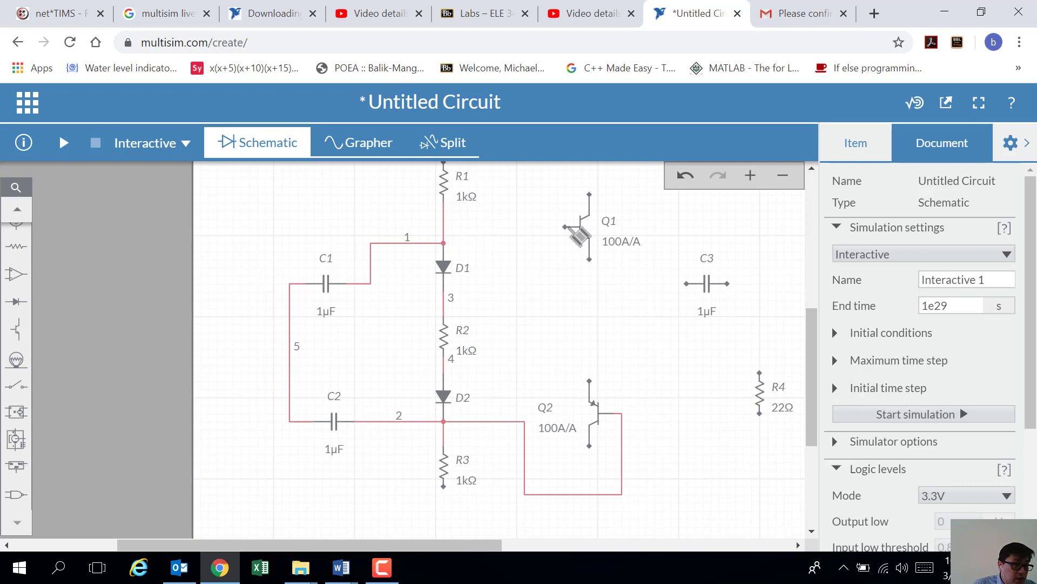
{"action": "left_click", "coordinate": [566, 228]}
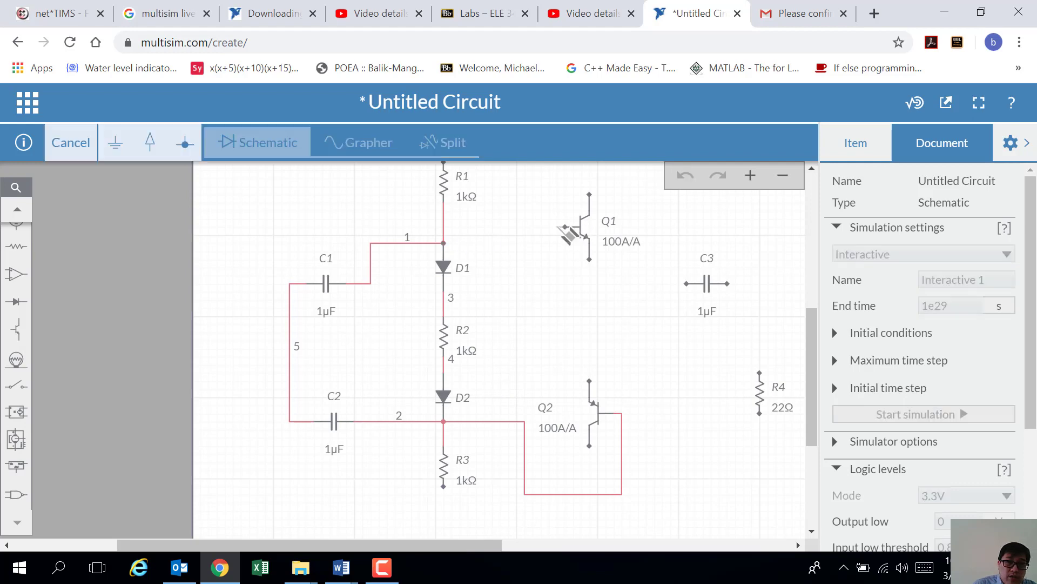
{"action": "left_click", "coordinate": [444, 243]}
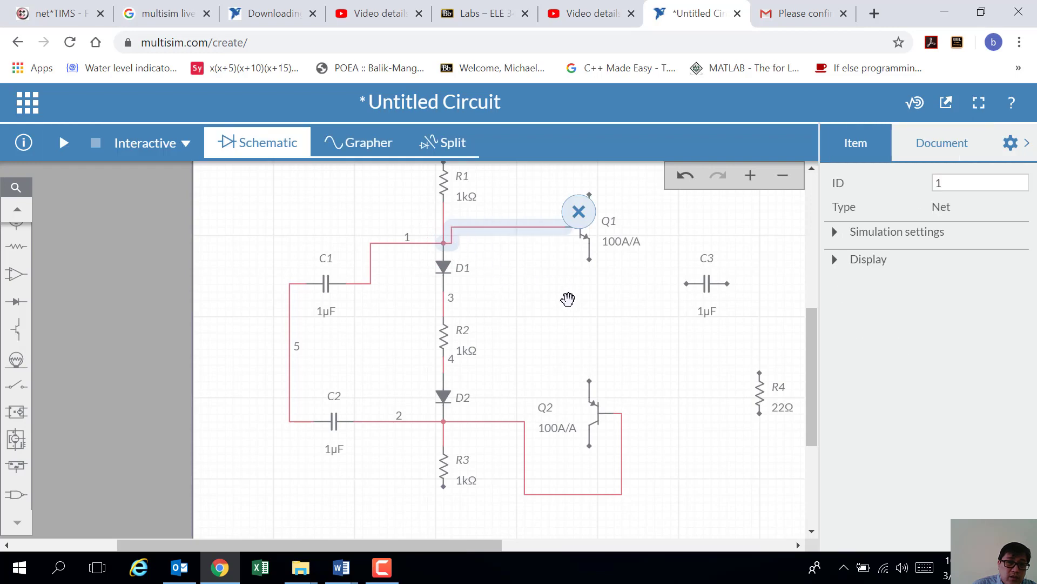
{"action": "left_click", "coordinate": [568, 299]}
Step: Wire Q1's collector to R1's top terminal
{"action": "scroll", "coordinate": [549, 303], "scroll_direction": "up", "scroll_amount": 1}
{"action": "scroll", "coordinate": [546, 304], "scroll_direction": "down", "scroll_amount": 2}
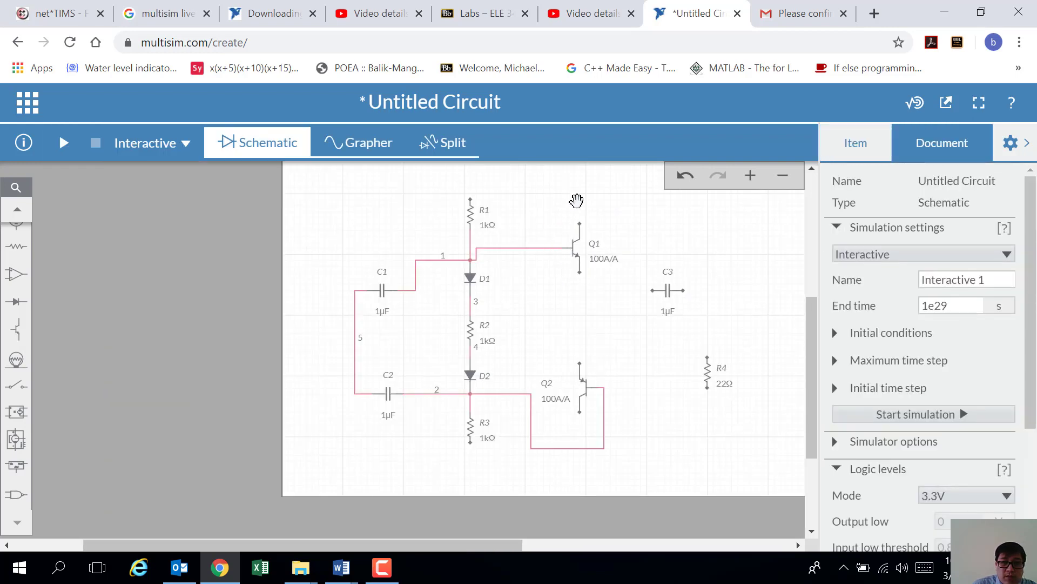
{"action": "scroll", "coordinate": [579, 219], "scroll_direction": "down", "scroll_amount": 3}
{"action": "scroll", "coordinate": [456, 348], "scroll_direction": "up", "scroll_amount": 3}
{"action": "scroll", "coordinate": [459, 401], "scroll_direction": "down", "scroll_amount": 2}
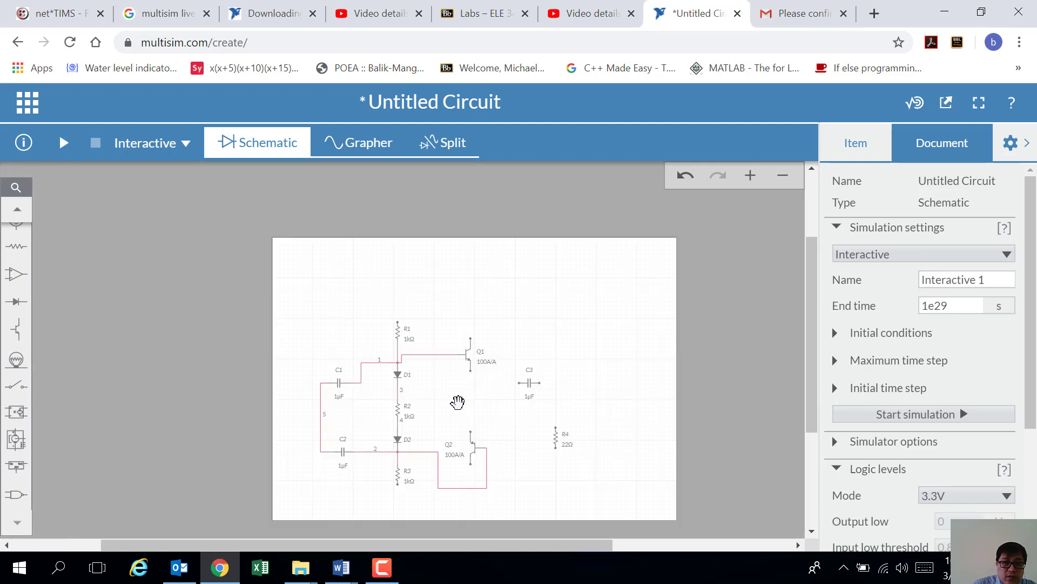
{"action": "scroll", "coordinate": [459, 404], "scroll_direction": "up", "scroll_amount": 2}
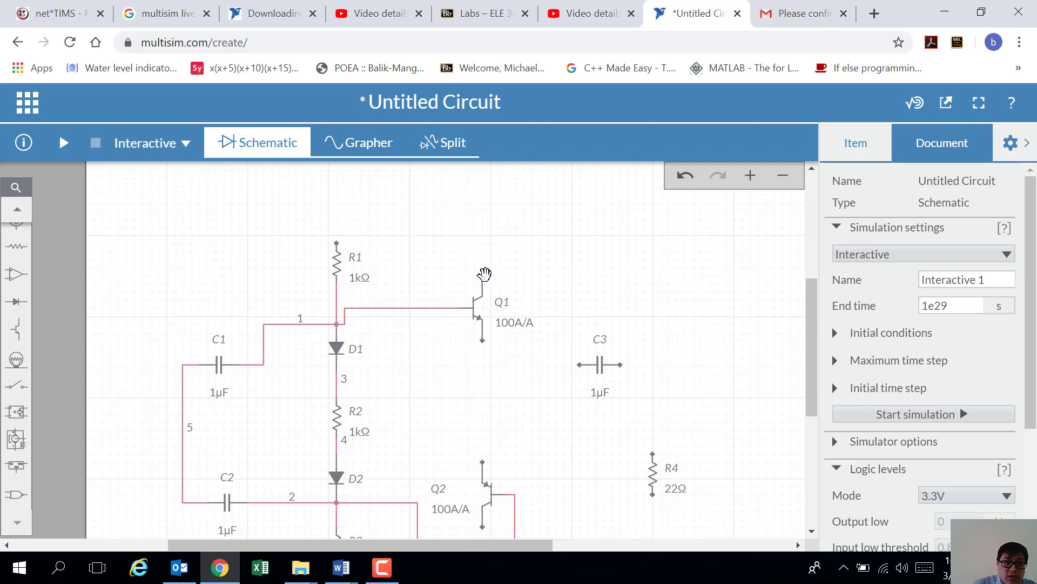
{"action": "left_click", "coordinate": [484, 276]}
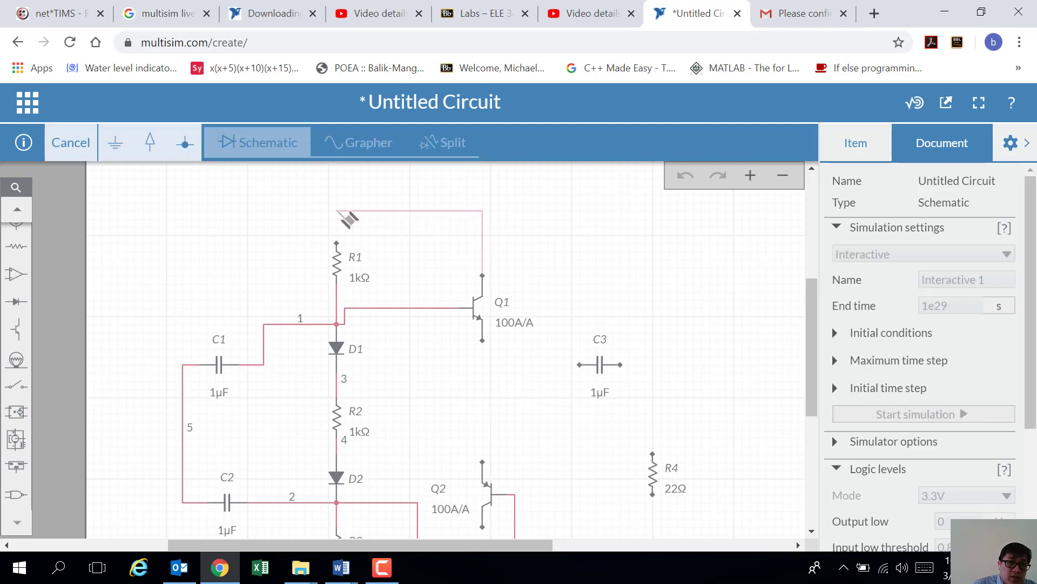
{"action": "left_click", "coordinate": [337, 244]}
{"action": "left_click", "coordinate": [411, 370]}
Step: Connect Q2's top terminal to Q1's emitter
{"action": "scroll", "coordinate": [402, 419], "scroll_direction": "up", "scroll_amount": 2}
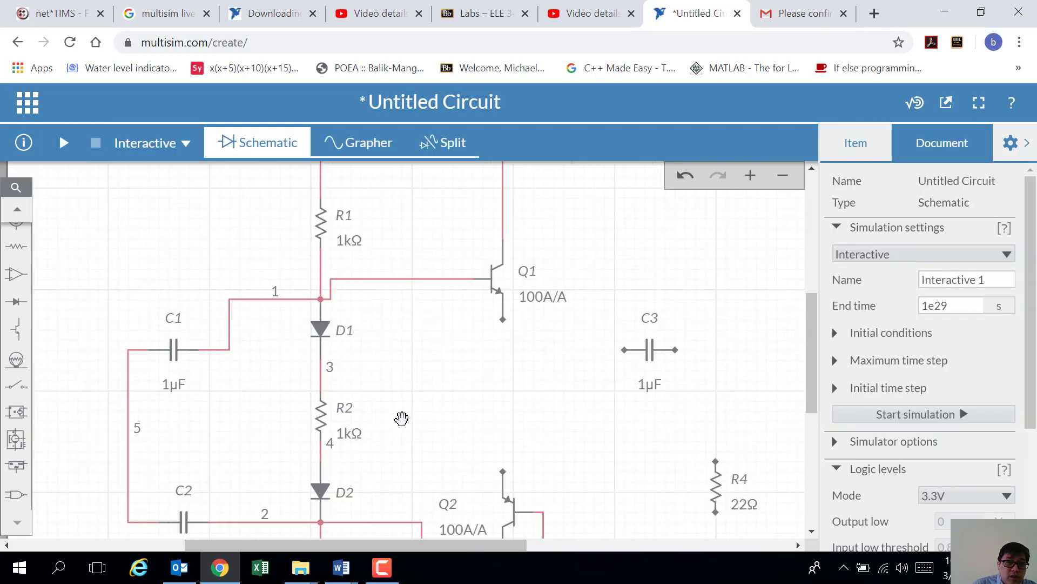
{"action": "scroll", "coordinate": [405, 487], "scroll_direction": "down", "scroll_amount": 1}
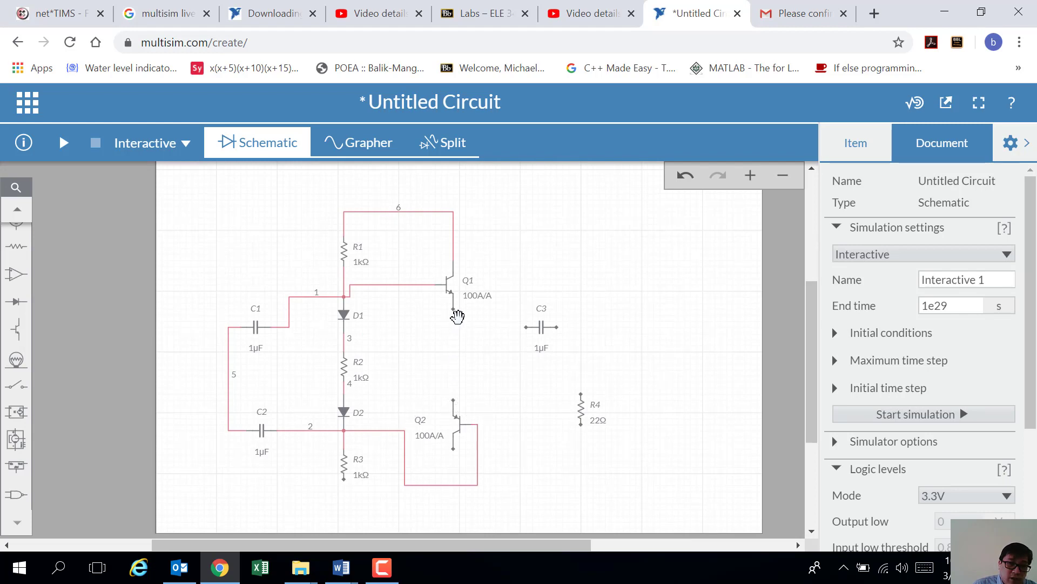
{"action": "left_click", "coordinate": [454, 402]}
{"action": "left_click", "coordinate": [454, 308]}
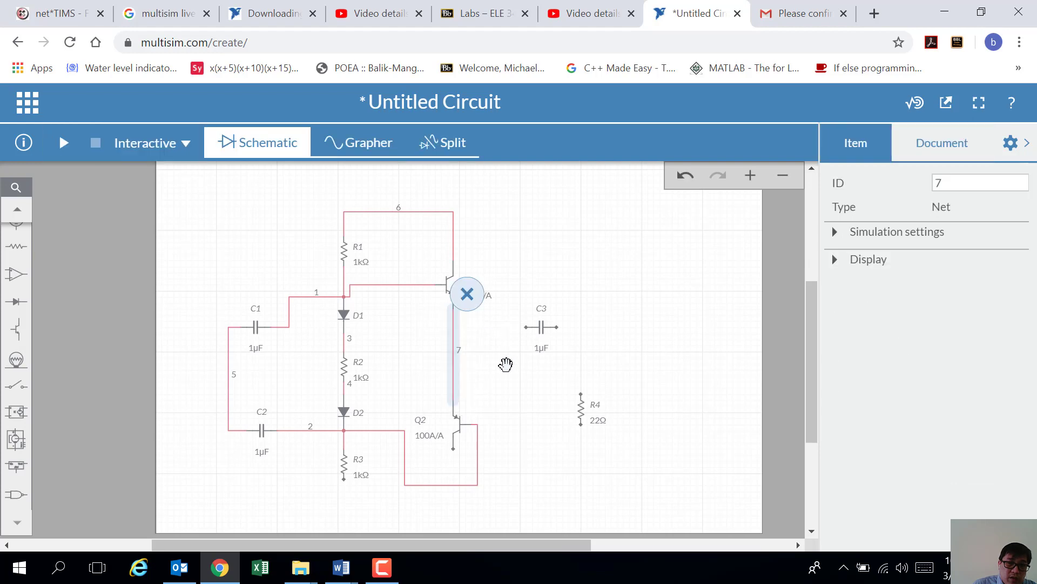
{"action": "left_click", "coordinate": [506, 363]}
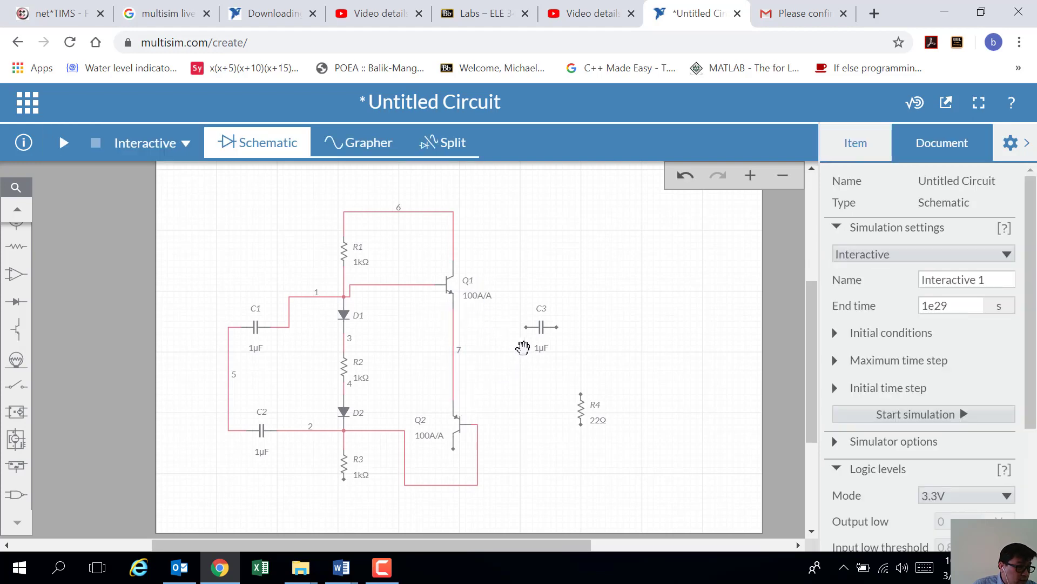
Step: Move C3 closer to the transistors and wire its left end to the Q1–Q2 node
{"action": "left_click_drag", "start_coordinate": [541, 331], "coordinate": [503, 333]}
{"action": "left_click", "coordinate": [495, 371]}
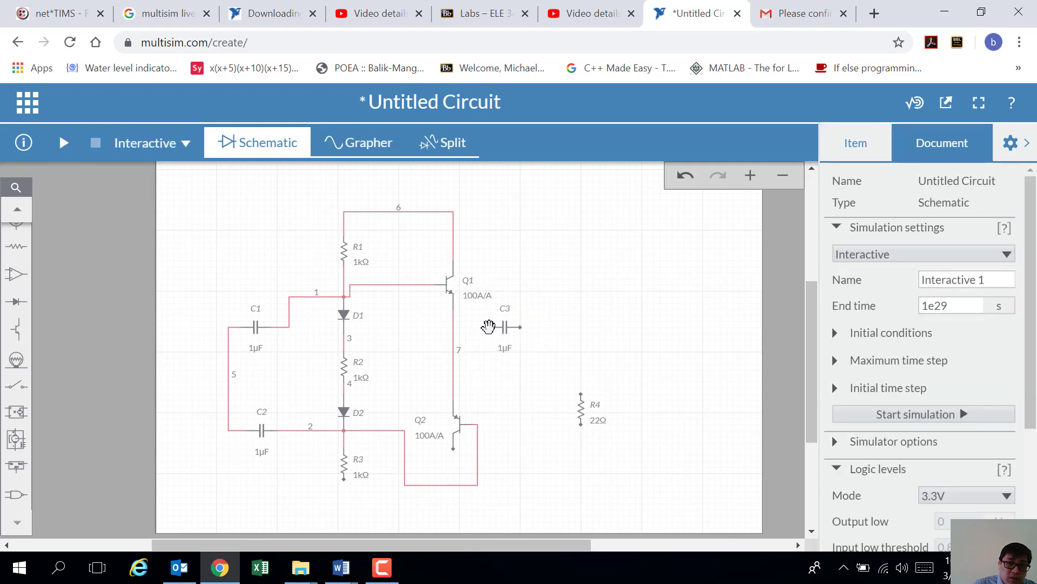
{"action": "left_click", "coordinate": [490, 327]}
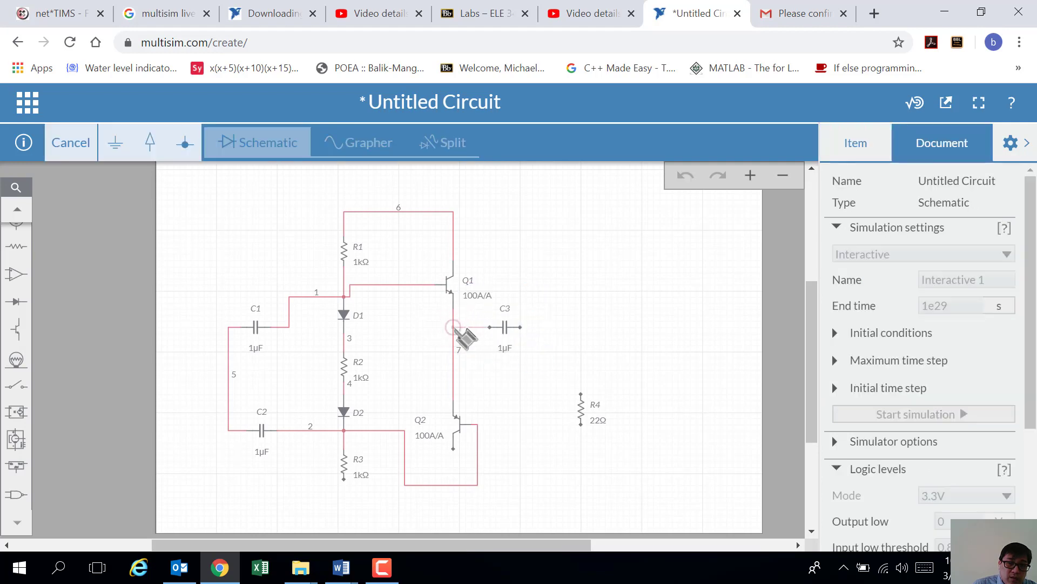
{"action": "left_click", "coordinate": [454, 327]}
{"action": "left_click", "coordinate": [533, 382]}
Step: Move R4 beside C3, wire C3's right end to R4's top, and settle R4 below it
{"action": "left_click_drag", "start_coordinate": [581, 407], "coordinate": [533, 366]}
{"action": "left_click", "coordinate": [530, 345]}
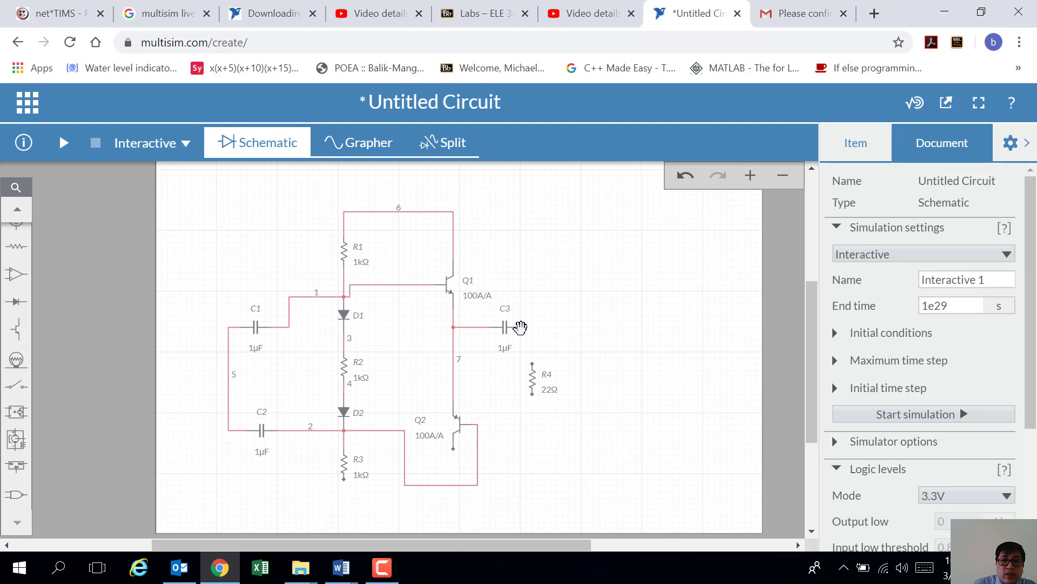
{"action": "left_click", "coordinate": [519, 327]}
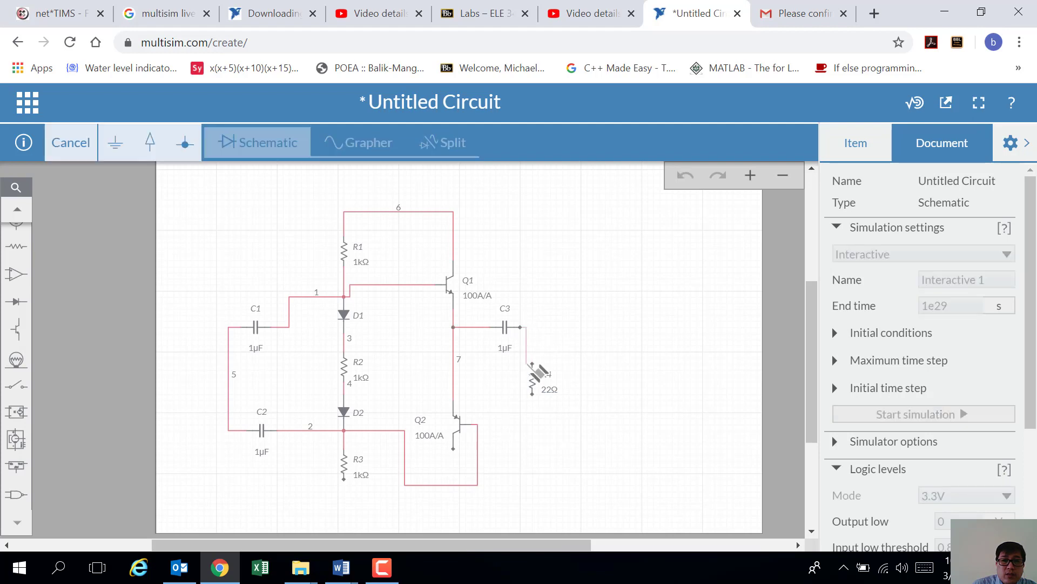
{"action": "left_click", "coordinate": [541, 372]}
{"action": "left_click", "coordinate": [533, 373]}
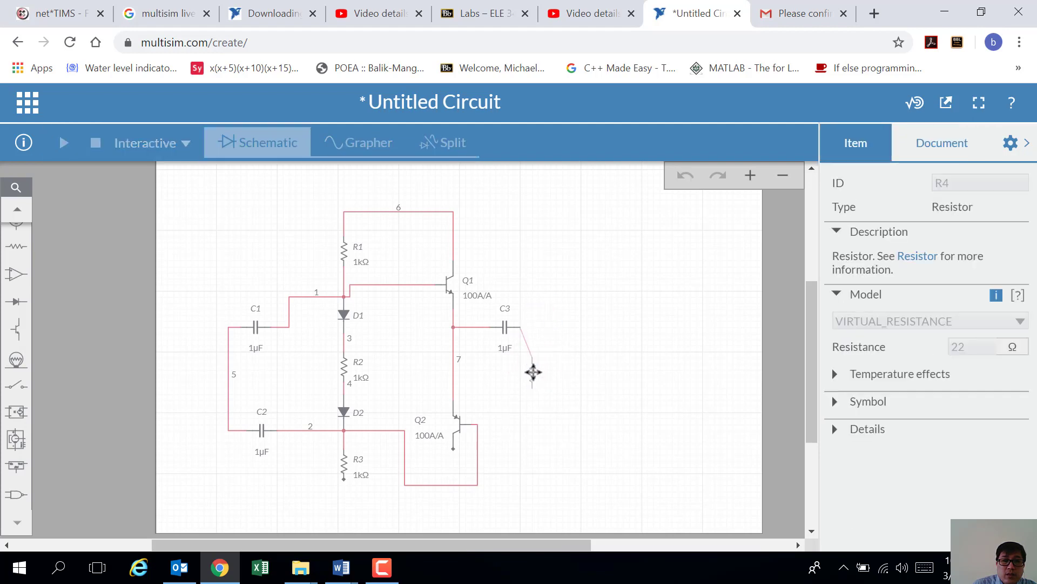
{"action": "left_click_drag", "start_coordinate": [533, 364], "coordinate": [537, 350]}
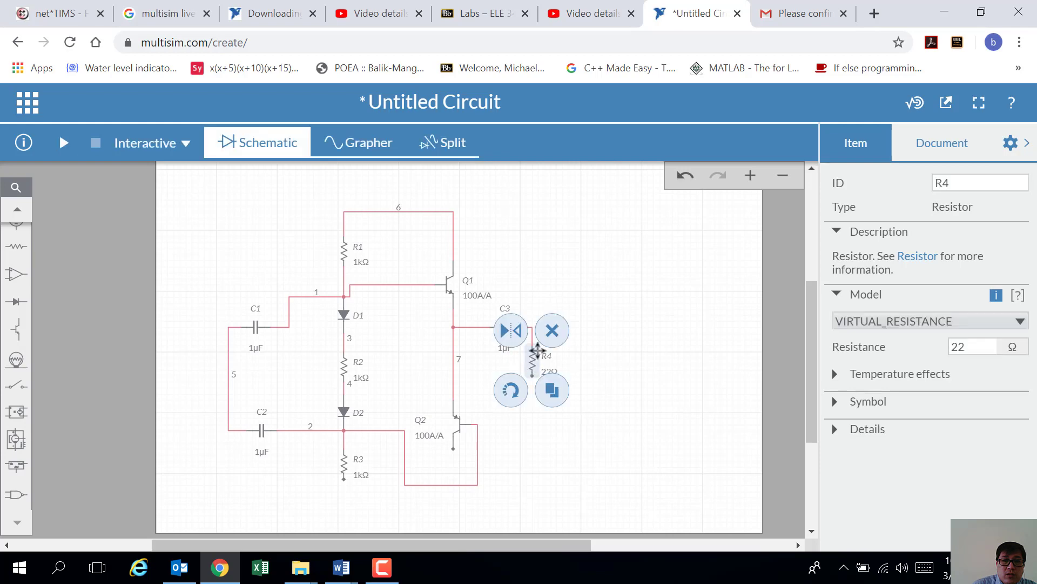
{"action": "left_click", "coordinate": [612, 385]}
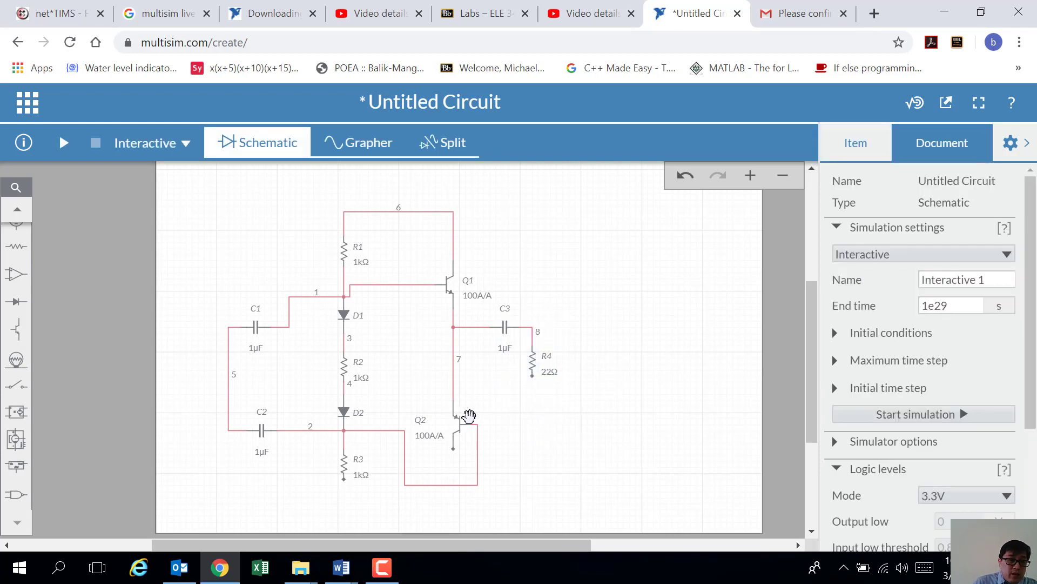
{"action": "mouse_move", "coordinate": [346, 565]}
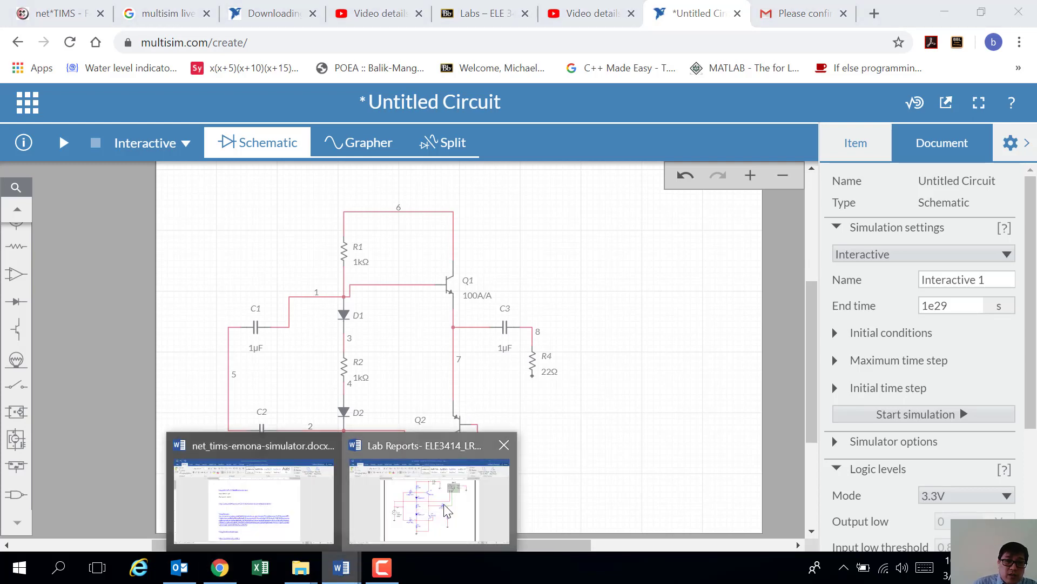
{"action": "left_click", "coordinate": [422, 484]}
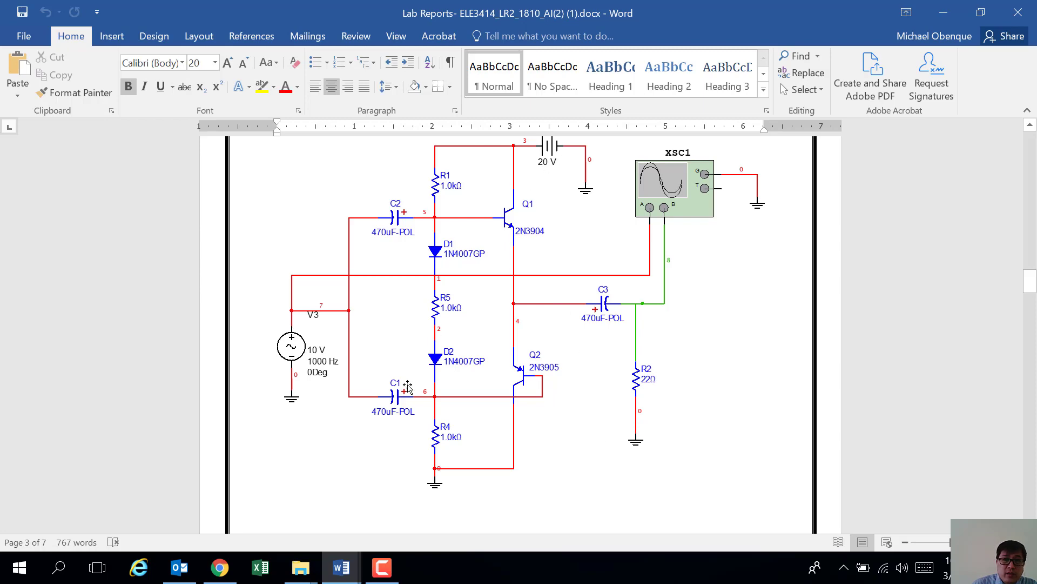
{"action": "left_click", "coordinate": [183, 573]}
{"action": "left_click", "coordinate": [219, 569]}
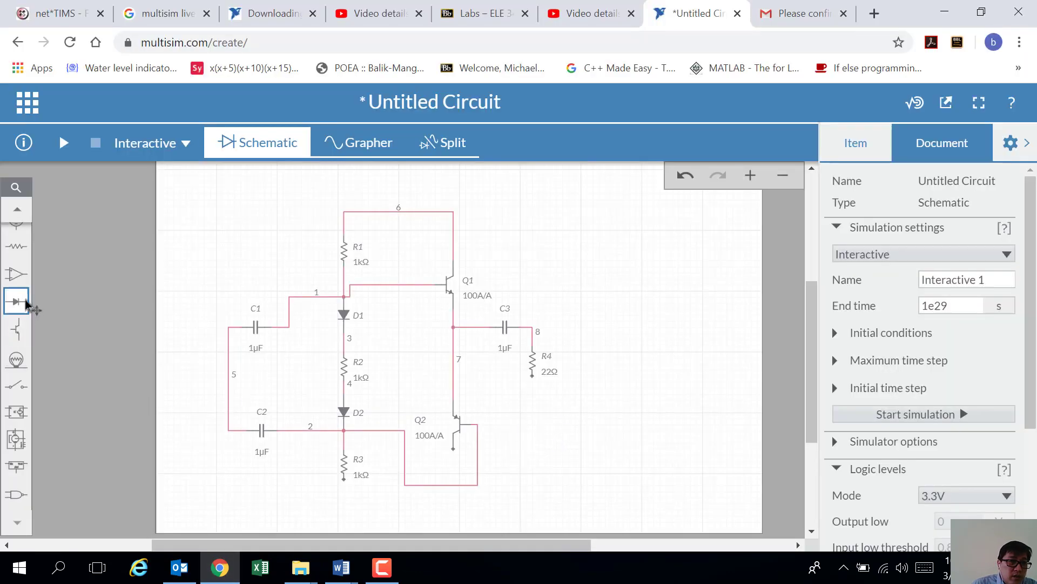
Step: Place ground symbols below R3, below R4 and left of the input capacitors
{"action": "scroll", "coordinate": [16, 292], "scroll_direction": "up", "scroll_amount": 2}
{"action": "left_click", "coordinate": [17, 275]}
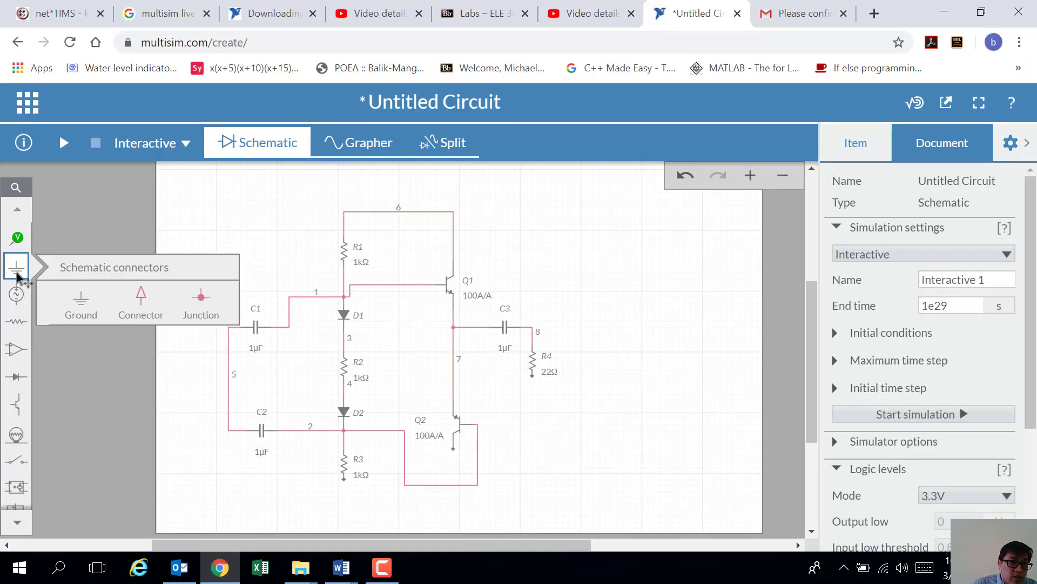
{"action": "left_click", "coordinate": [88, 308]}
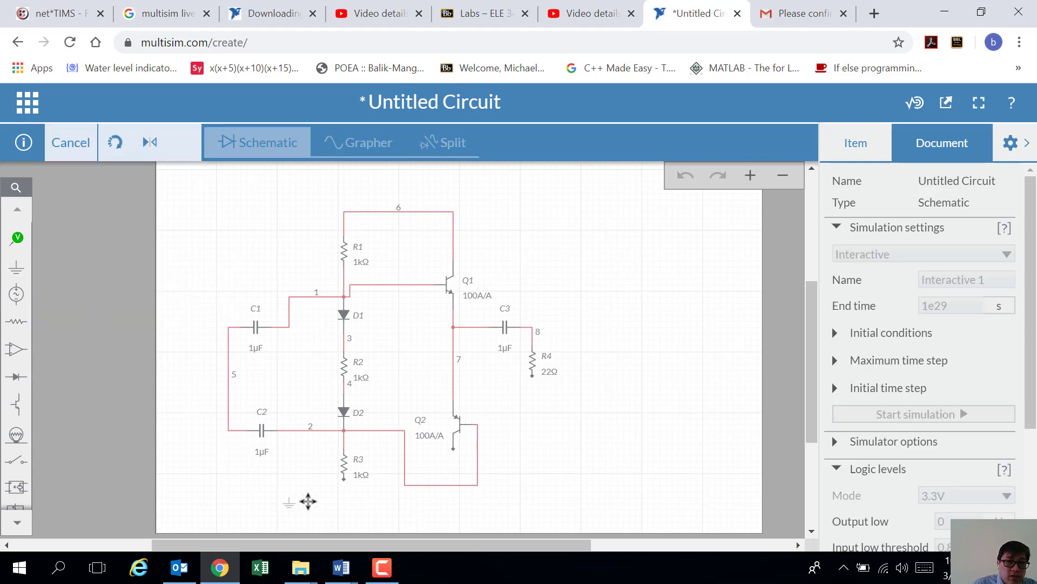
{"action": "left_click", "coordinate": [358, 507]}
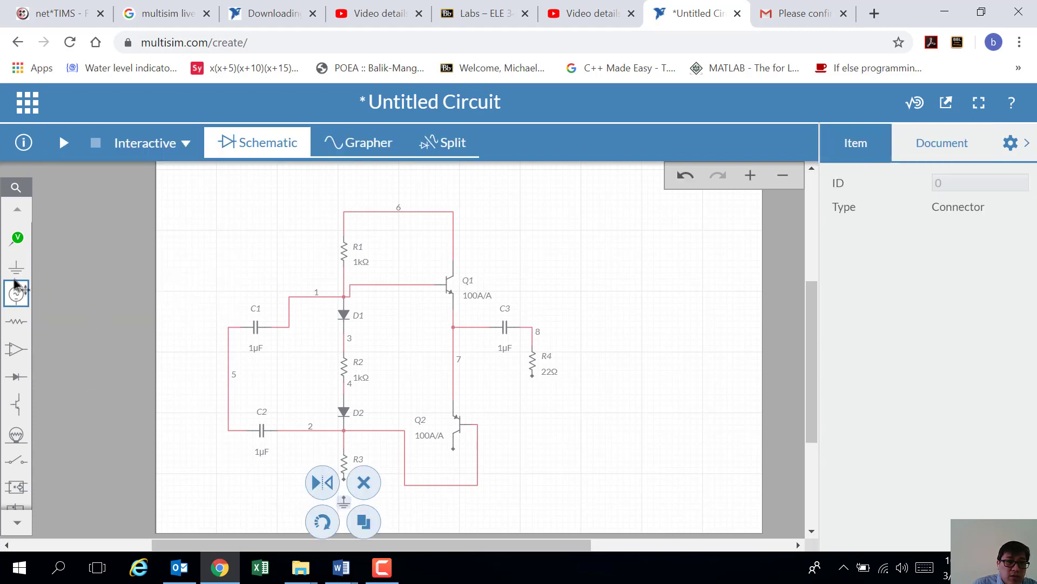
{"action": "left_click", "coordinate": [17, 266]}
{"action": "left_click", "coordinate": [80, 304]}
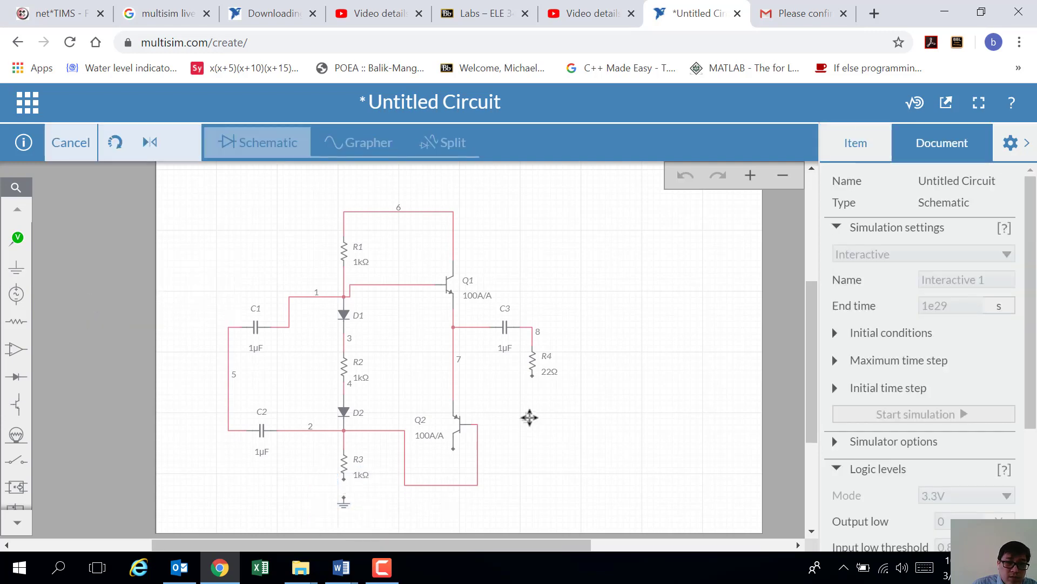
{"action": "left_click", "coordinate": [532, 399]}
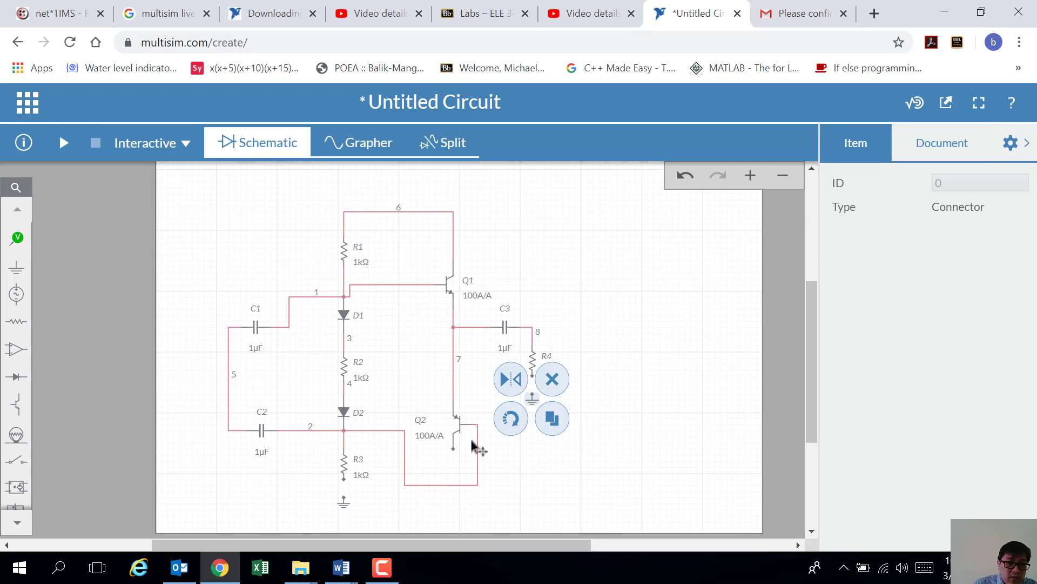
{"action": "left_click", "coordinate": [241, 494]}
{"action": "left_click", "coordinate": [16, 267]}
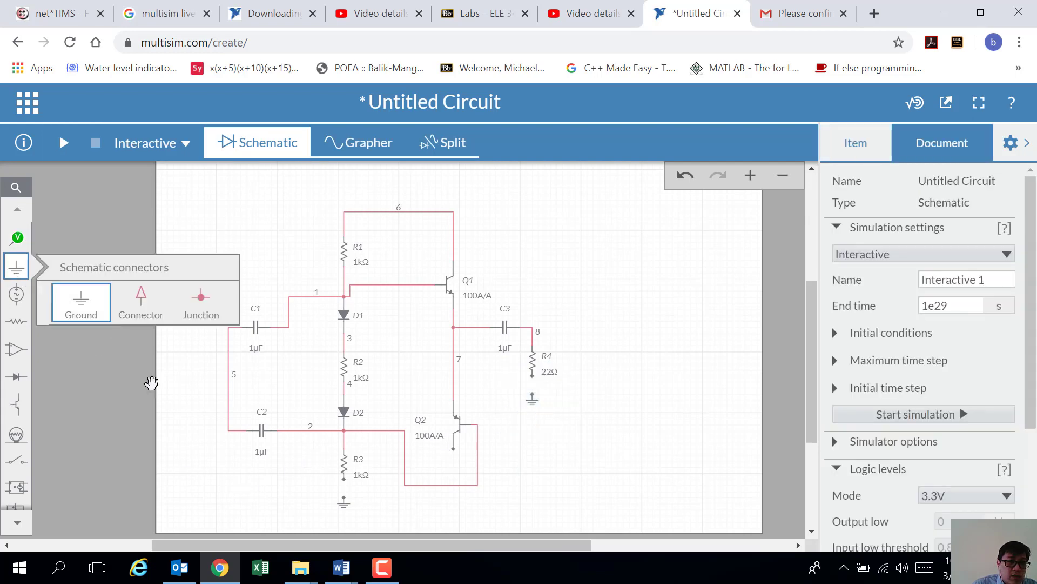
{"action": "left_click", "coordinate": [92, 318]}
{"action": "left_click", "coordinate": [183, 415]}
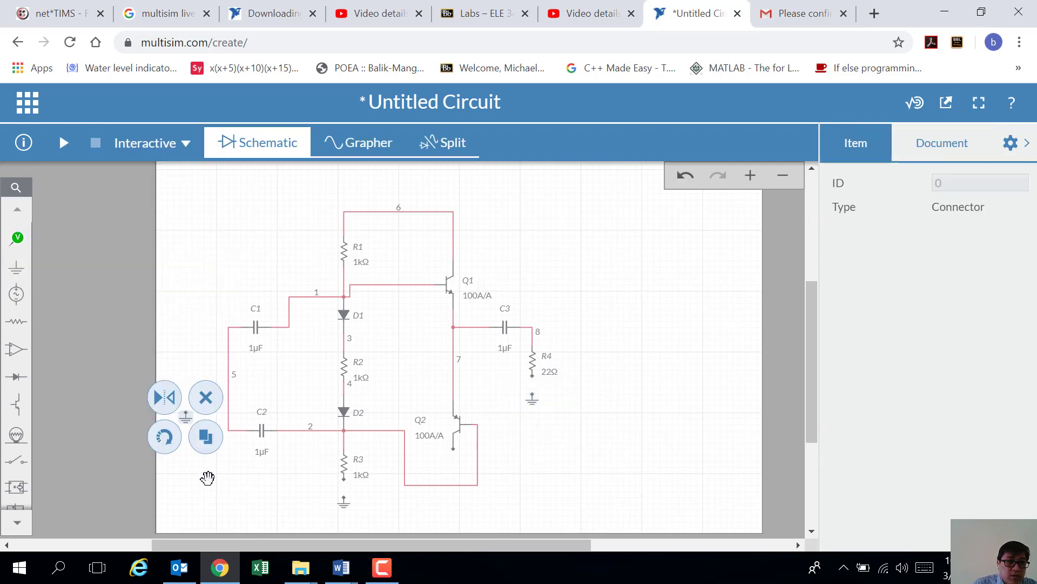
{"action": "left_click", "coordinate": [209, 486]}
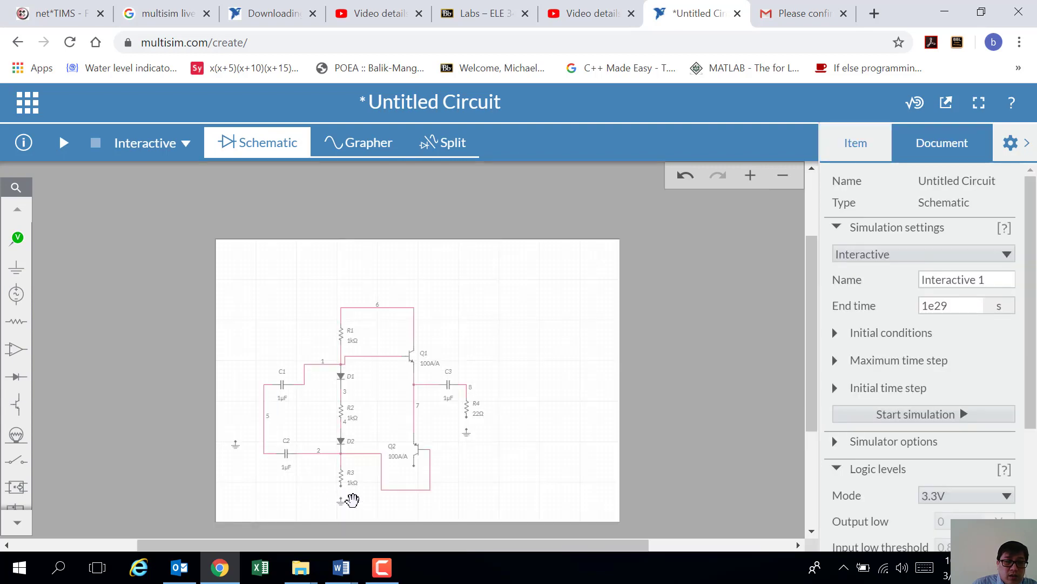
Step: Wire R3's bottom, Q2's lower terminal and R4's bottom to ground
{"action": "scroll", "coordinate": [345, 497], "scroll_direction": "up", "scroll_amount": 2}
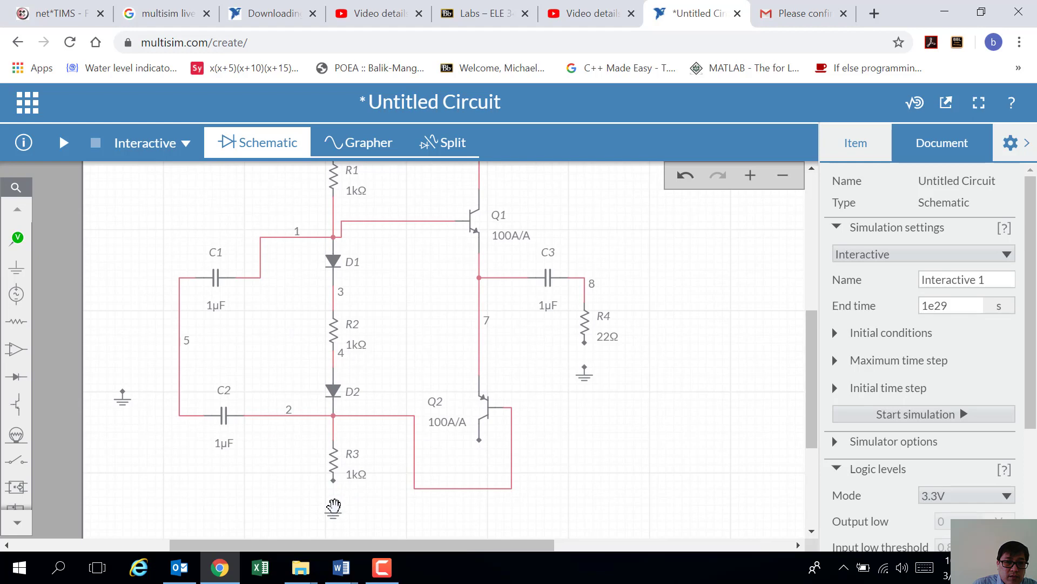
{"action": "left_click", "coordinate": [333, 480]}
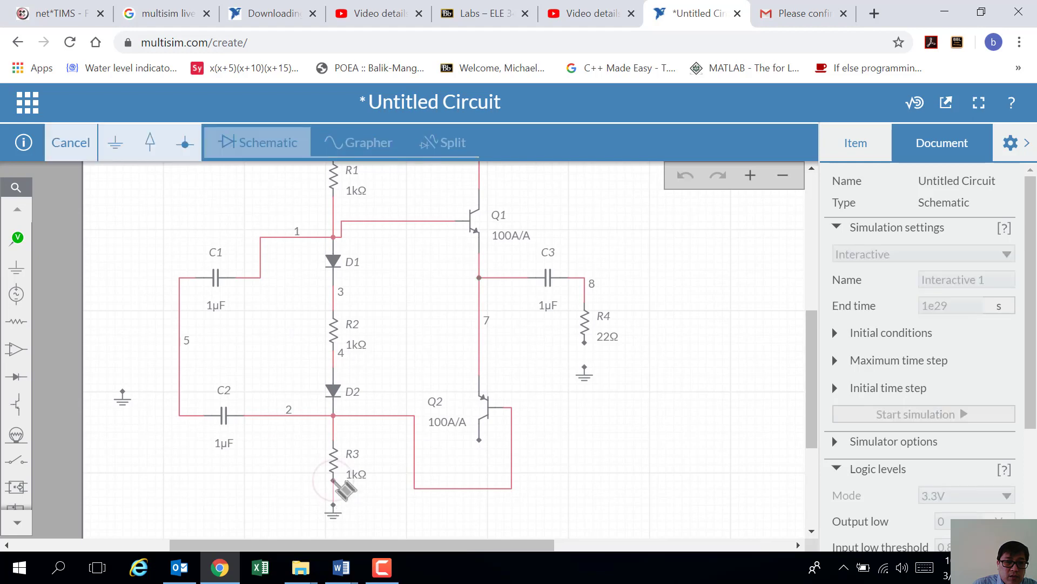
{"action": "left_click", "coordinate": [334, 505]}
{"action": "left_click", "coordinate": [572, 461]}
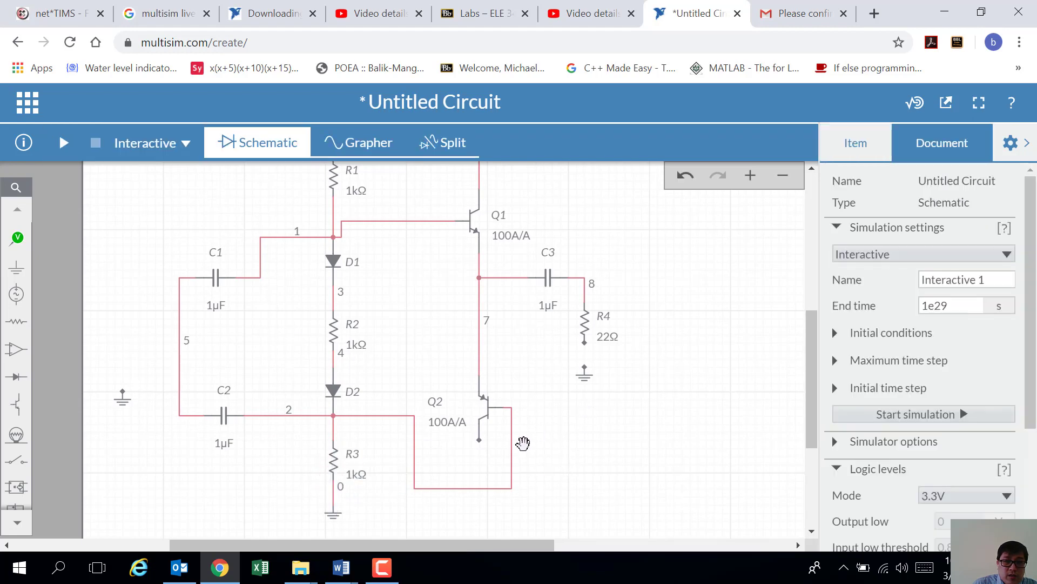
{"action": "left_click", "coordinate": [479, 439]}
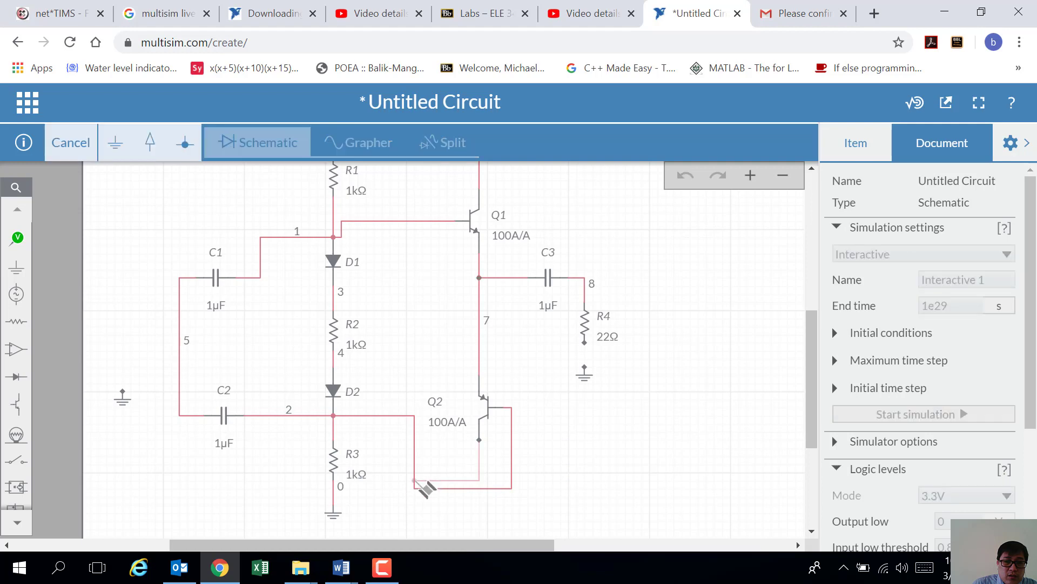
{"action": "left_click", "coordinate": [333, 496]}
{"action": "left_click", "coordinate": [609, 419]}
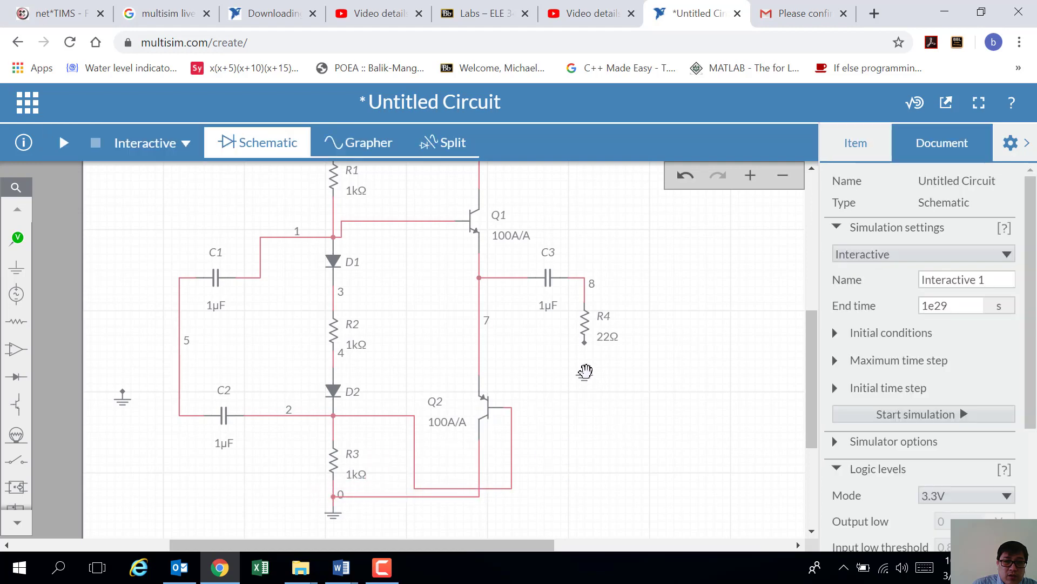
{"action": "left_click", "coordinate": [585, 369]}
{"action": "left_click", "coordinate": [585, 342]}
{"action": "left_click", "coordinate": [610, 438]}
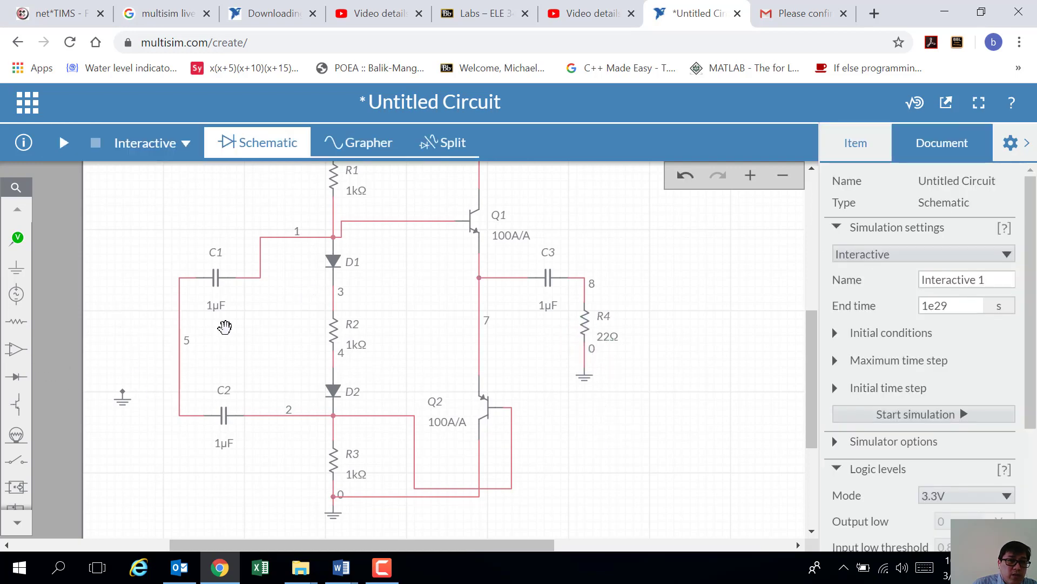
{"action": "left_click", "coordinate": [15, 296]}
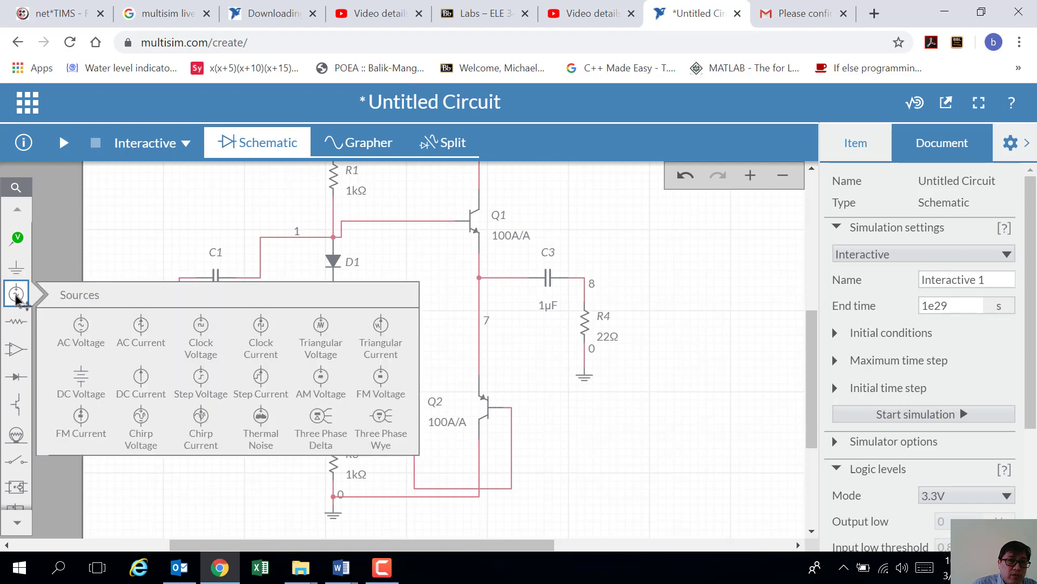
Step: Place the 1V 1kHz AC source V1 left of the circuit and ground its bottom terminal
{"action": "left_click", "coordinate": [84, 337]}
{"action": "left_click", "coordinate": [123, 325]}
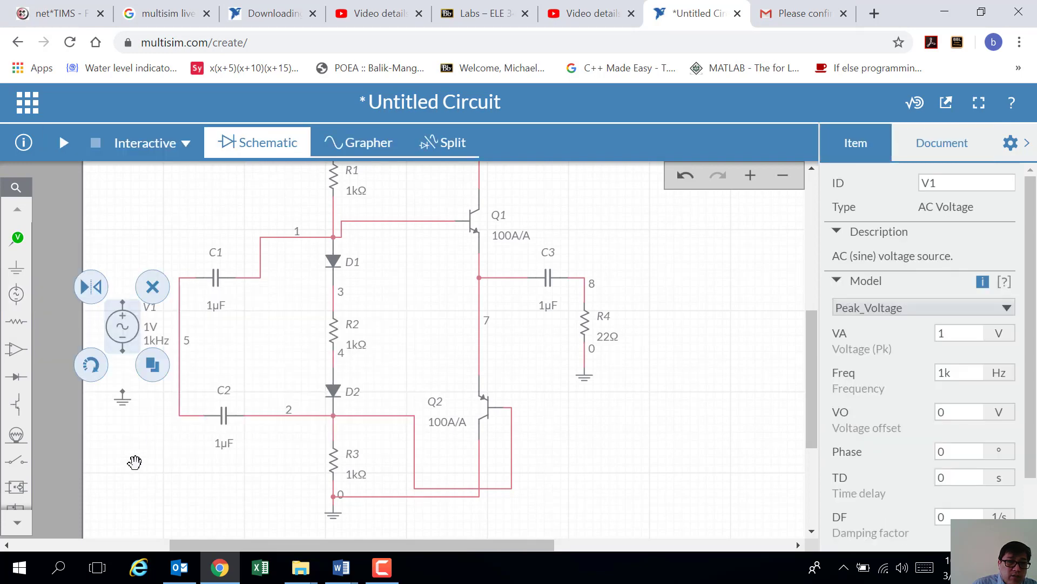
{"action": "left_click", "coordinate": [130, 375]}
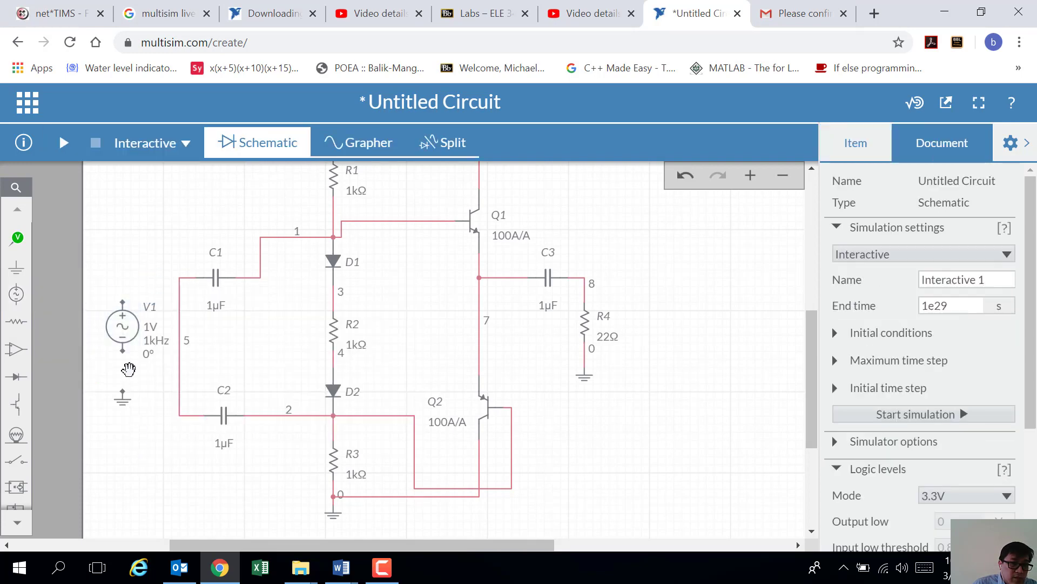
{"action": "left_click", "coordinate": [123, 346]}
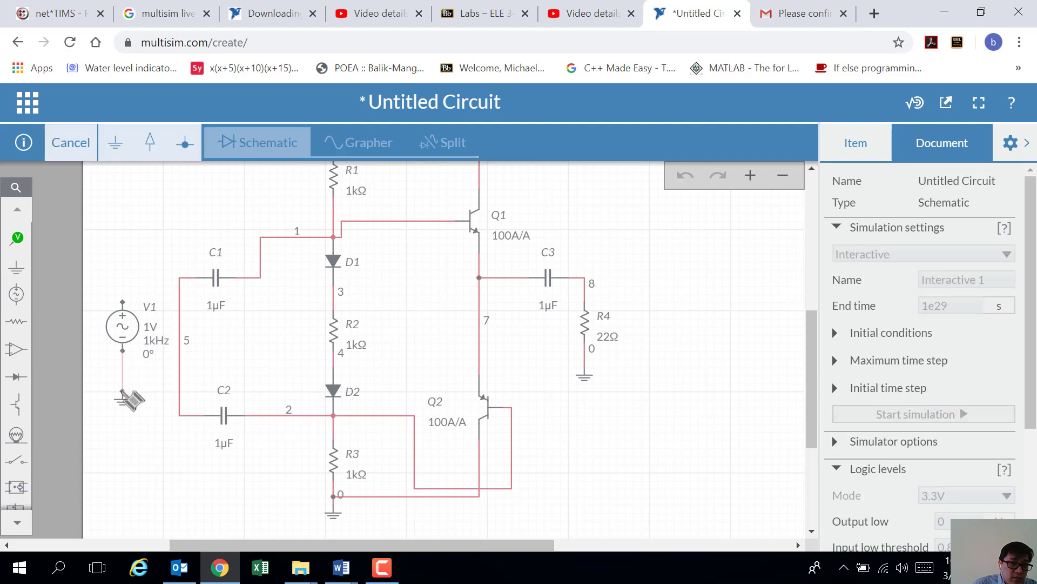
{"action": "left_click", "coordinate": [122, 390]}
{"action": "left_click", "coordinate": [132, 297]}
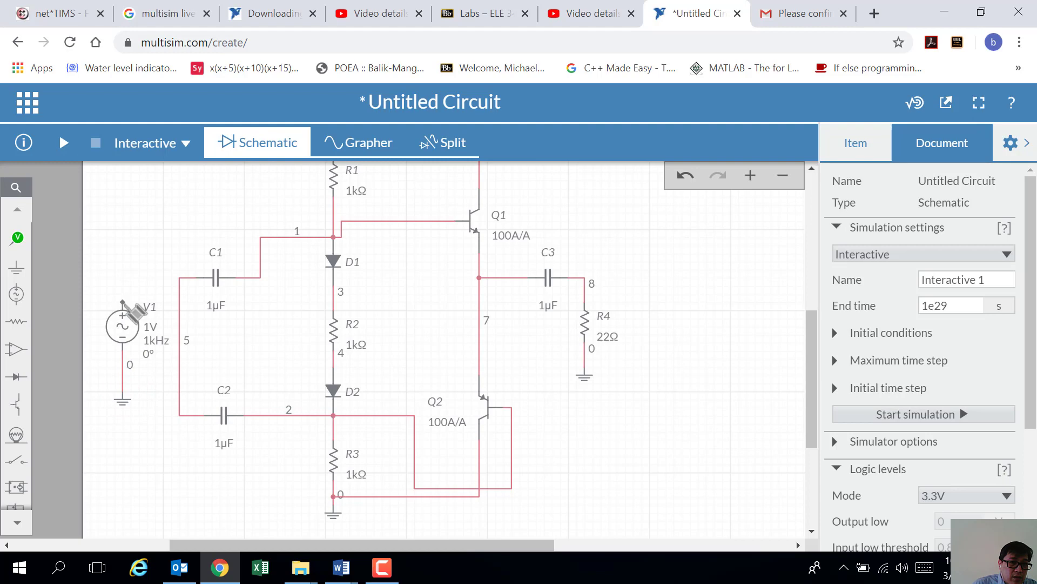
Step: Wire V1's top terminal into the net 5 input line
{"action": "left_click", "coordinate": [123, 302]}
{"action": "left_click", "coordinate": [180, 302]}
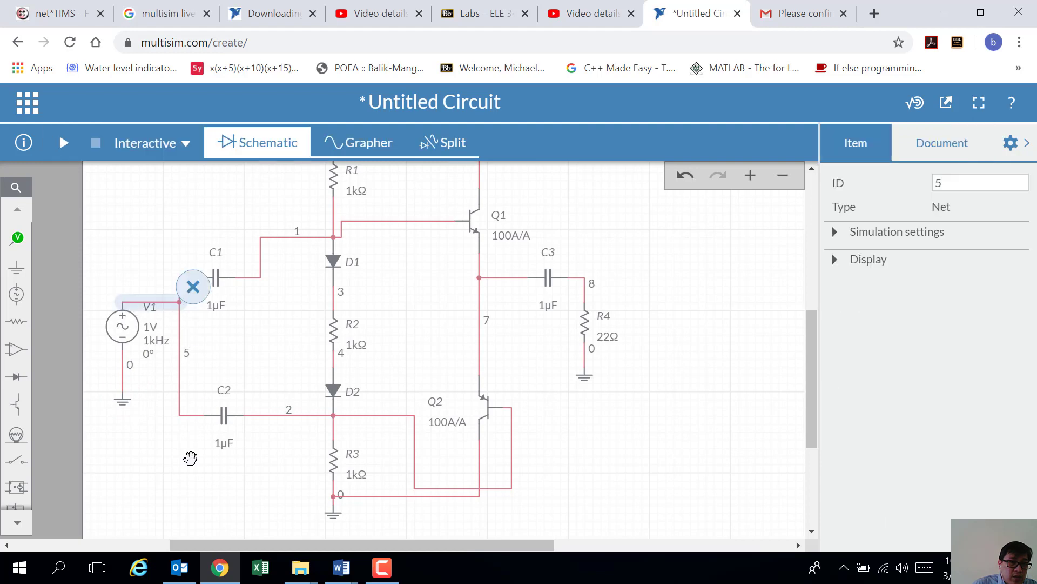
{"action": "left_click", "coordinate": [417, 318]}
{"action": "scroll", "coordinate": [446, 275], "scroll_direction": "down", "scroll_amount": 1}
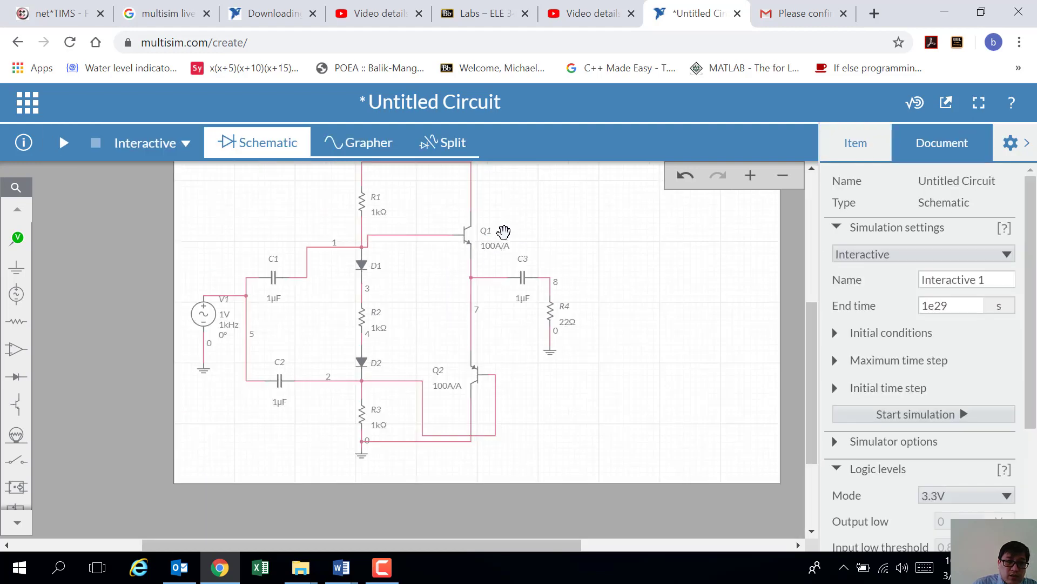
{"action": "scroll", "coordinate": [504, 229], "scroll_direction": "down", "scroll_amount": 1}
{"action": "scroll", "coordinate": [504, 222], "scroll_direction": "up", "scroll_amount": 2}
{"action": "scroll", "coordinate": [500, 206], "scroll_direction": "down", "scroll_amount": 1}
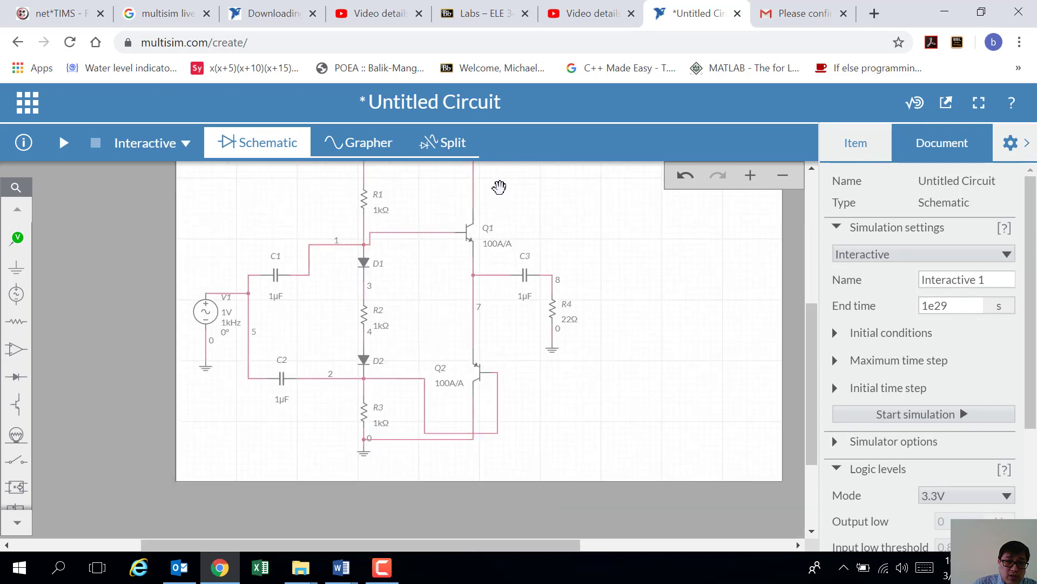
{"action": "scroll", "coordinate": [499, 196], "scroll_direction": "down", "scroll_amount": 3}
{"action": "scroll", "coordinate": [483, 246], "scroll_direction": "up", "scroll_amount": 3}
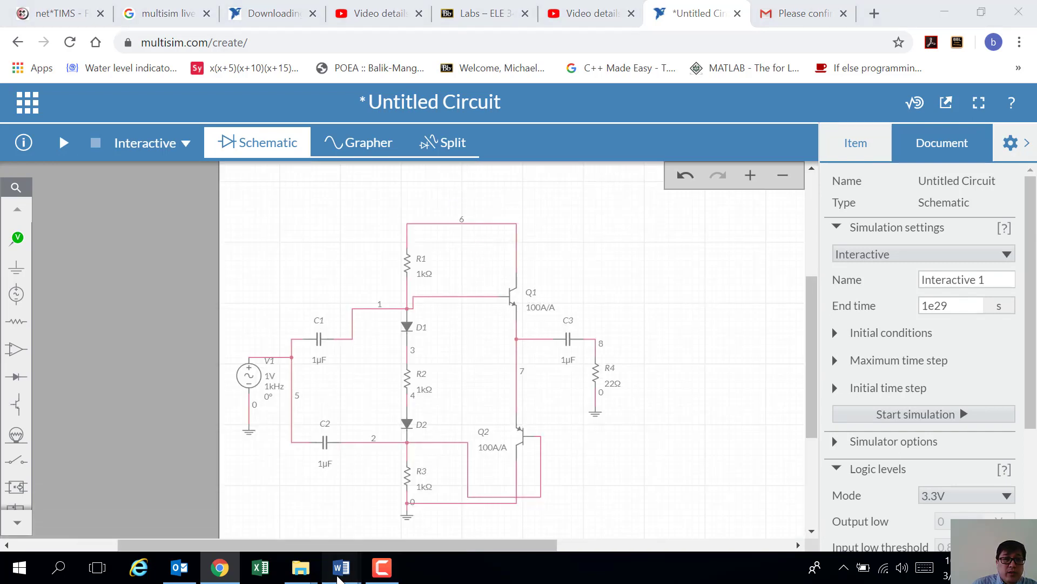
{"action": "mouse_move", "coordinate": [341, 567]}
{"action": "left_click", "coordinate": [416, 534]}
{"action": "scroll", "coordinate": [538, 165], "scroll_direction": "up", "scroll_amount": 1}
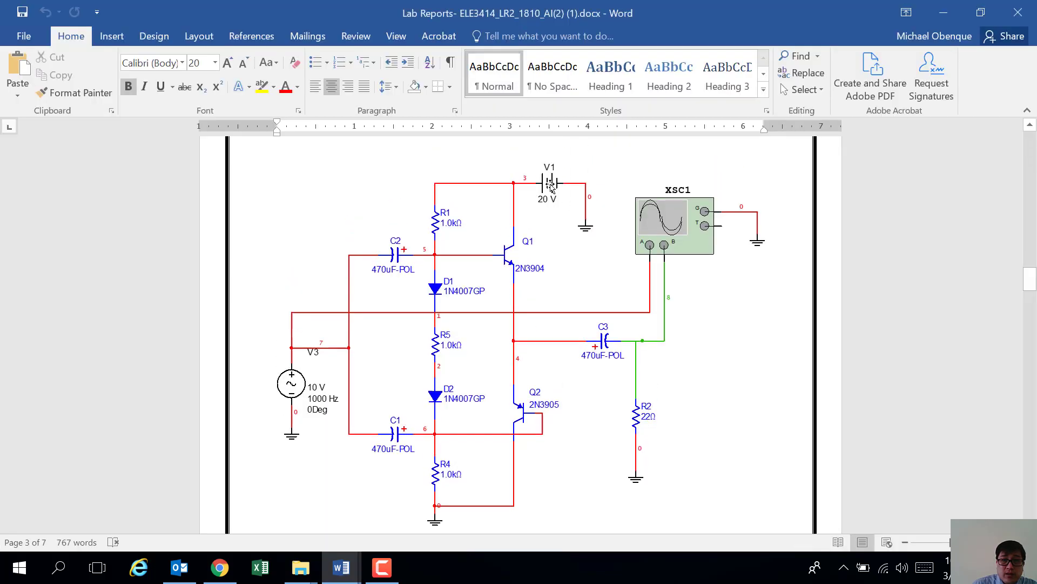
{"action": "left_click", "coordinate": [220, 572]}
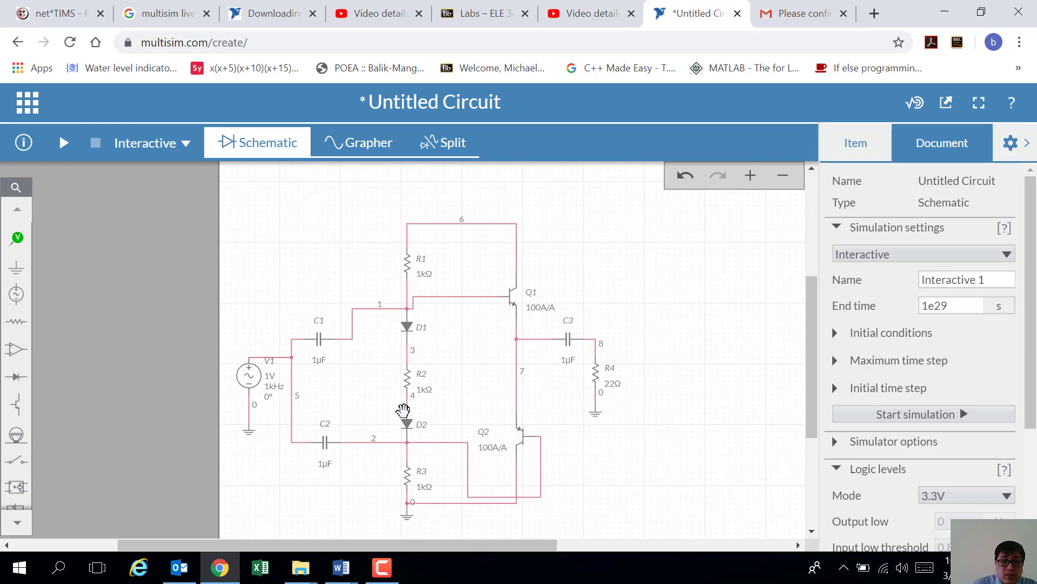
Step: Place DC supply V2 above the circuit and wire its top terminal to the node 6 line
{"action": "left_click", "coordinate": [18, 303]}
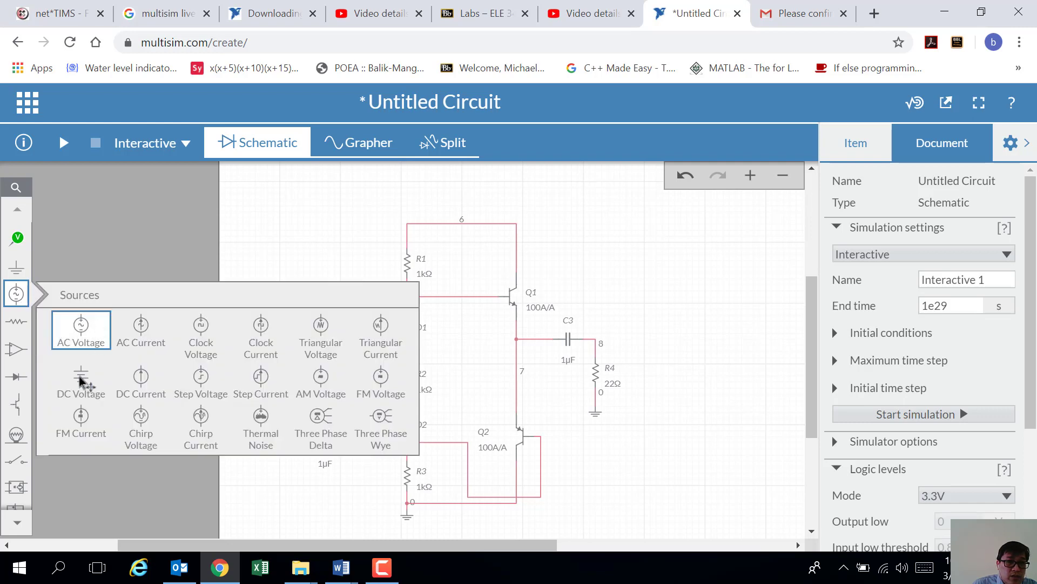
{"action": "left_click", "coordinate": [77, 384]}
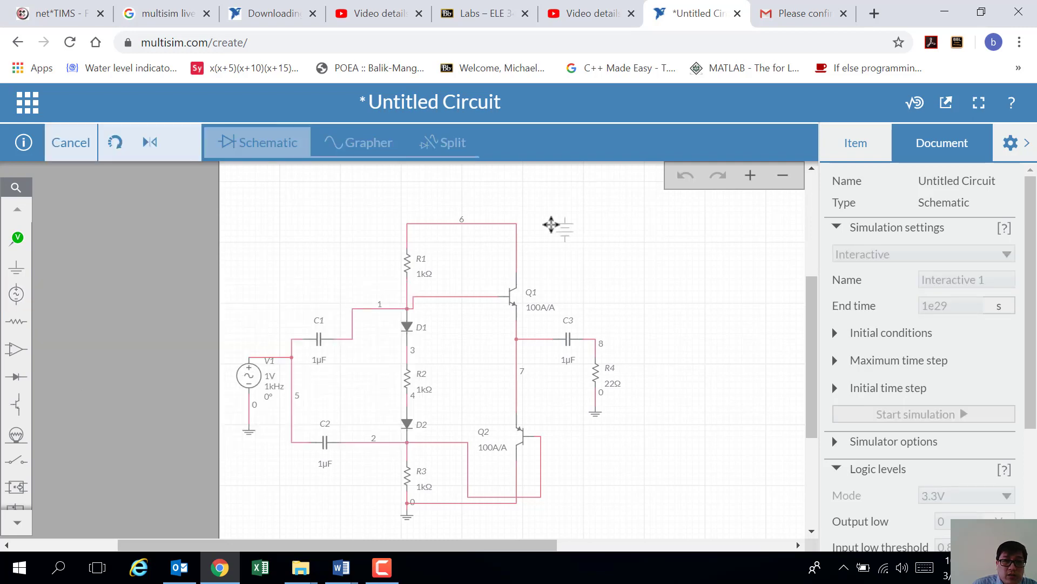
{"action": "left_click", "coordinate": [553, 213]}
{"action": "left_click", "coordinate": [613, 230]}
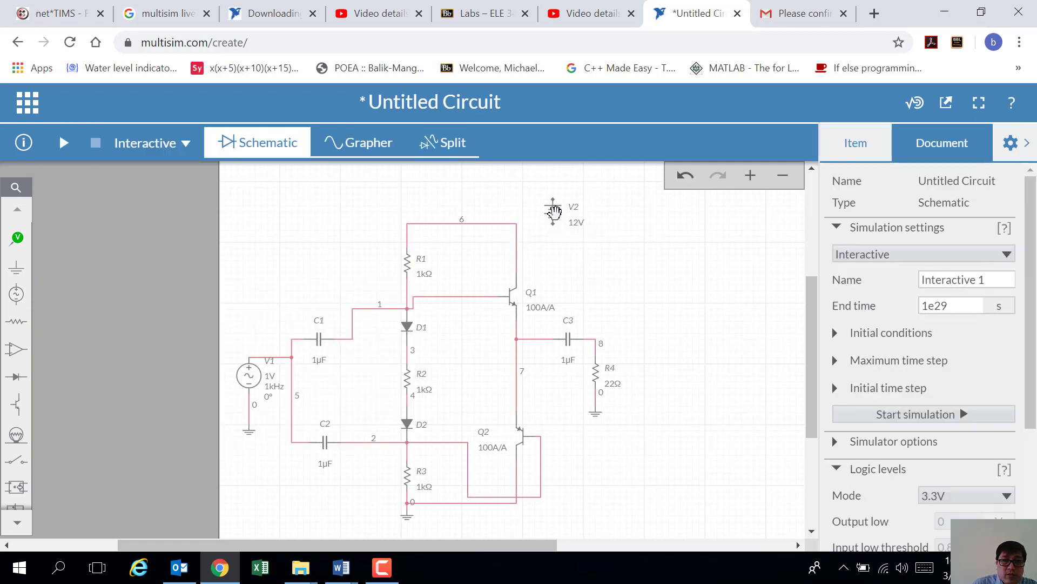
{"action": "left_click", "coordinate": [553, 199]}
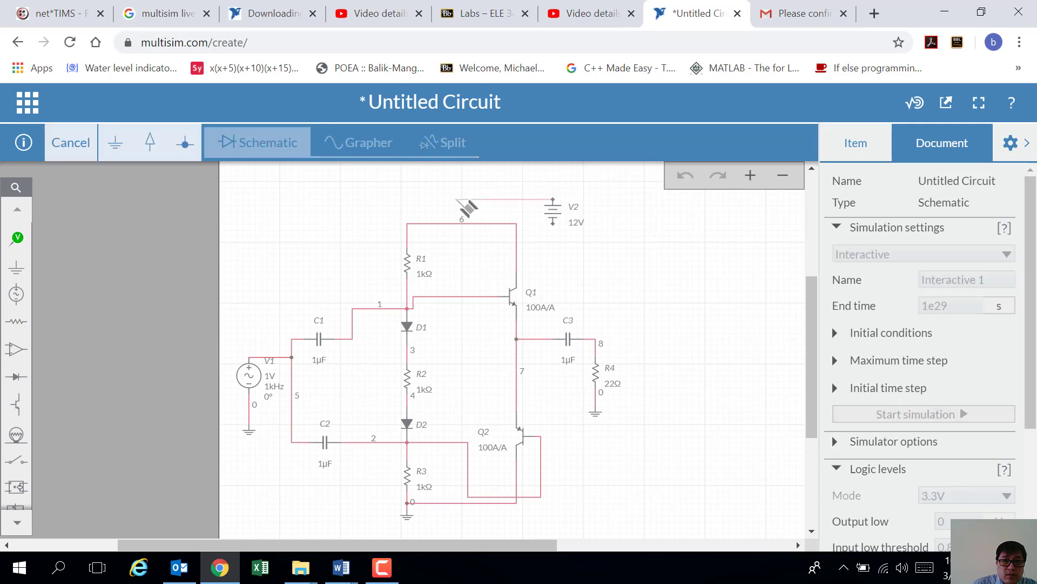
{"action": "left_click", "coordinate": [461, 222]}
{"action": "left_click", "coordinate": [568, 263]}
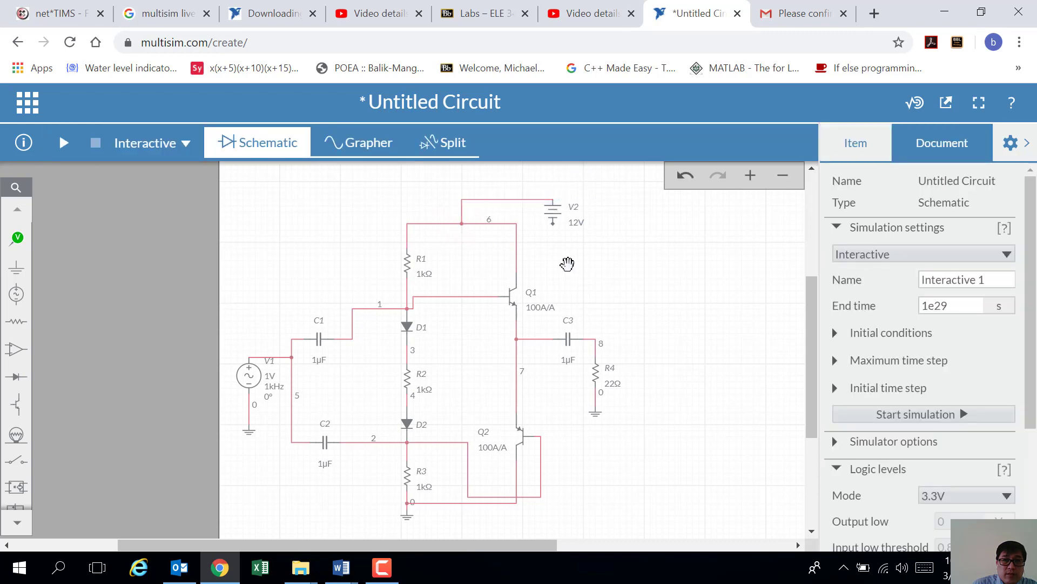
Step: Add a ground below V2 and connect V2's lower terminal to it
{"action": "left_click", "coordinate": [24, 275]}
{"action": "left_click", "coordinate": [81, 300]}
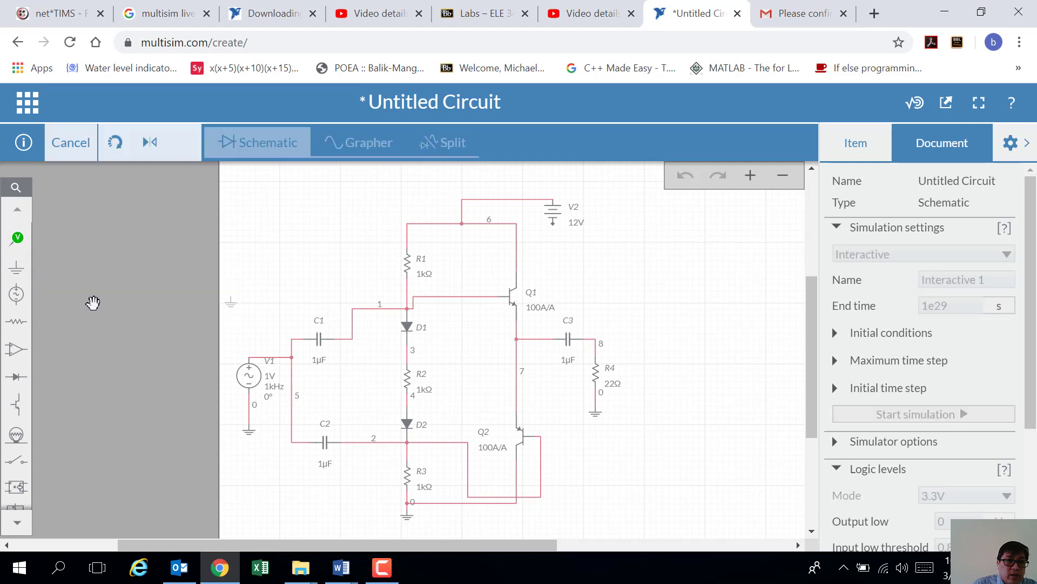
{"action": "left_click", "coordinate": [552, 250]}
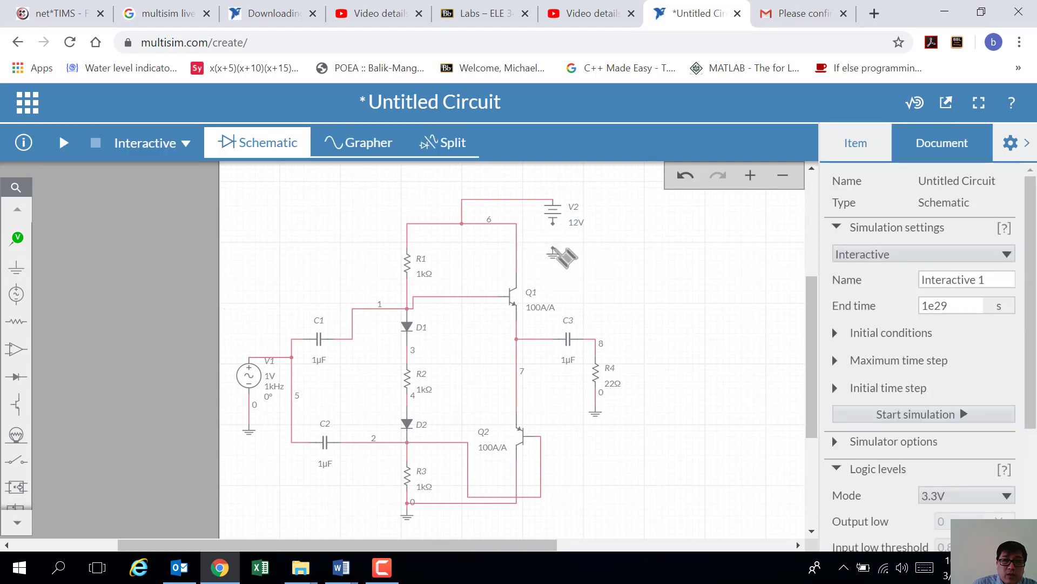
{"action": "left_click", "coordinate": [552, 223]}
{"action": "left_click", "coordinate": [553, 248]}
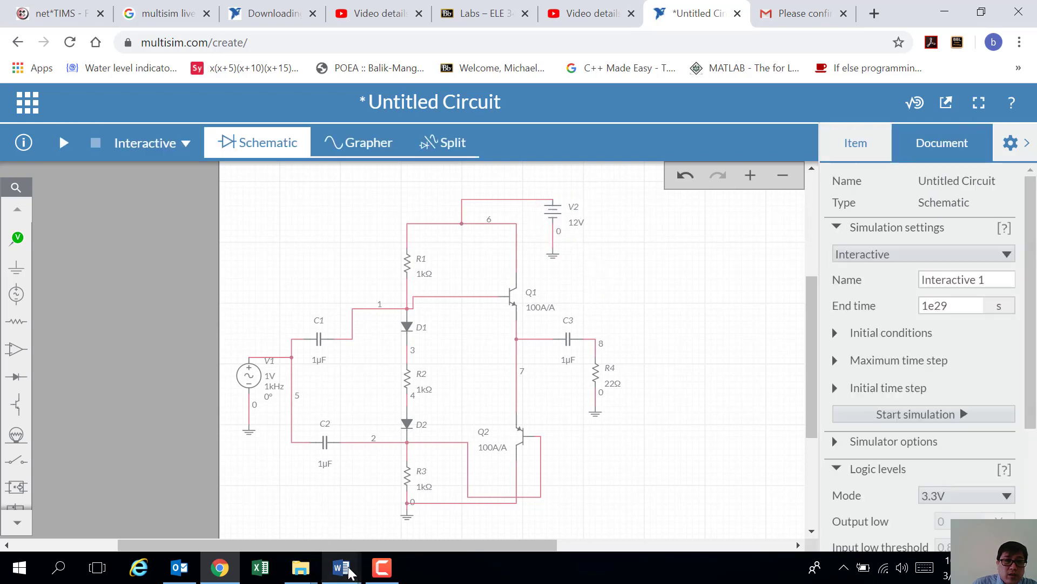
{"action": "mouse_move", "coordinate": [338, 577]}
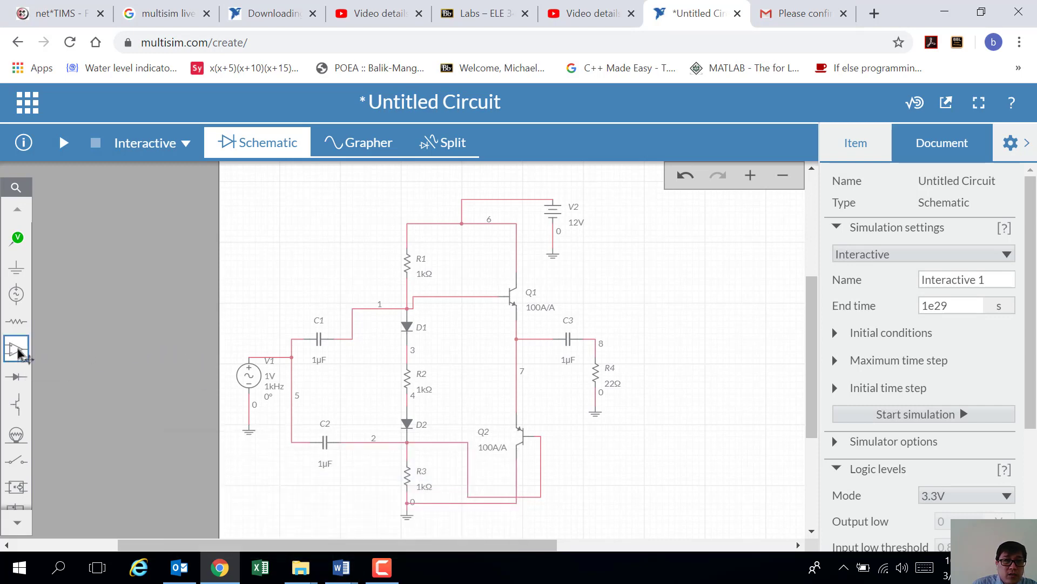
Step: Change component values: supply V2 to 20V, C1, C2 and C3 to 470µF, input V1 to 5V
{"action": "scroll", "coordinate": [18, 354], "scroll_direction": "down", "scroll_amount": 2}
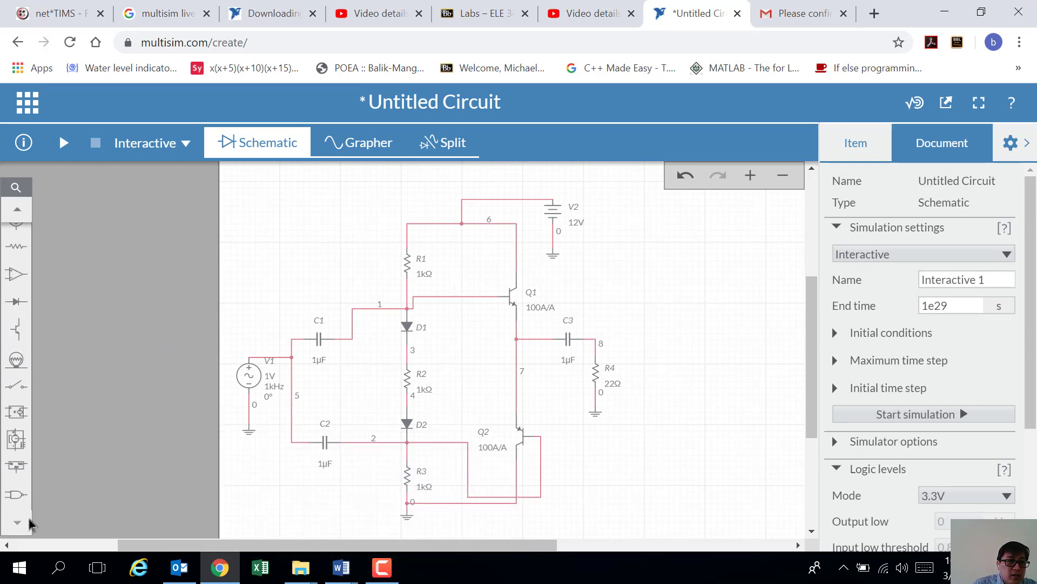
{"action": "left_click", "coordinate": [17, 211]}
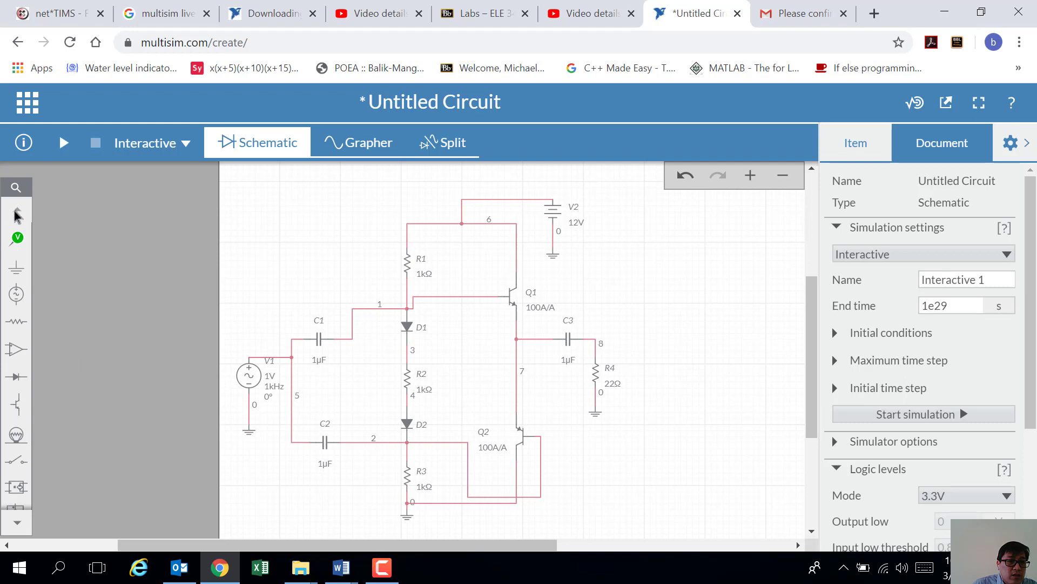
{"action": "scroll", "coordinate": [50, 268], "scroll_direction": "up", "scroll_amount": 3}
{"action": "scroll", "coordinate": [55, 277], "scroll_direction": "down", "scroll_amount": 3}
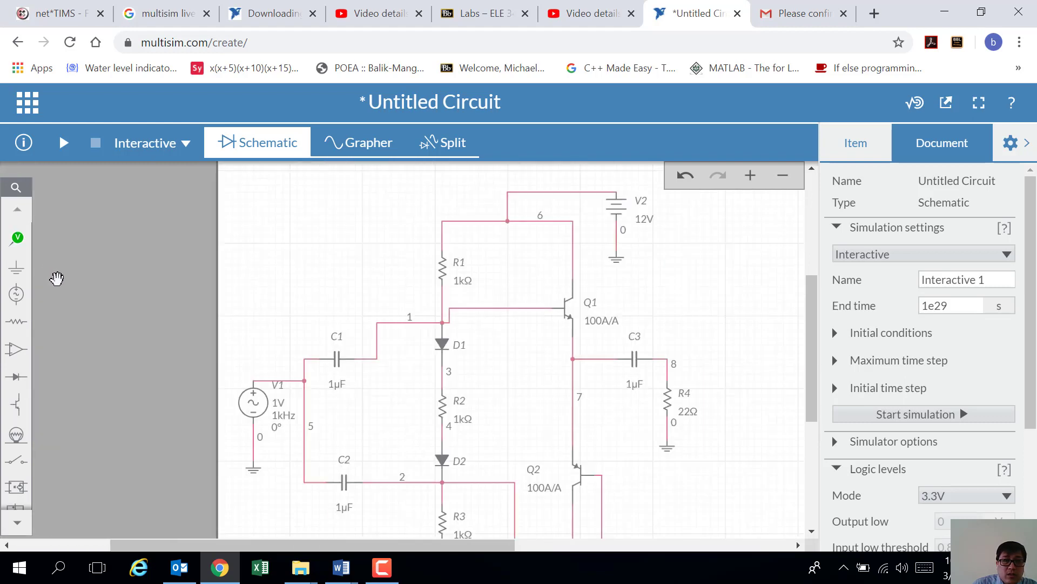
{"action": "scroll", "coordinate": [253, 297], "scroll_direction": "down", "scroll_amount": 4}
{"action": "scroll", "coordinate": [254, 298], "scroll_direction": "up", "scroll_amount": 4}
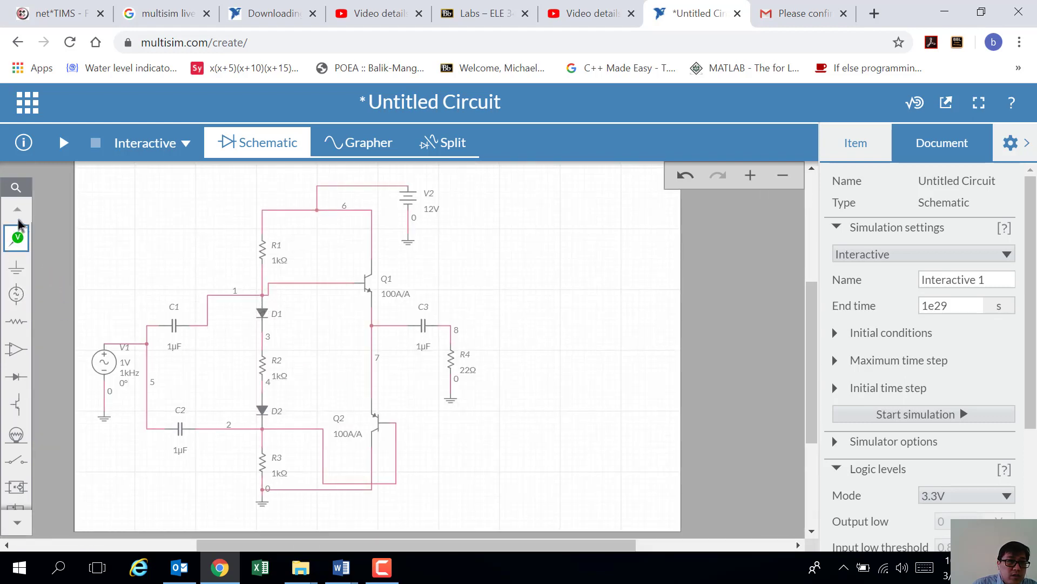
{"action": "left_click", "coordinate": [17, 522]}
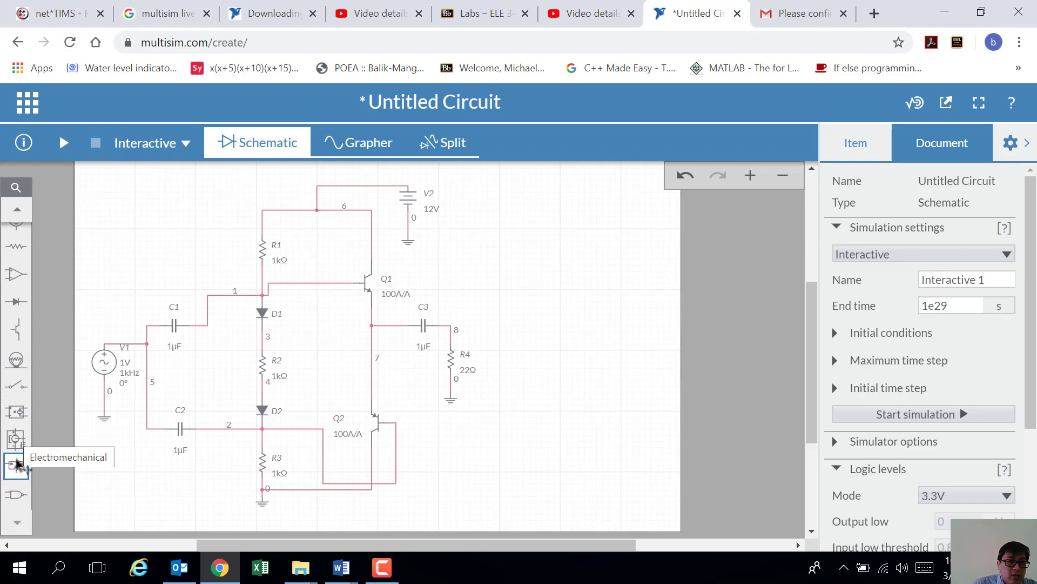
{"action": "left_click", "coordinate": [383, 567]}
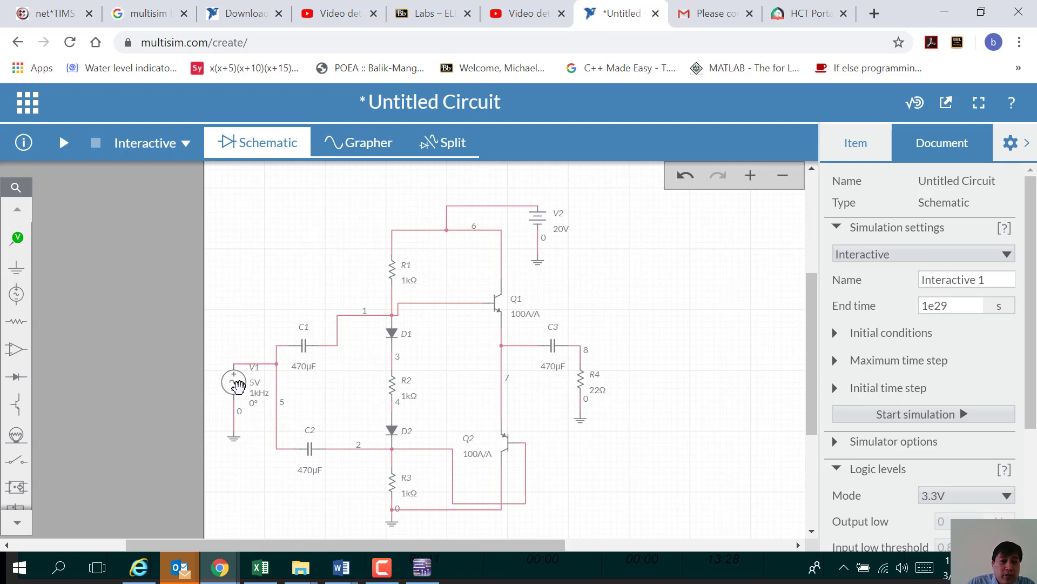
Step: Change V1's VA peak voltage from 5V to 10V
{"action": "left_click", "coordinate": [238, 385]}
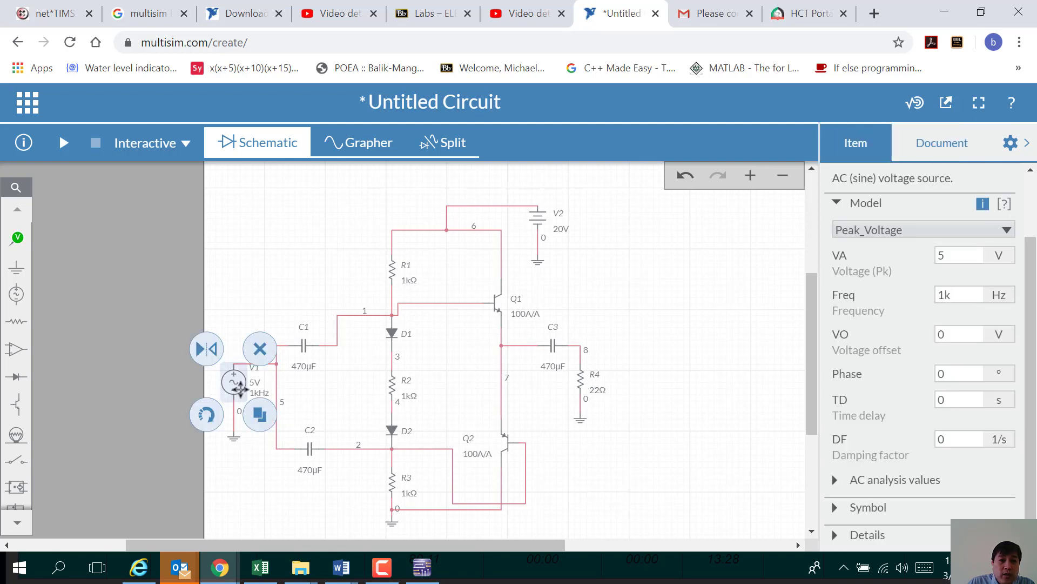
{"action": "left_click", "coordinate": [963, 256]}
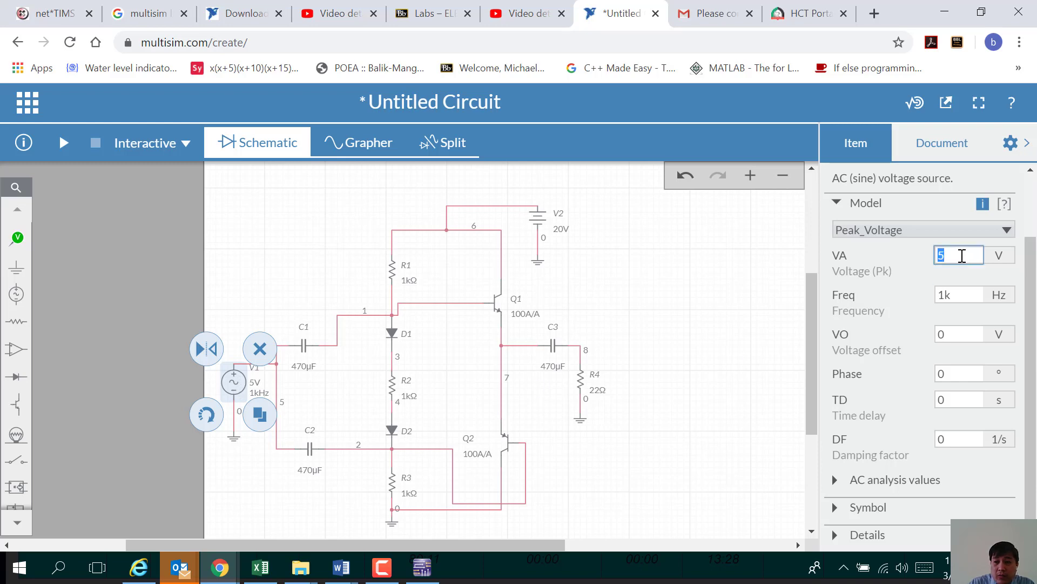
{"action": "type", "text": "10"}
{"action": "key", "text": "Return"}
{"action": "left_click", "coordinate": [708, 365]}
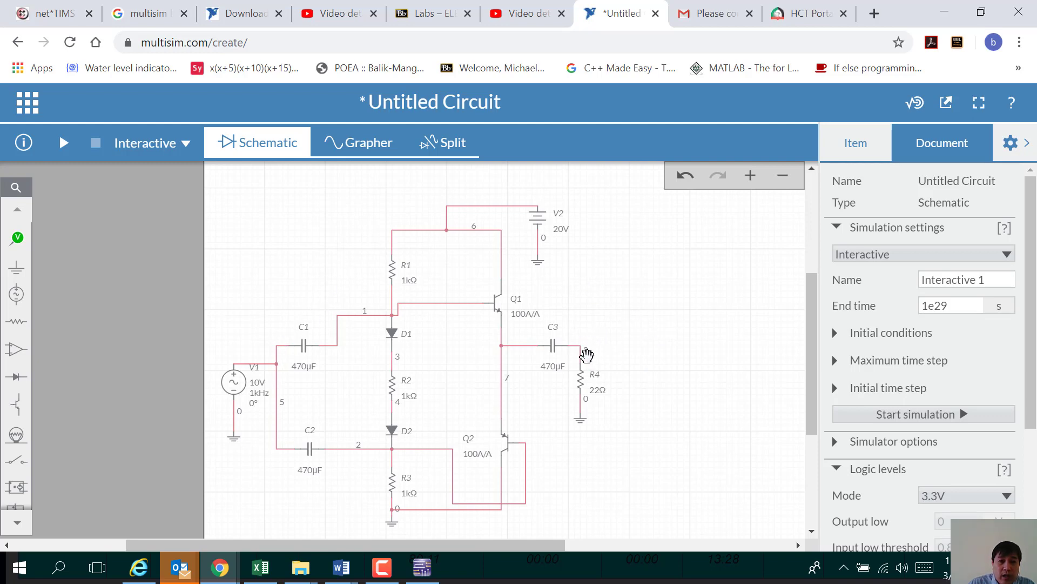
Step: Place voltage probe PR1 on the V1 input wire (net 5) and PR2 on output node 8
{"action": "left_click", "coordinate": [17, 240]}
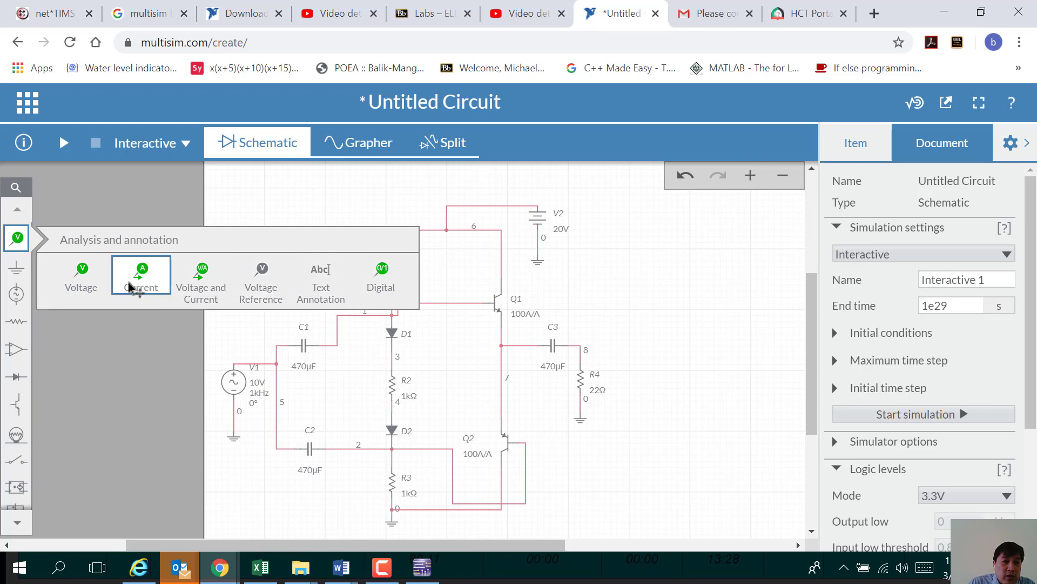
{"action": "left_click", "coordinate": [82, 277]}
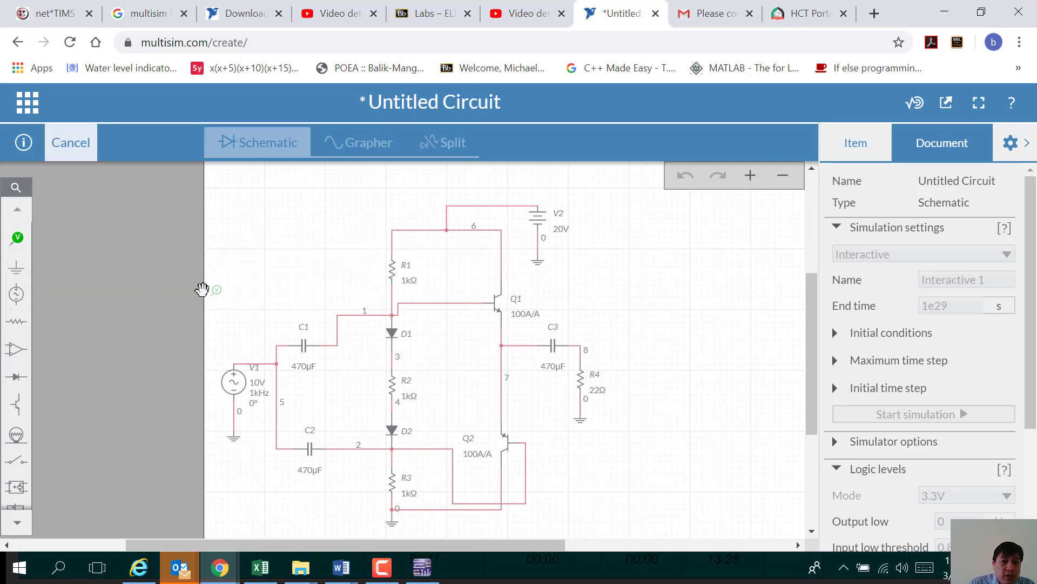
{"action": "left_click", "coordinate": [275, 355]}
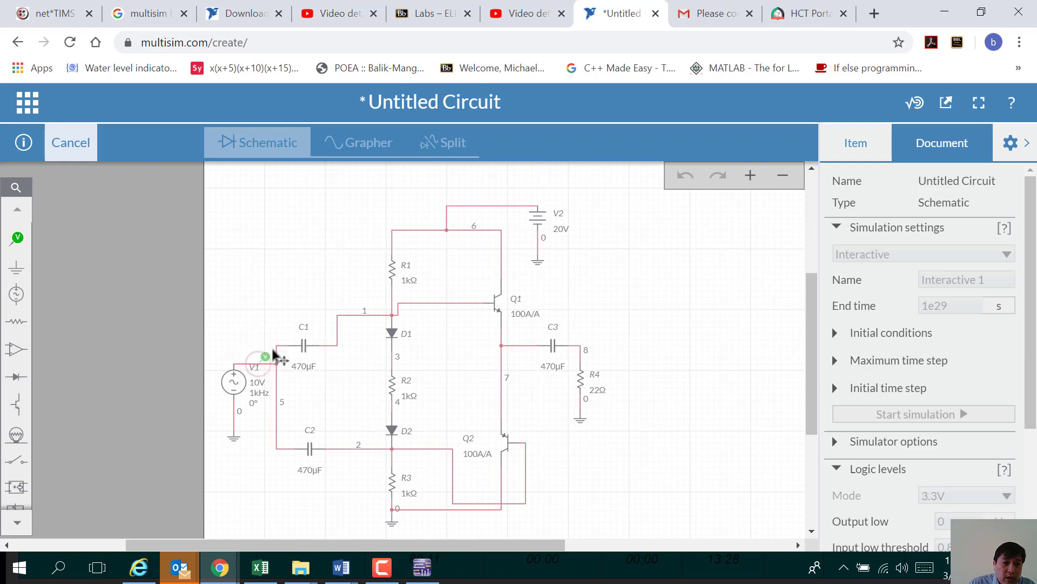
{"action": "left_click", "coordinate": [274, 355]}
{"action": "left_click", "coordinate": [264, 282]}
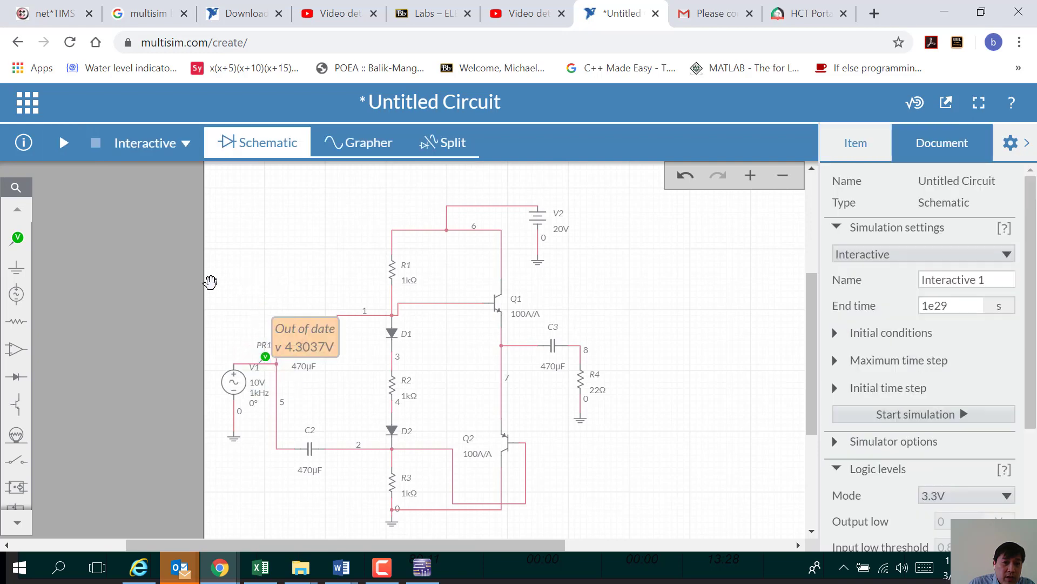
{"action": "left_click", "coordinate": [18, 241]}
{"action": "left_click", "coordinate": [81, 275]}
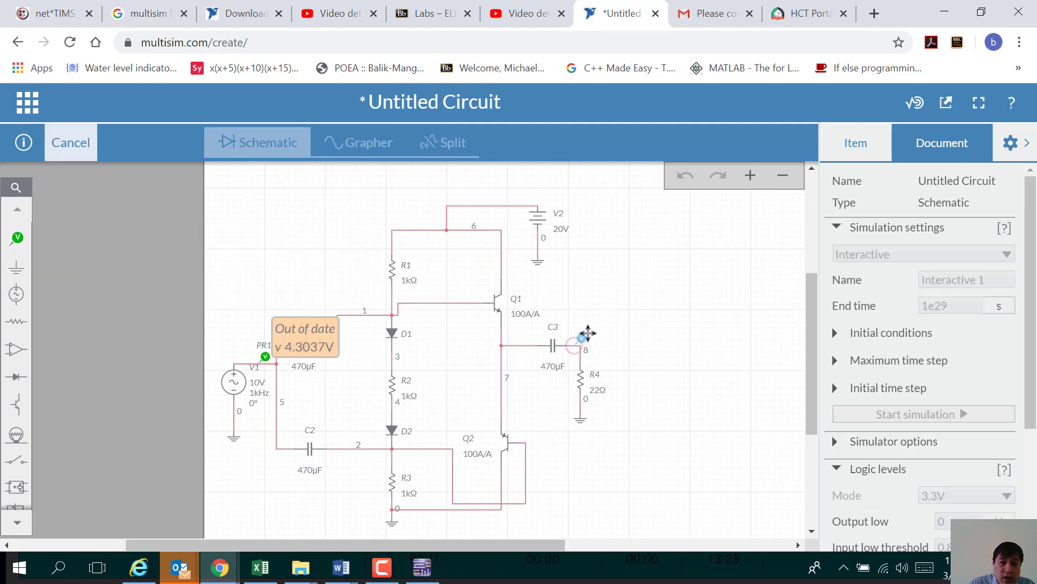
{"action": "left_click", "coordinate": [583, 338]}
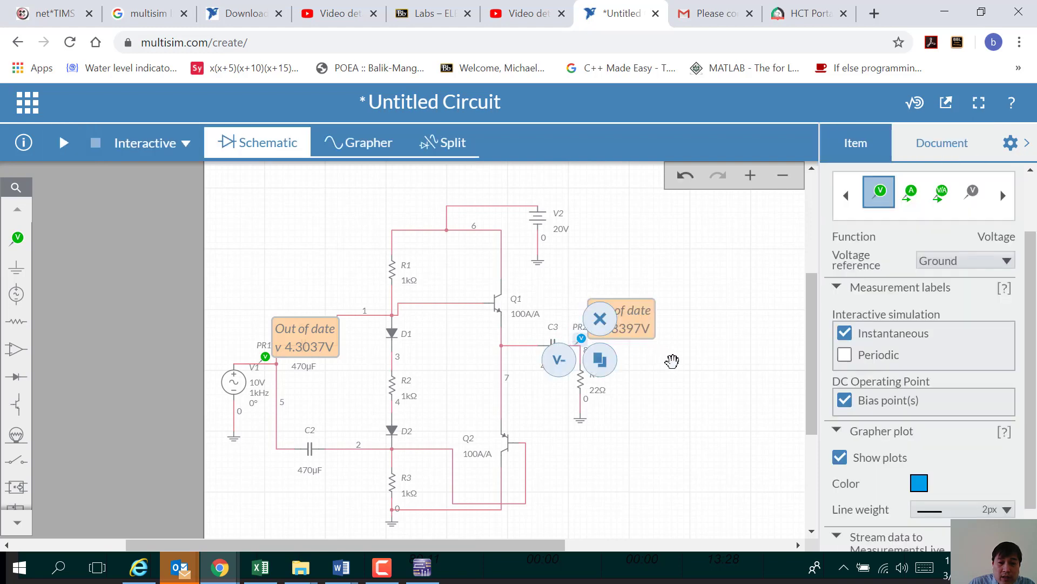
{"action": "left_click", "coordinate": [671, 361]}
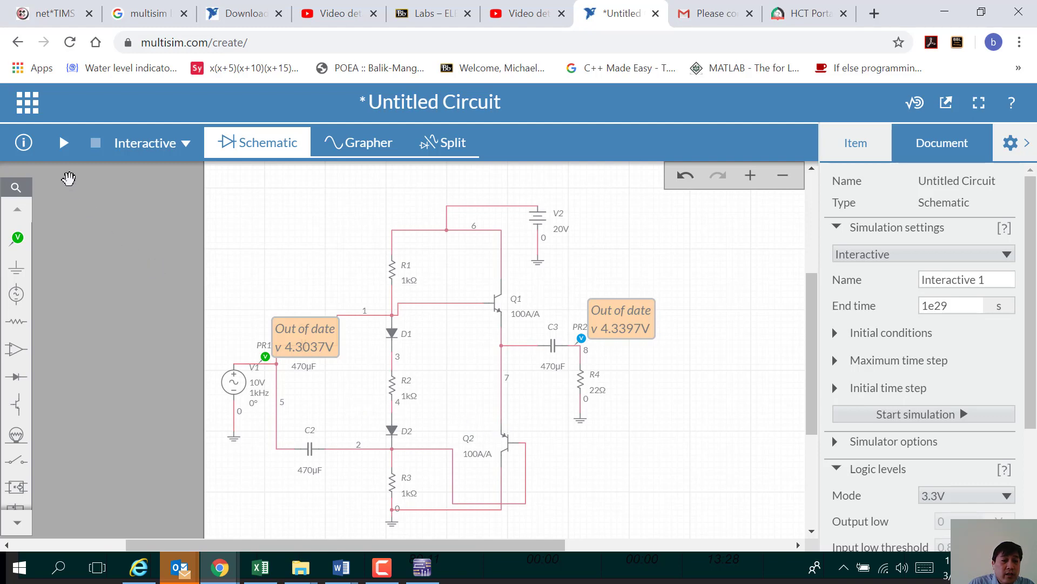
Step: Start the interactive simulation and view PR1 V(5) and PR2 V(8) in the Grapher
{"action": "scroll", "coordinate": [670, 400], "scroll_direction": "down", "scroll_amount": 2}
{"action": "scroll", "coordinate": [667, 401], "scroll_direction": "up", "scroll_amount": 2}
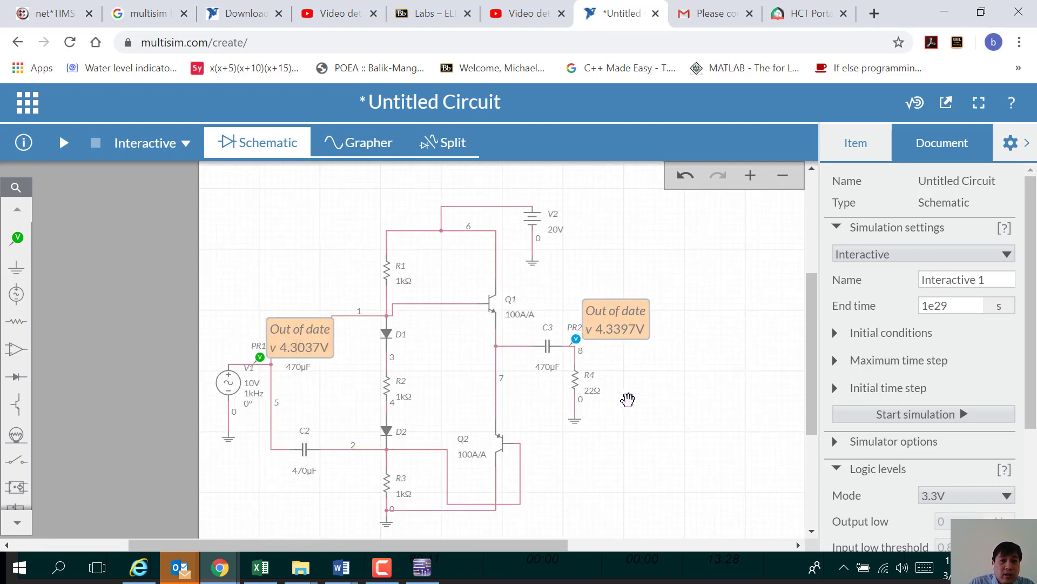
{"action": "scroll", "coordinate": [665, 410], "scroll_direction": "up", "scroll_amount": 2}
{"action": "scroll", "coordinate": [355, 408], "scroll_direction": "down", "scroll_amount": 2}
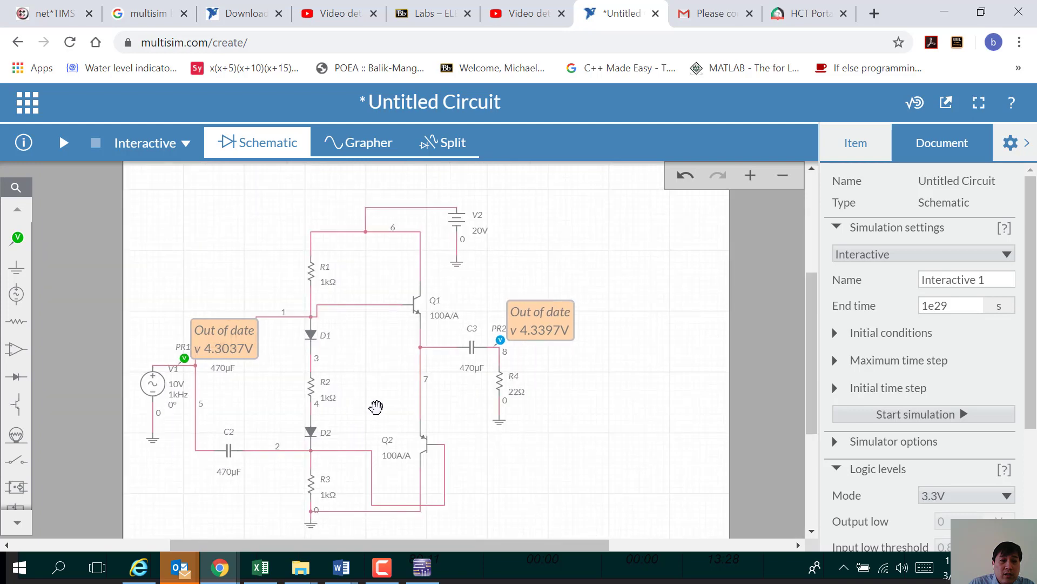
{"action": "left_click", "coordinate": [64, 144]}
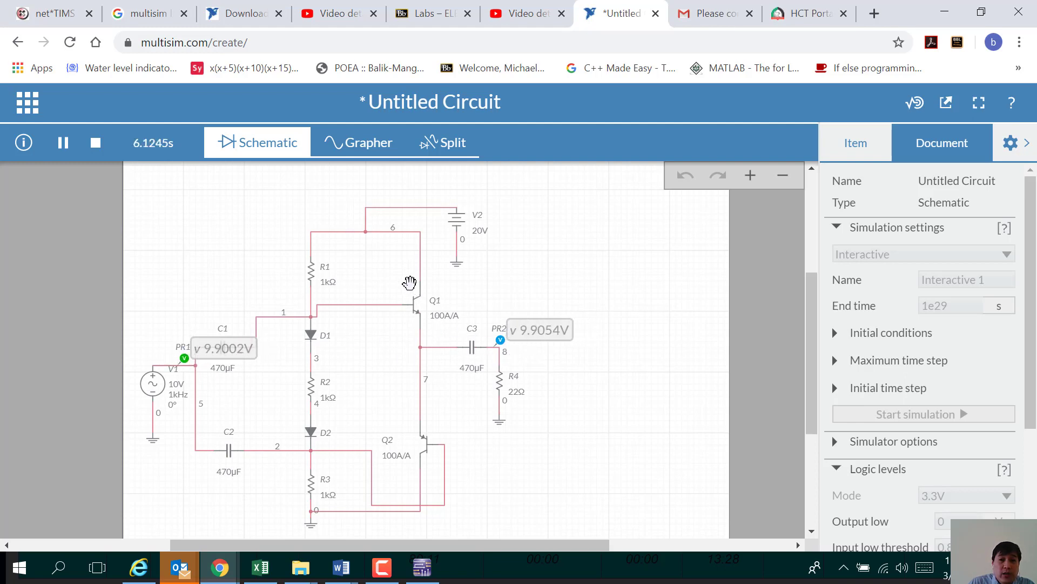
{"action": "left_click", "coordinate": [367, 147]}
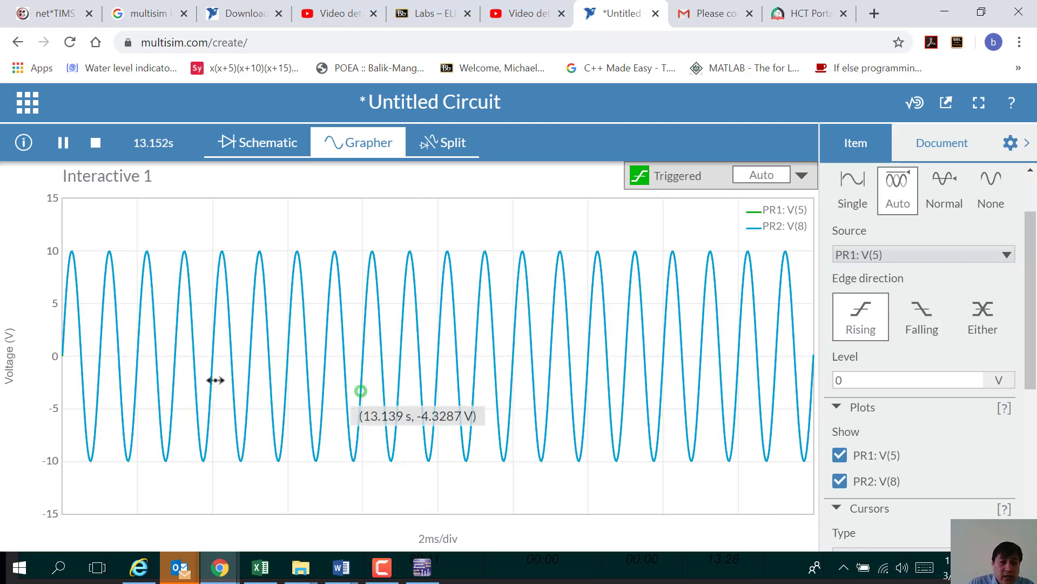
Step: Compare traces by hiding and re-showing PR1 V(5) and PR2 V(8) in turn
{"action": "left_click", "coordinate": [936, 381]}
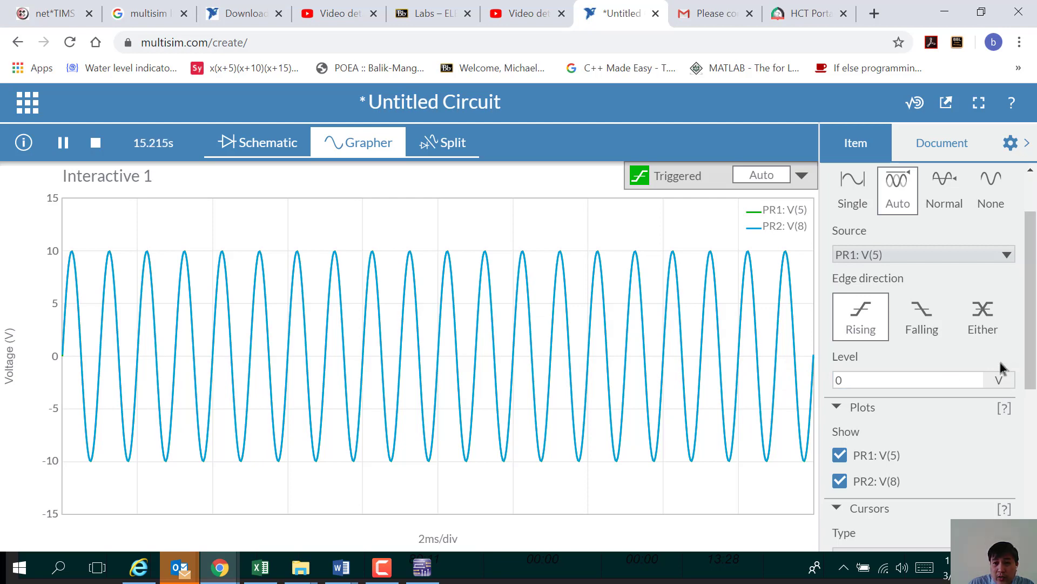
{"action": "left_click_drag", "start_coordinate": [1035, 334], "coordinate": [1035, 360]}
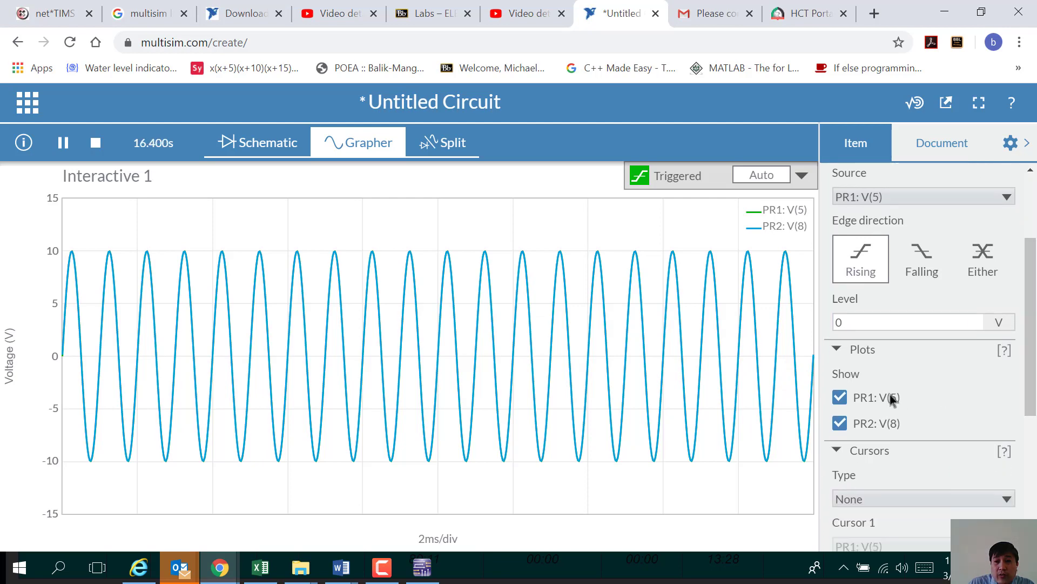
{"action": "left_click", "coordinate": [840, 403]}
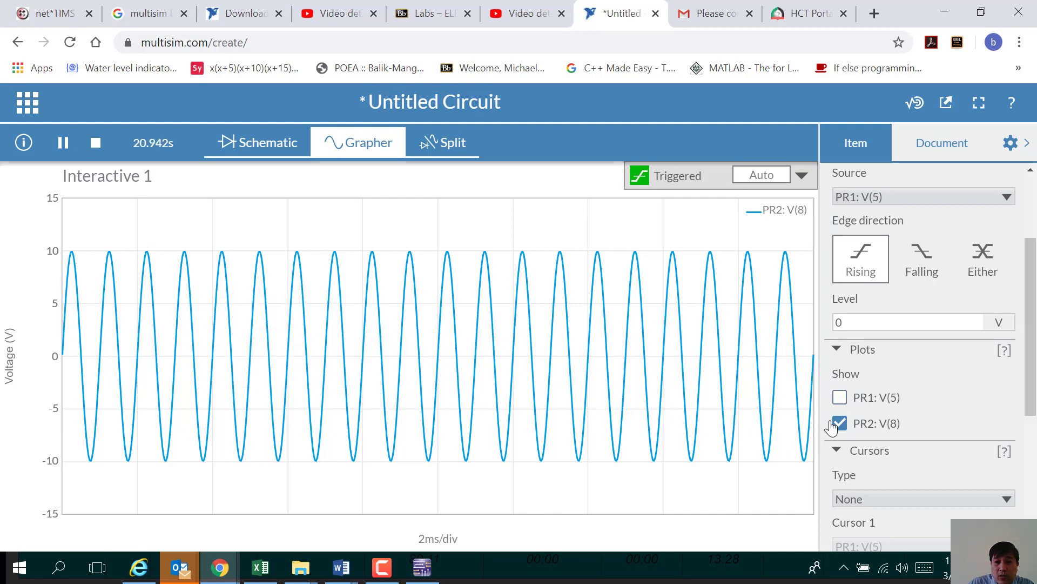
{"action": "left_click", "coordinate": [841, 401]}
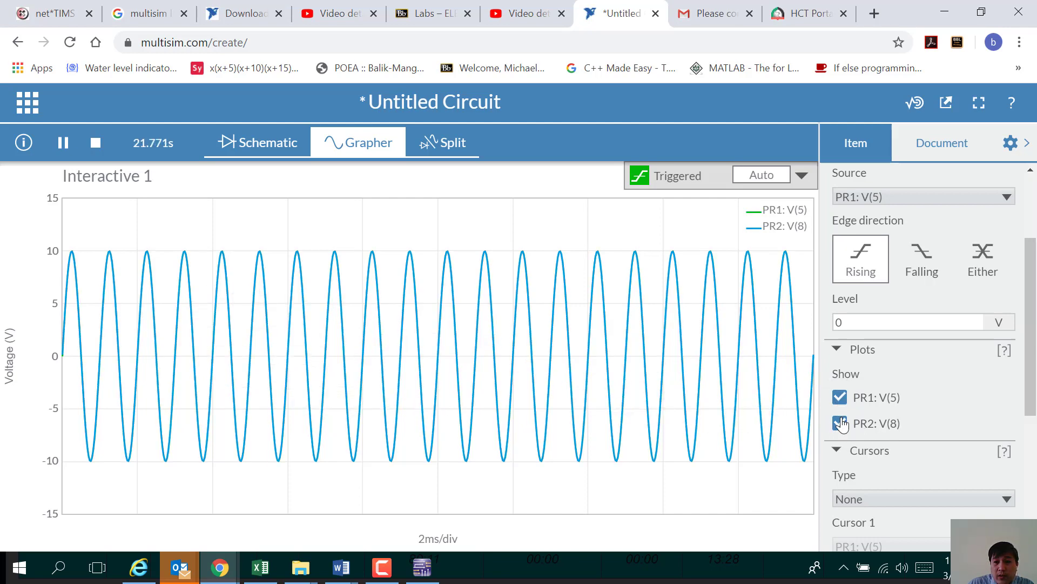
{"action": "left_click", "coordinate": [840, 424]}
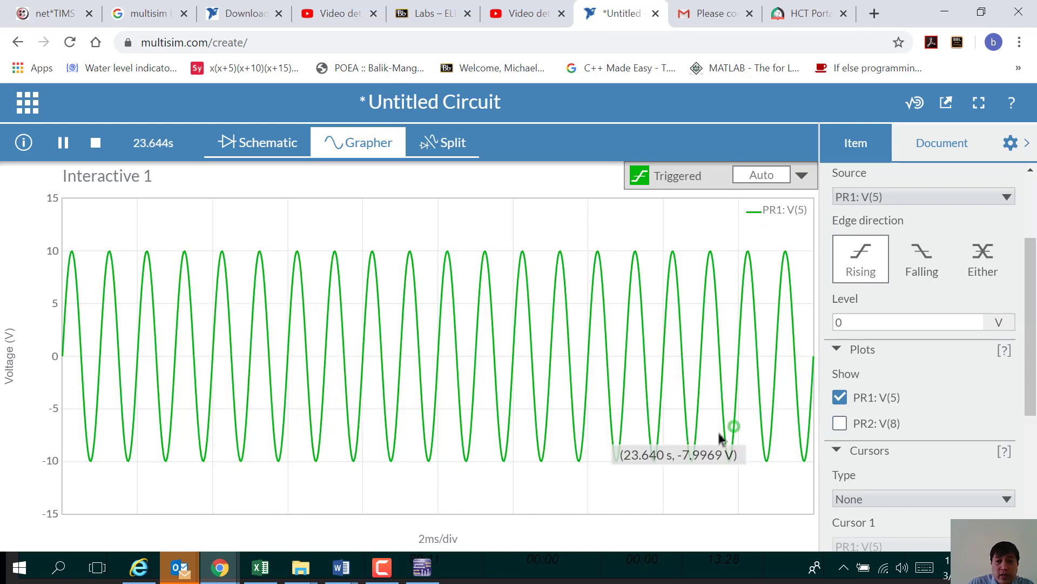
{"action": "left_click", "coordinate": [840, 425]}
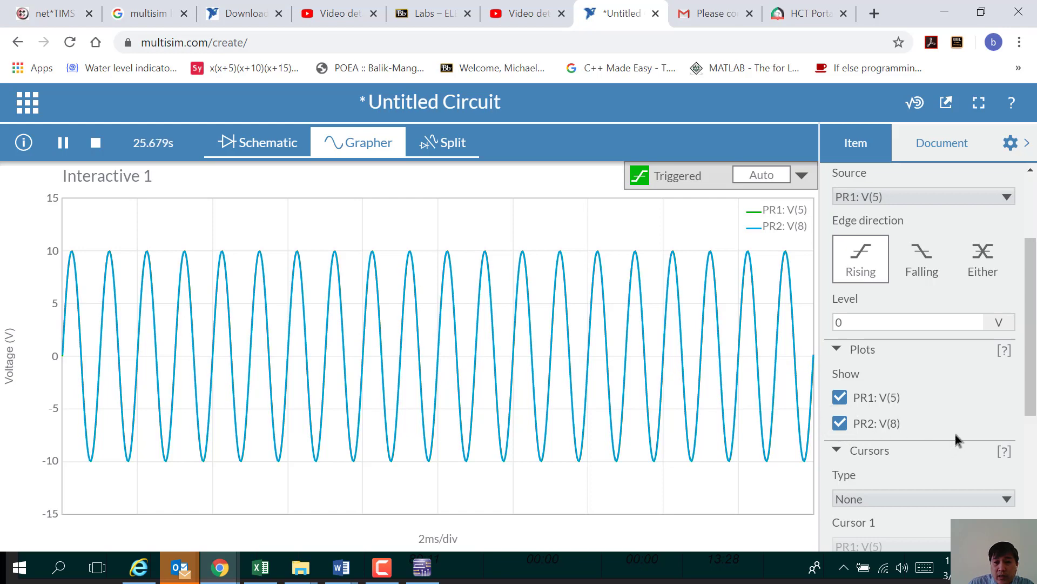
Step: Set the graph's Time/Div to 1ms/div
{"action": "scroll", "coordinate": [953, 365], "scroll_direction": "down", "scroll_amount": 5}
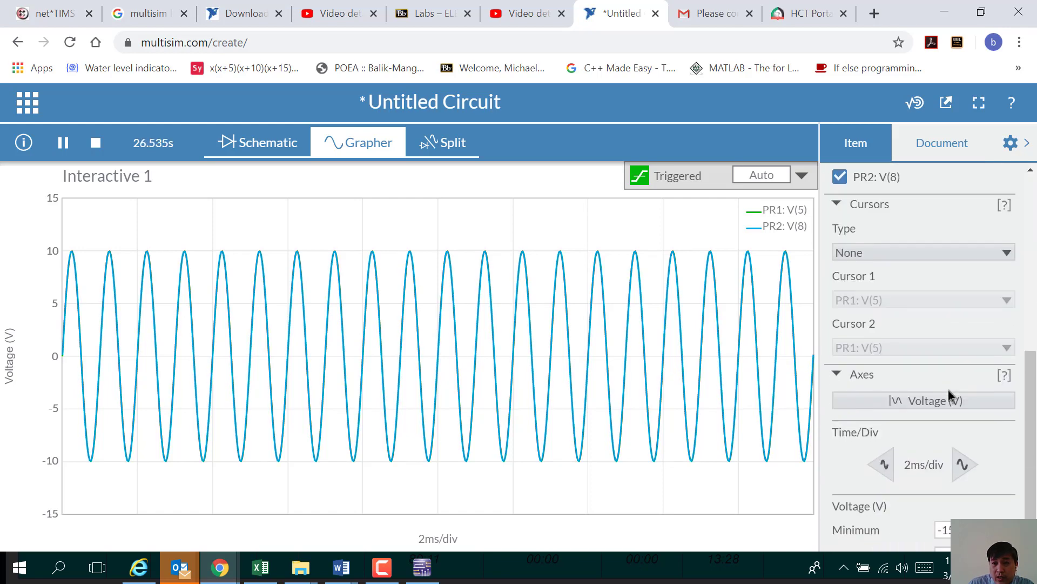
{"action": "left_click", "coordinate": [962, 453]}
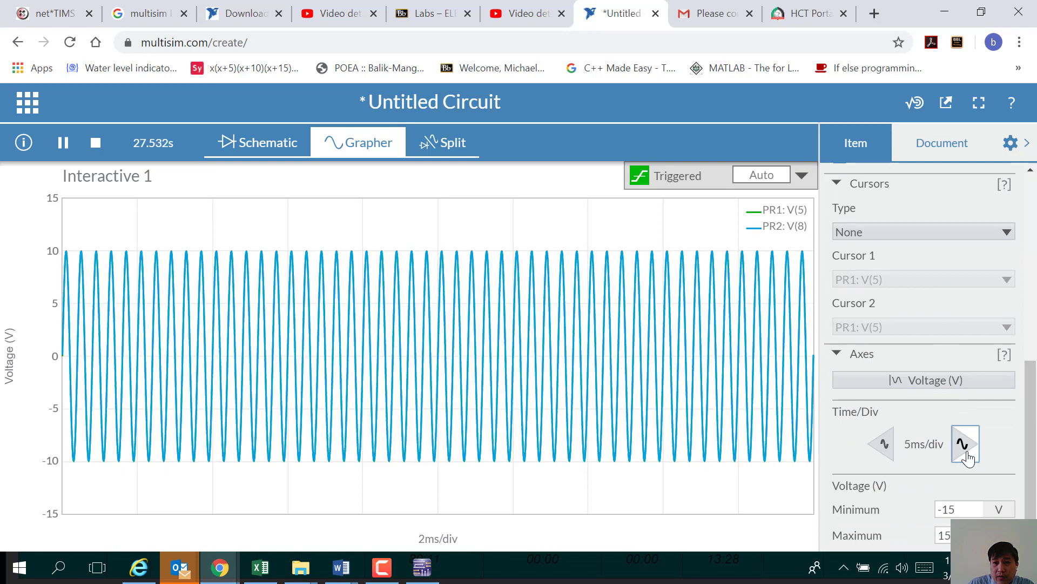
{"action": "left_click", "coordinate": [963, 452]}
{"action": "left_click", "coordinate": [886, 449]}
{"action": "left_click", "coordinate": [886, 449]}
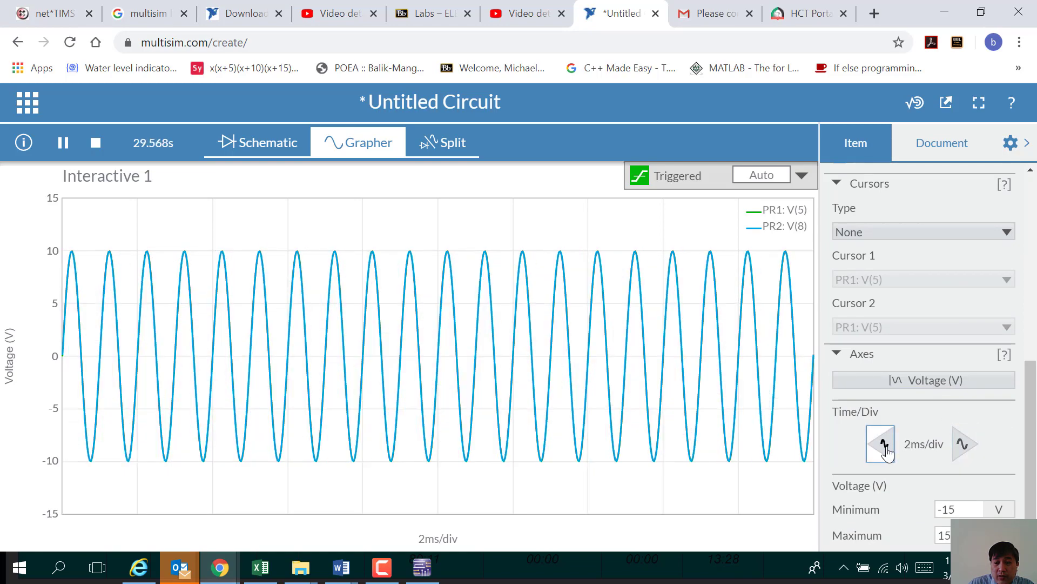
{"action": "left_click", "coordinate": [886, 450]}
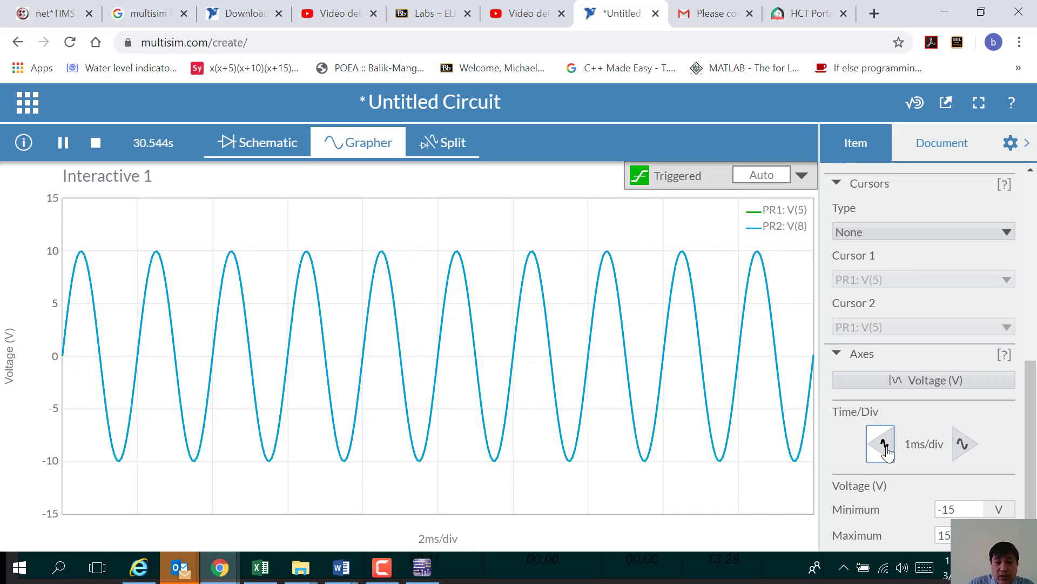
Step: Leave only the output PR2 V(8) trace visible and return to the schematic
{"action": "scroll", "coordinate": [913, 422], "scroll_direction": "up", "scroll_amount": 3}
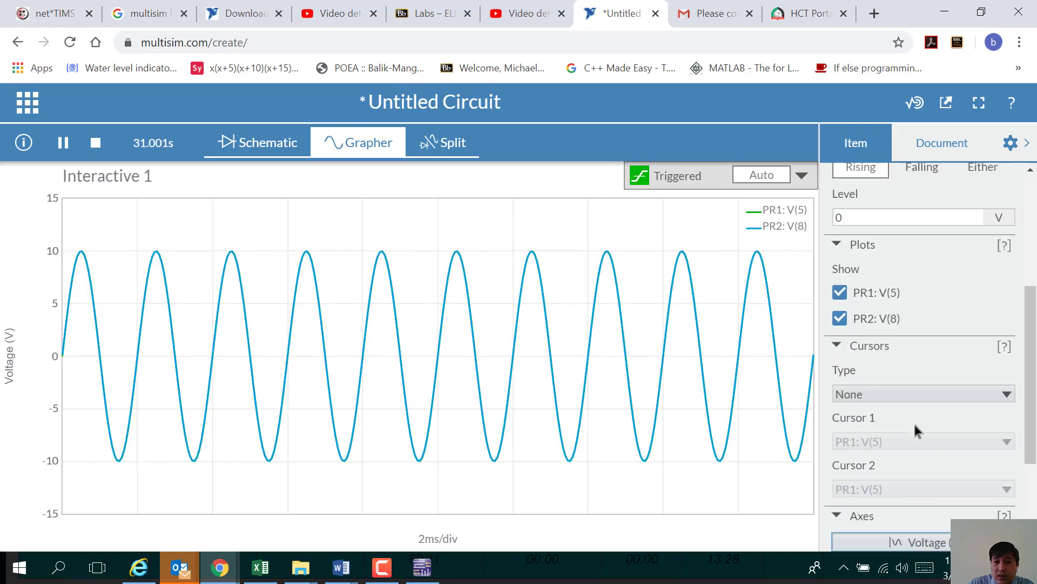
{"action": "left_click", "coordinate": [842, 320]}
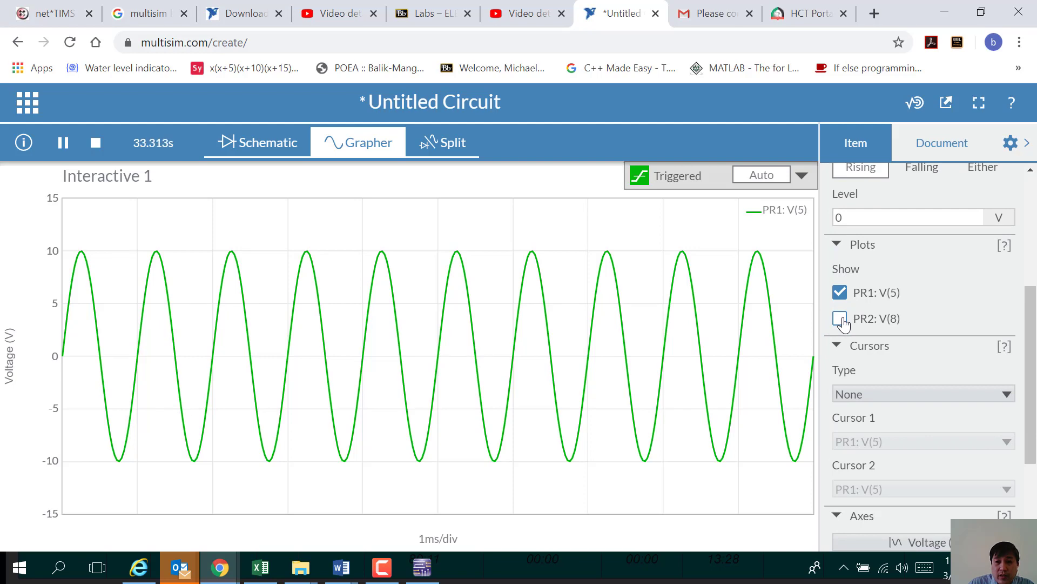
{"action": "left_click", "coordinate": [840, 294]}
{"action": "left_click", "coordinate": [841, 320]}
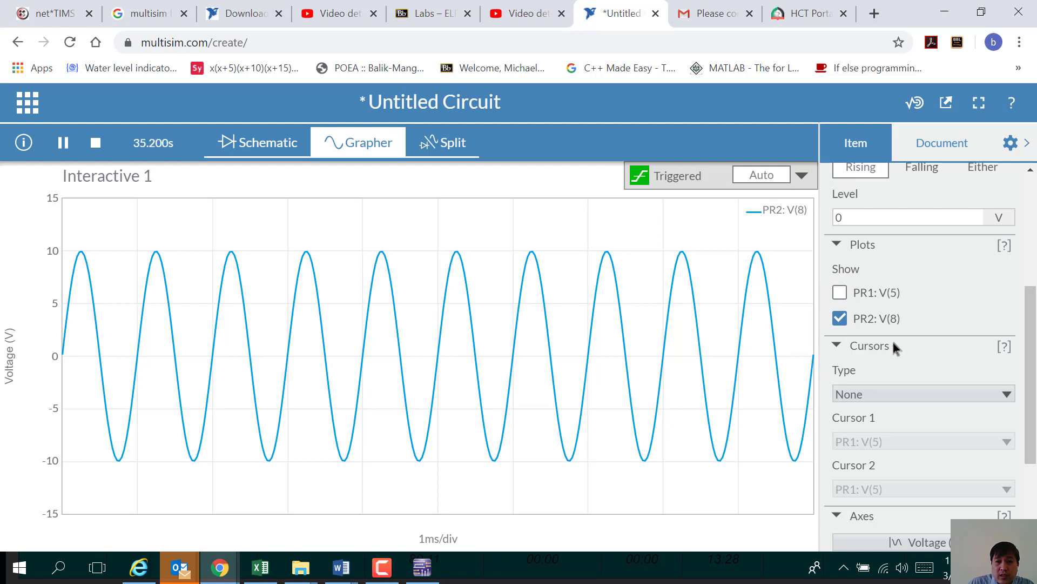
{"action": "left_click", "coordinate": [256, 143]}
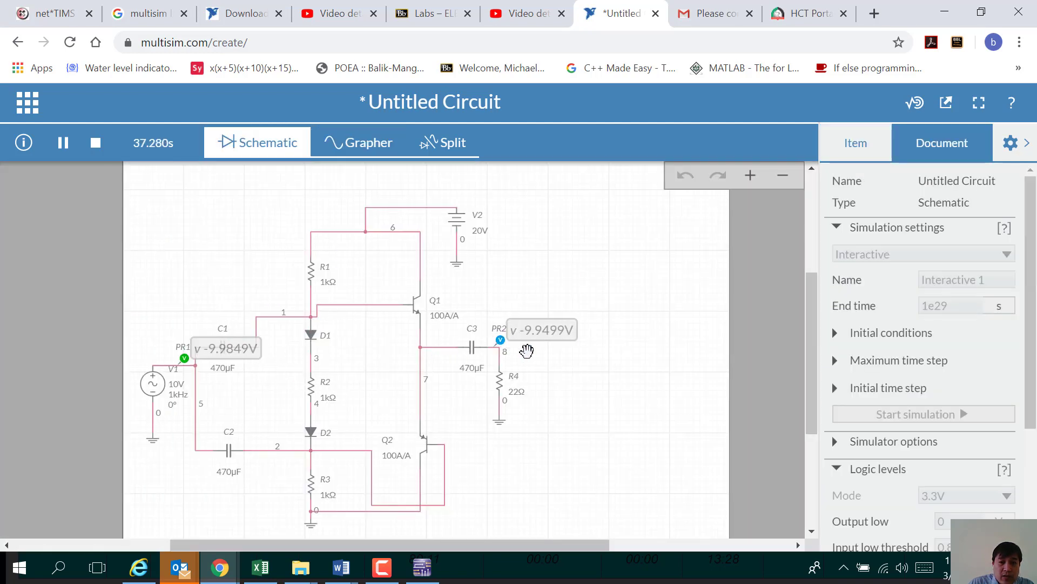
Step: Switch to Split view, adjust the schematic pane, and select the graph to show its settings
{"action": "left_click", "coordinate": [446, 145]}
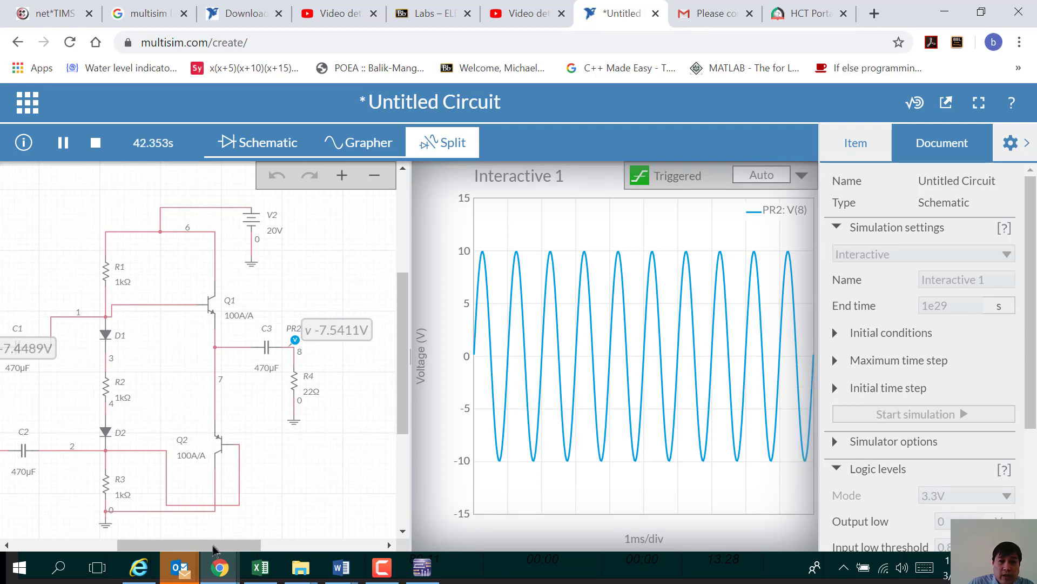
{"action": "left_click", "coordinate": [389, 545]}
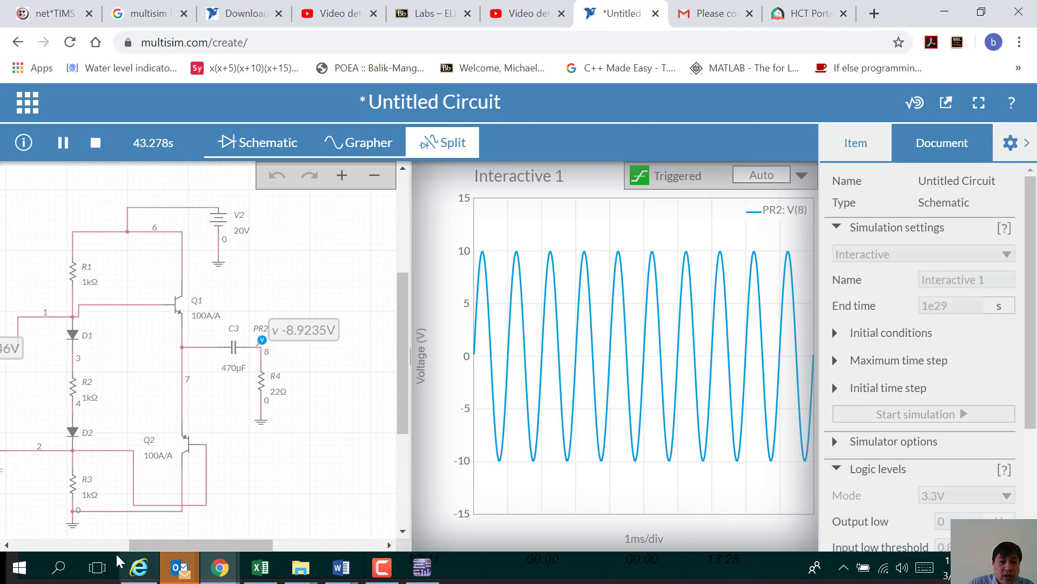
{"action": "left_click", "coordinate": [7, 545]}
{"action": "left_click", "coordinate": [6, 545]}
{"action": "left_click", "coordinate": [6, 545]}
{"action": "left_click", "coordinate": [6, 545]}
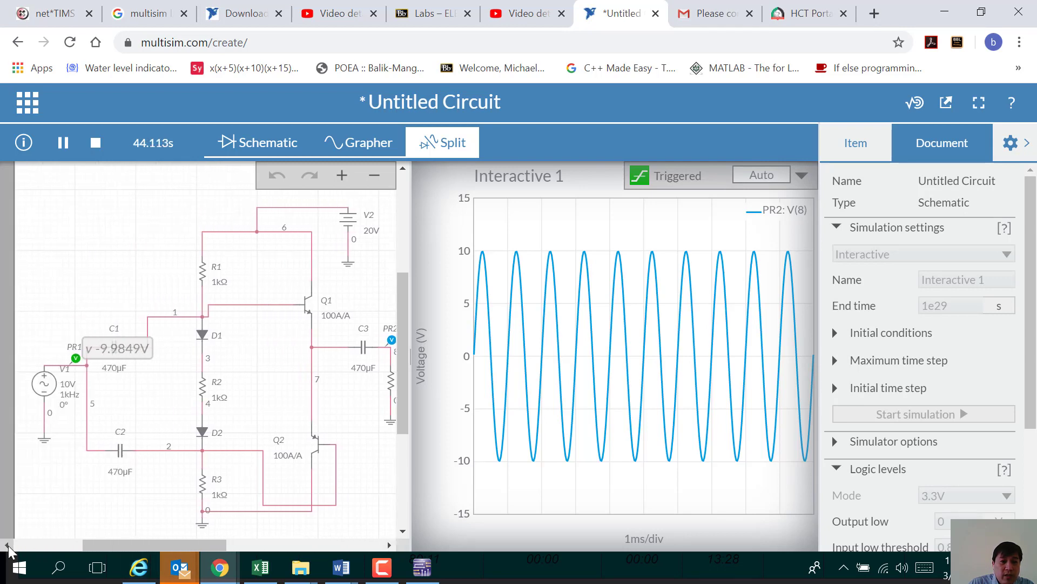
{"action": "left_click", "coordinate": [389, 545]}
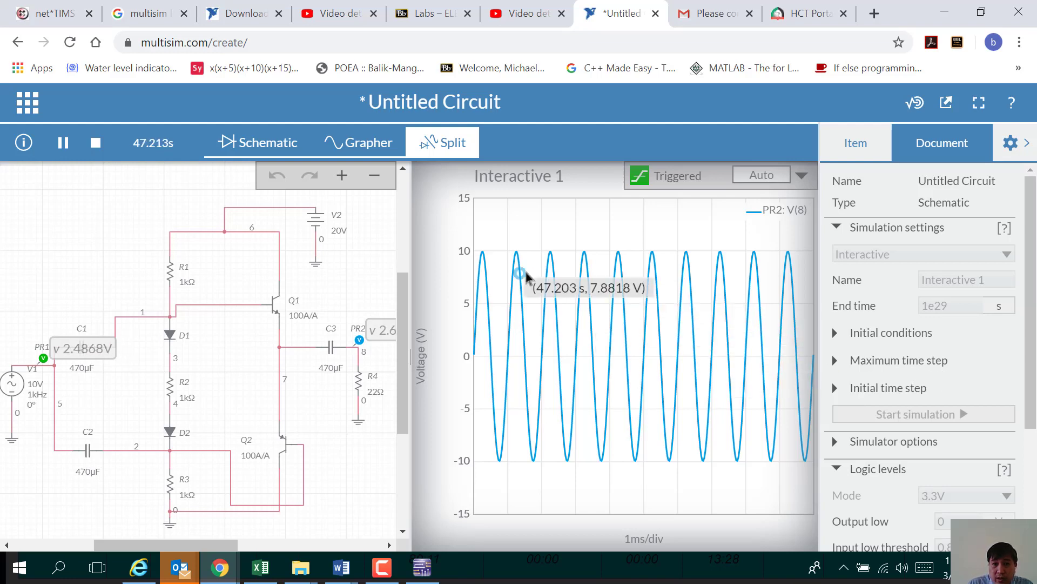
{"action": "scroll", "coordinate": [952, 378], "scroll_direction": "down", "scroll_amount": 5}
{"action": "scroll", "coordinate": [954, 389], "scroll_direction": "up", "scroll_amount": 5}
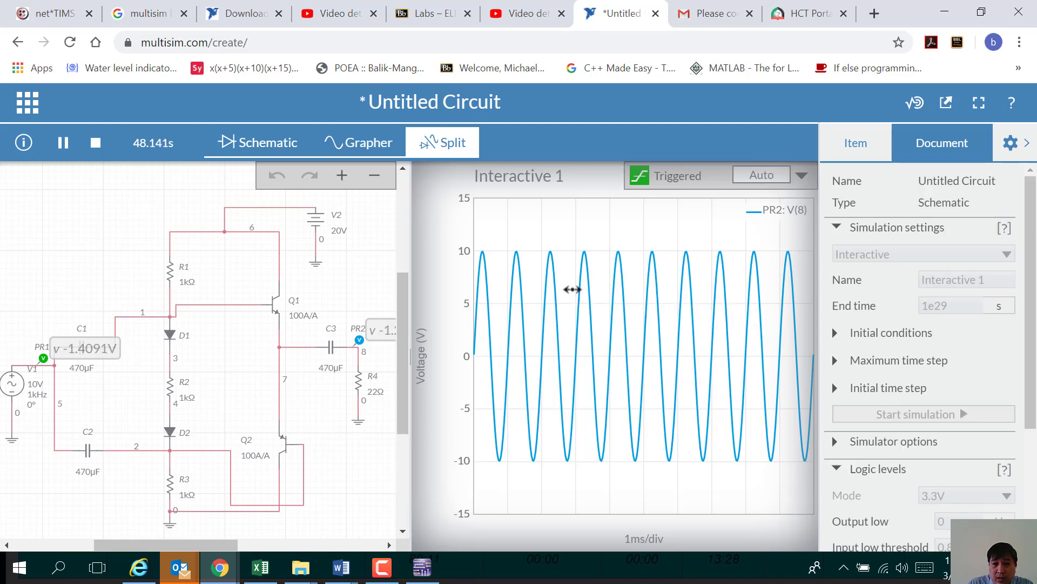
{"action": "left_click", "coordinate": [572, 289]}
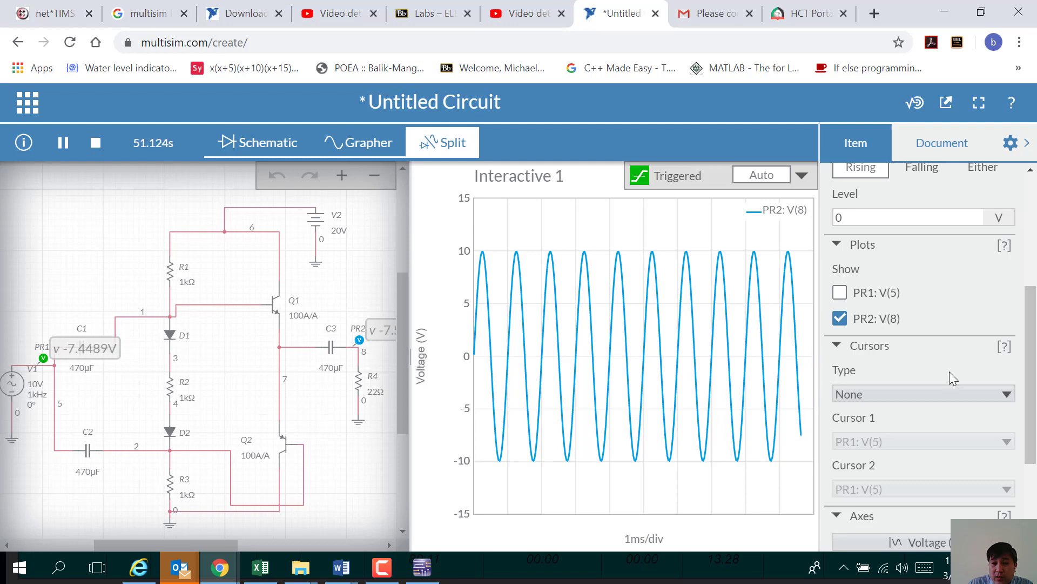
Step: Leave cursors off, view PR1 V(5)'s ±10V sine alone, then restore only PR2 V(8)
{"action": "left_click", "coordinate": [992, 398]}
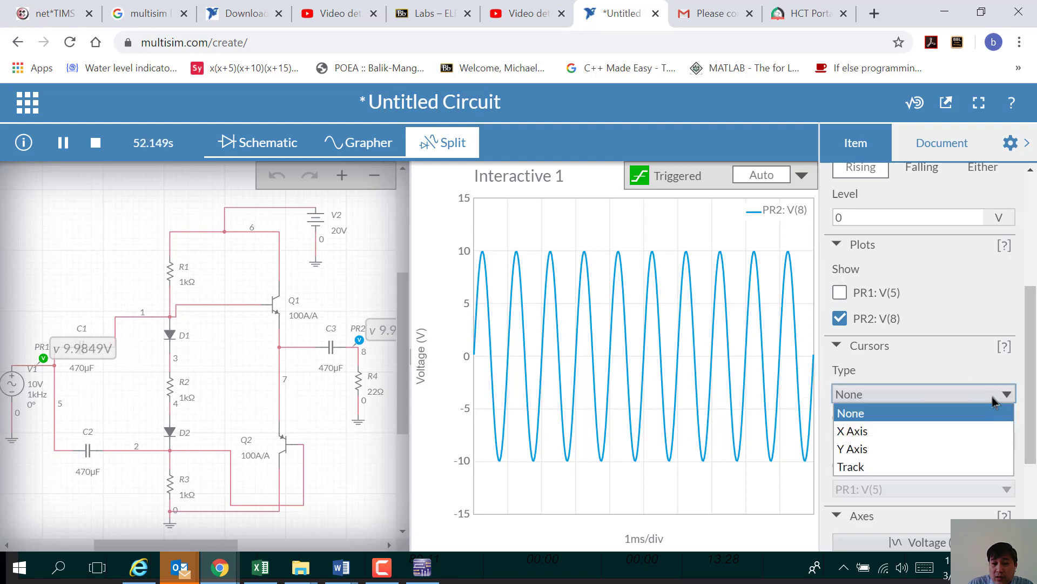
{"action": "left_click", "coordinate": [993, 397]}
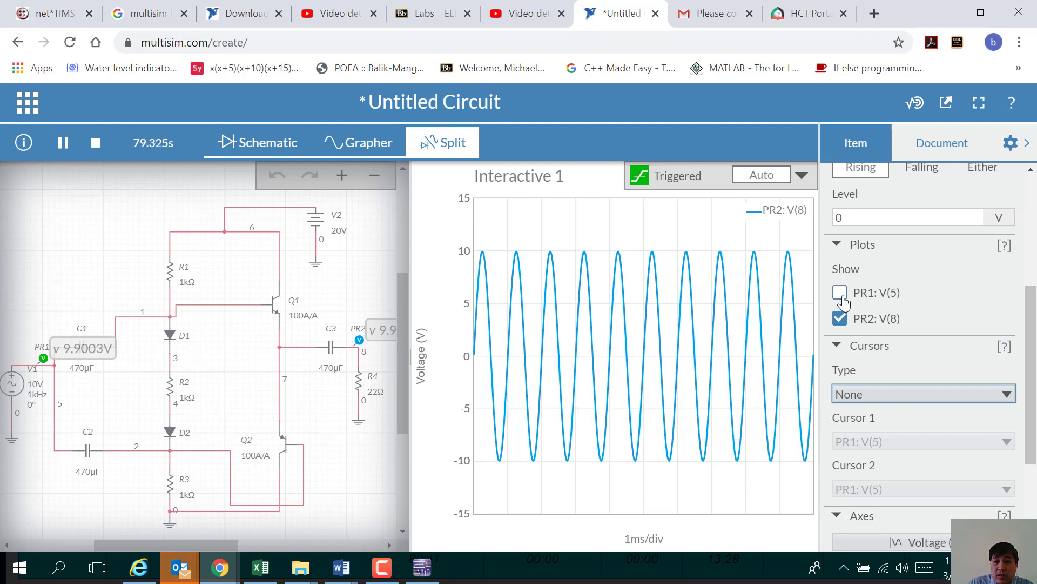
{"action": "left_click", "coordinate": [841, 319]}
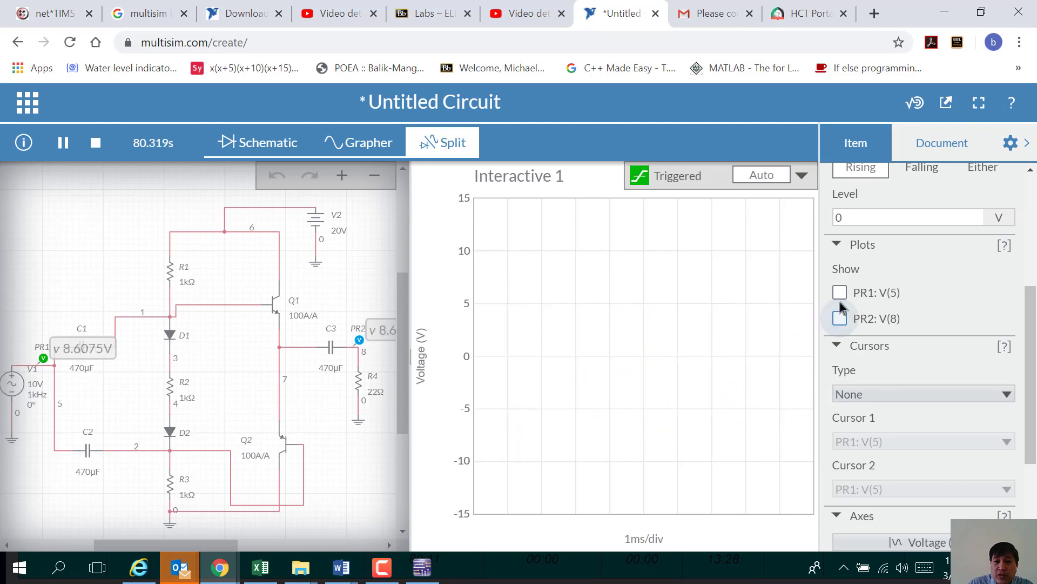
{"action": "left_click", "coordinate": [839, 295]}
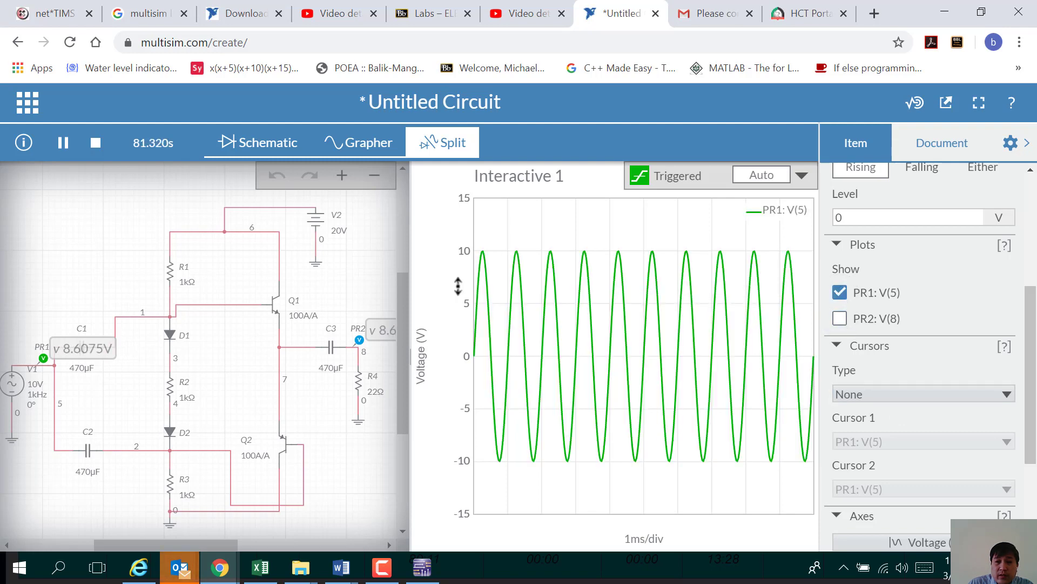
{"action": "mouse_move", "coordinate": [481, 260]}
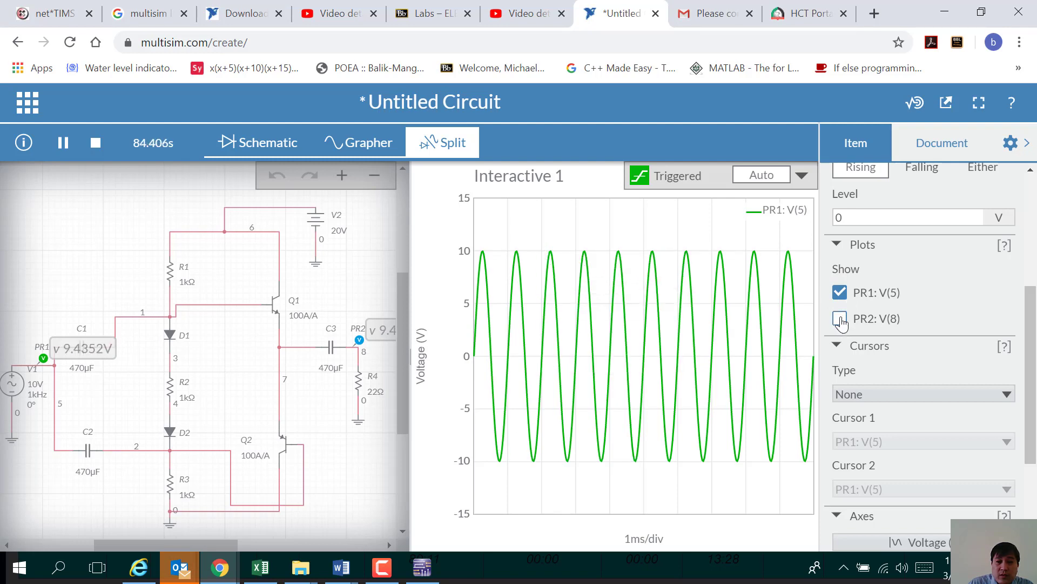
{"action": "left_click", "coordinate": [839, 296]}
{"action": "left_click", "coordinate": [840, 319]}
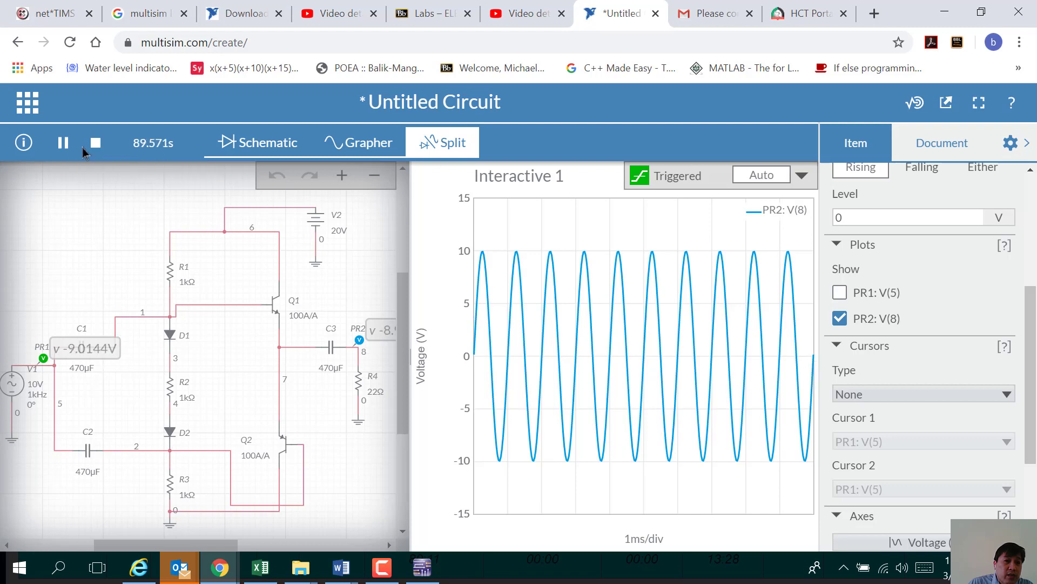
Step: Pause the simulation, set V1's VA to 5V, and run it again
{"action": "left_click", "coordinate": [63, 143]}
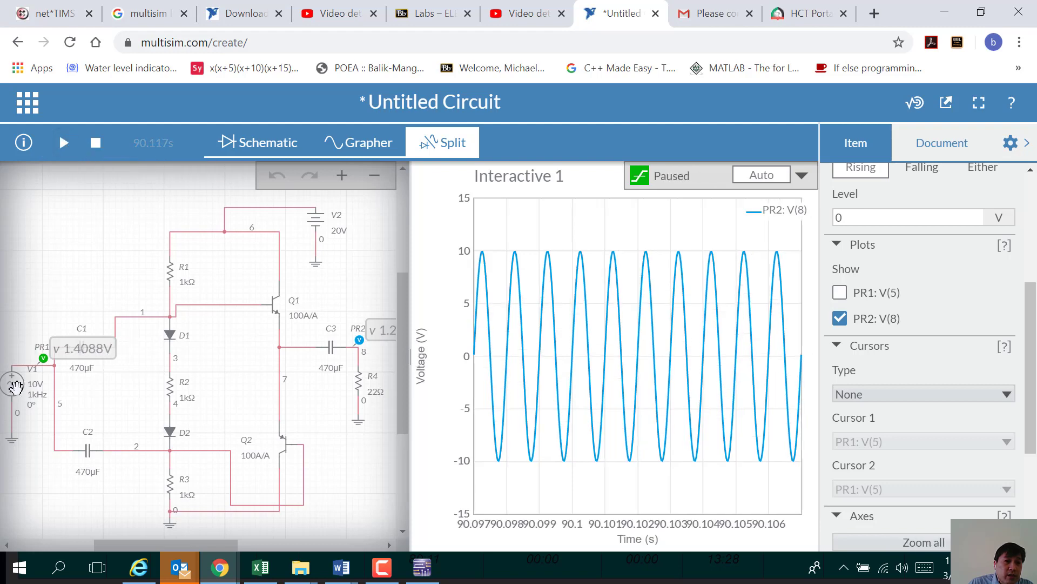
{"action": "left_click", "coordinate": [15, 385]}
{"action": "double_click", "coordinate": [959, 257]}
{"action": "type", "text": "5"}
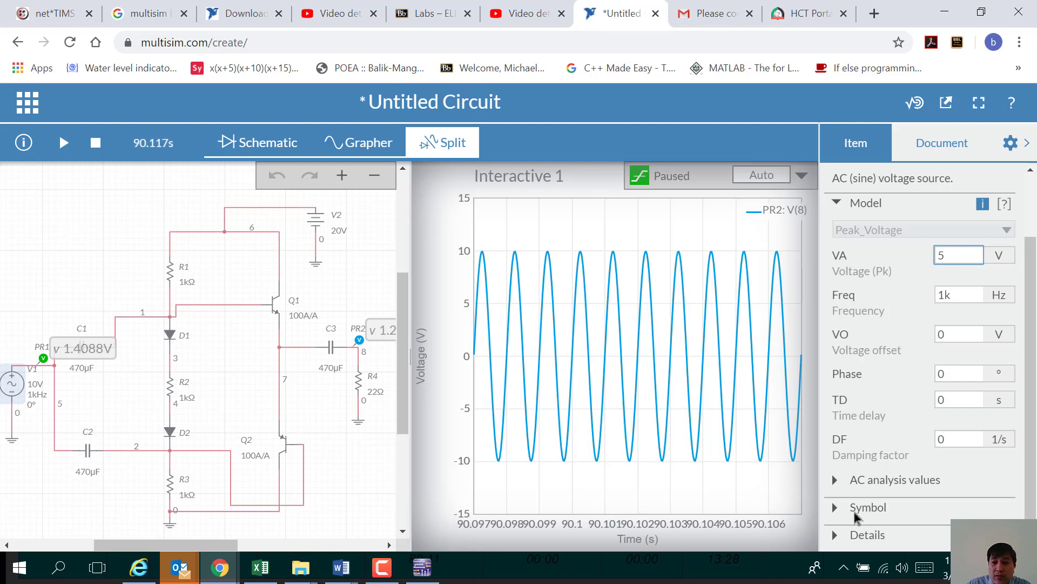
{"action": "left_click", "coordinate": [836, 481]}
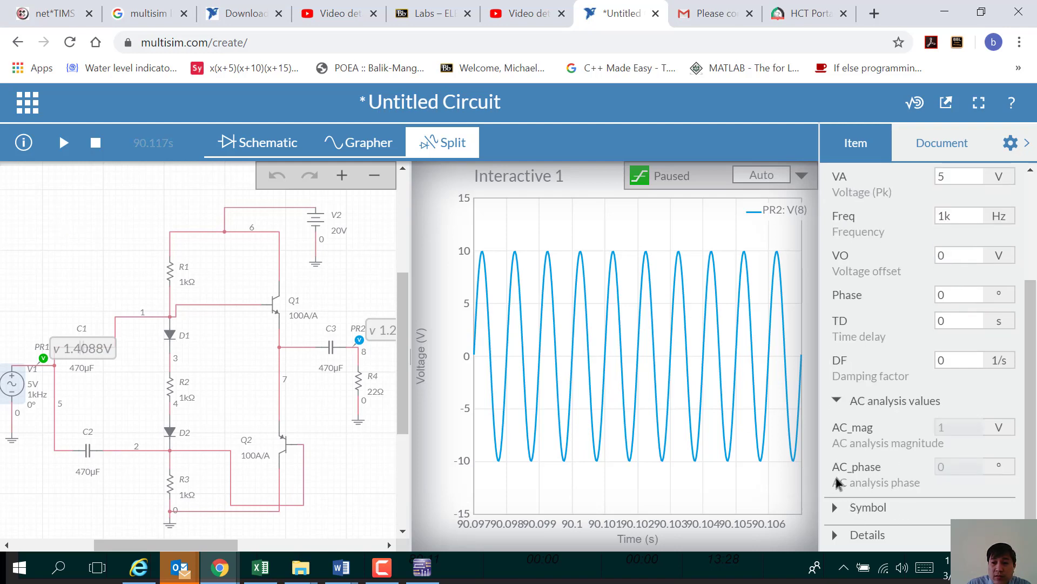
{"action": "left_click", "coordinate": [836, 407]}
{"action": "left_click", "coordinate": [58, 209]}
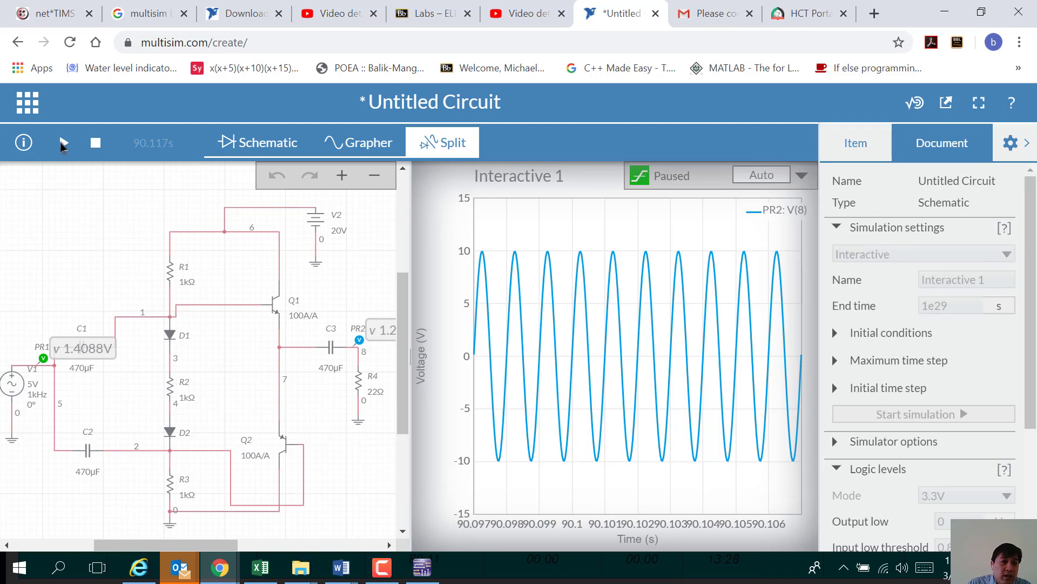
{"action": "left_click", "coordinate": [64, 144]}
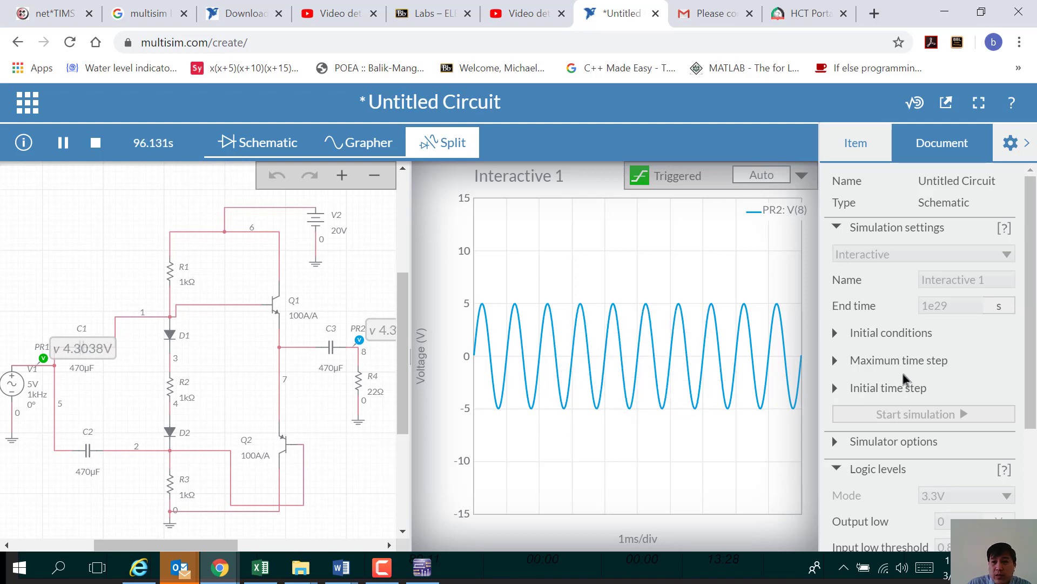
Step: Select the grapher and plot both the input PR1: V(5) and output PR2: V(8) traces
{"action": "scroll", "coordinate": [926, 374], "scroll_direction": "down", "scroll_amount": 3}
{"action": "scroll", "coordinate": [926, 376], "scroll_direction": "up", "scroll_amount": 3}
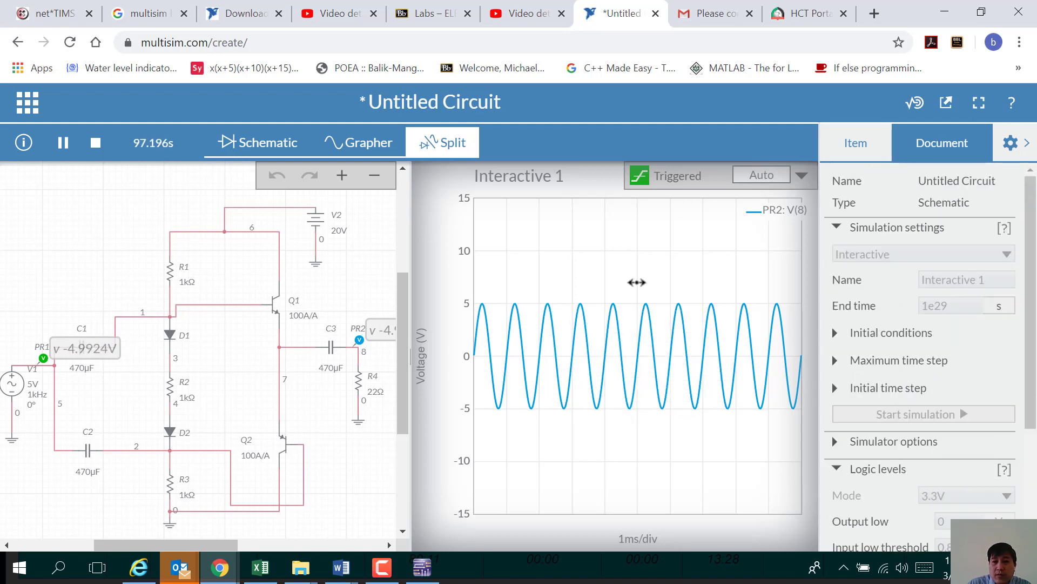
{"action": "left_click", "coordinate": [609, 263]}
{"action": "left_click", "coordinate": [841, 457]}
{"action": "left_click", "coordinate": [854, 480]}
{"action": "left_click", "coordinate": [840, 483]}
Step: Autoscale the voltage axis to span −6 to 6 V so the ±5 V sines fit
{"action": "scroll", "coordinate": [919, 455], "scroll_direction": "down", "scroll_amount": 5}
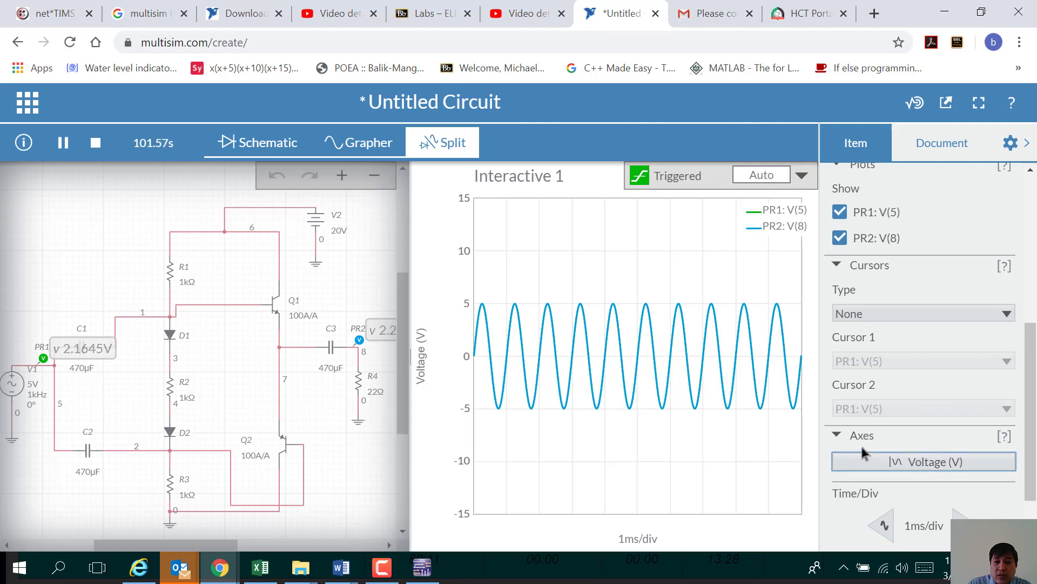
{"action": "scroll", "coordinate": [907, 476], "scroll_direction": "down", "scroll_amount": 2}
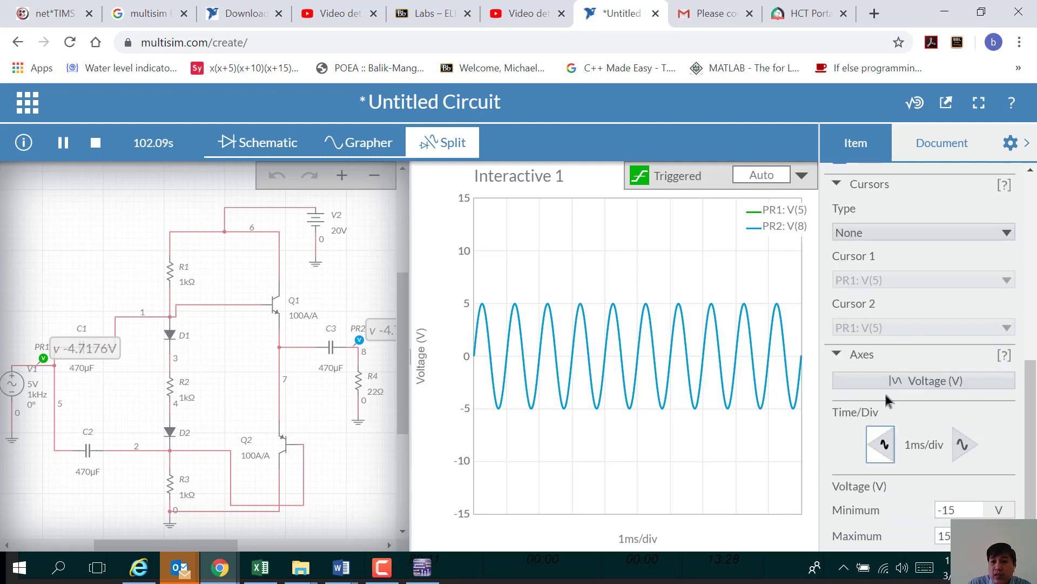
{"action": "left_click", "coordinate": [925, 387]}
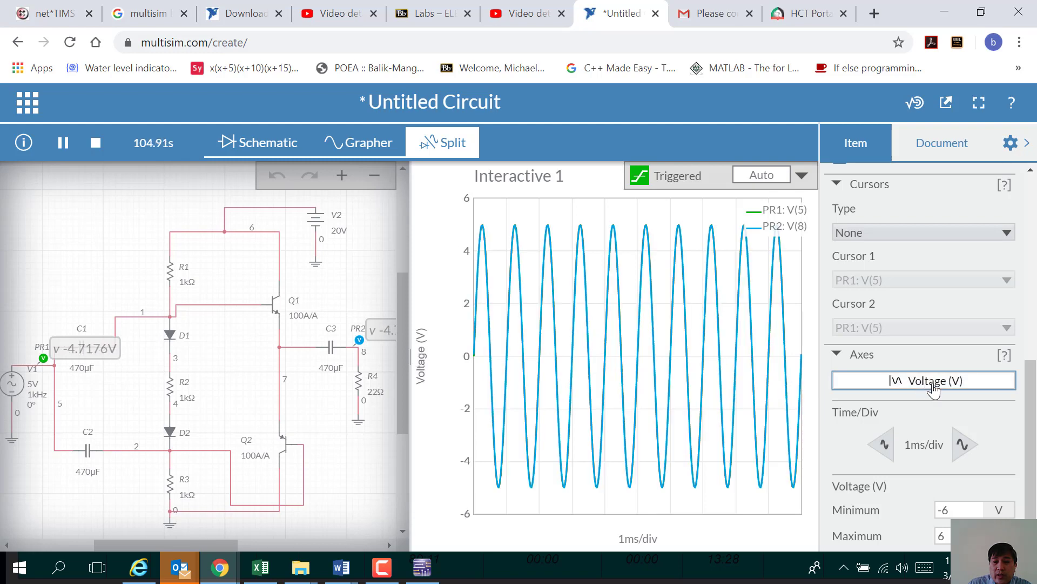
{"action": "left_click", "coordinate": [1003, 356]}
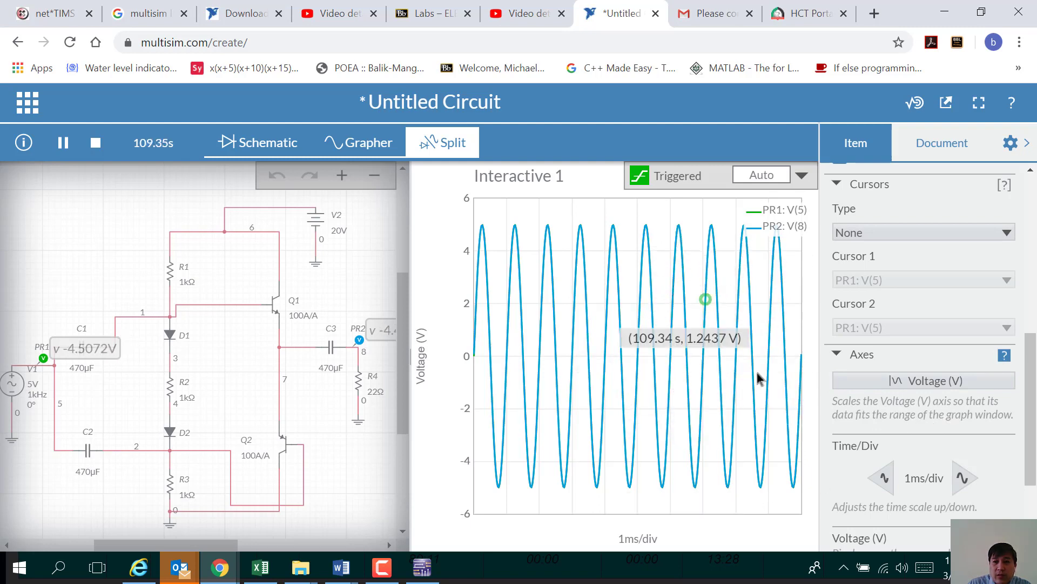
{"action": "left_click", "coordinate": [902, 384]}
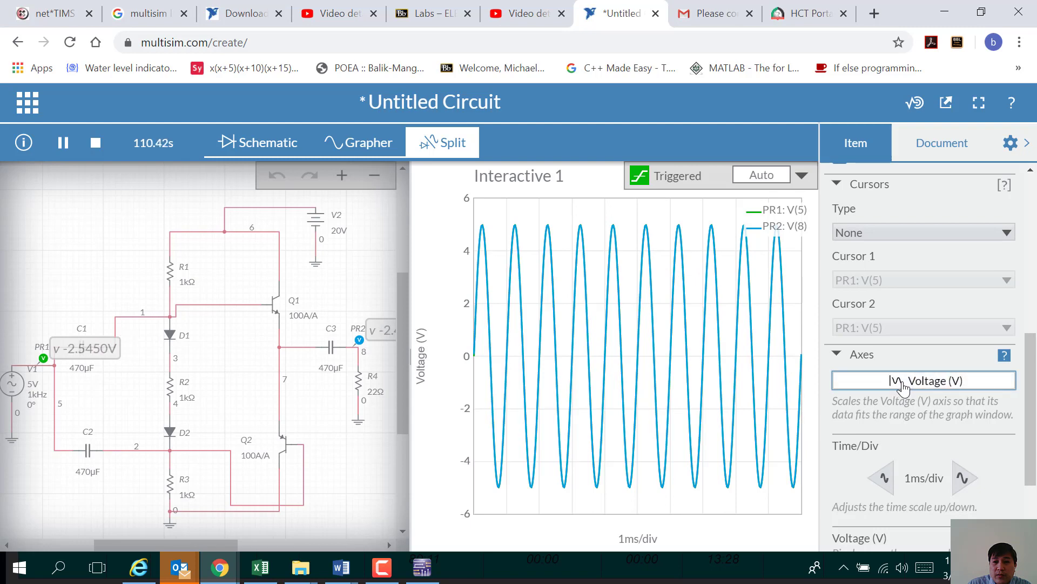
{"action": "scroll", "coordinate": [913, 372], "scroll_direction": "up", "scroll_amount": 5}
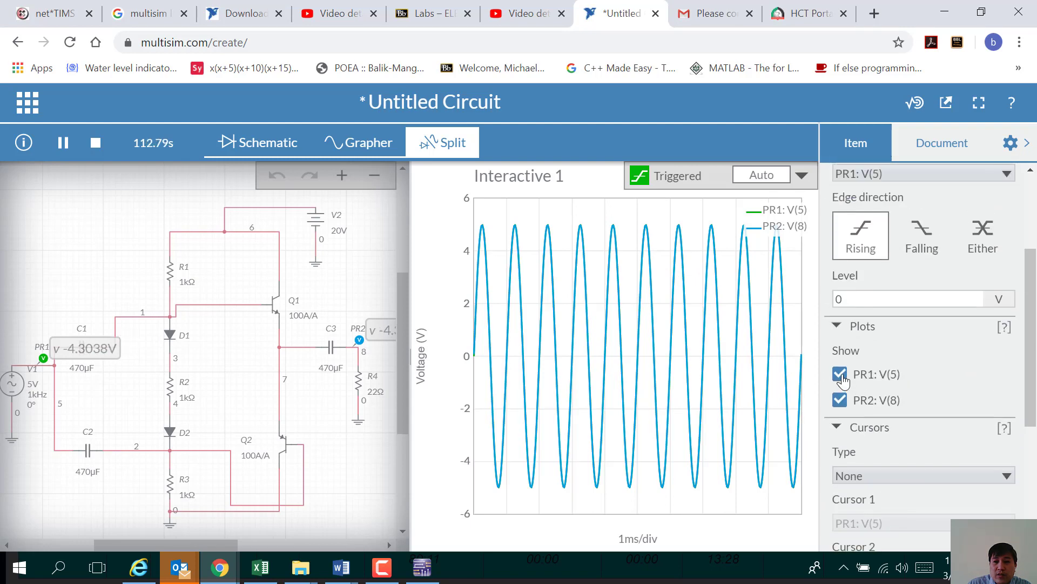
Step: Uncheck PR1: V(5) under Plots, leaving only the output V(8) ±5 V sine
{"action": "scroll", "coordinate": [917, 400], "scroll_direction": "down", "scroll_amount": 5}
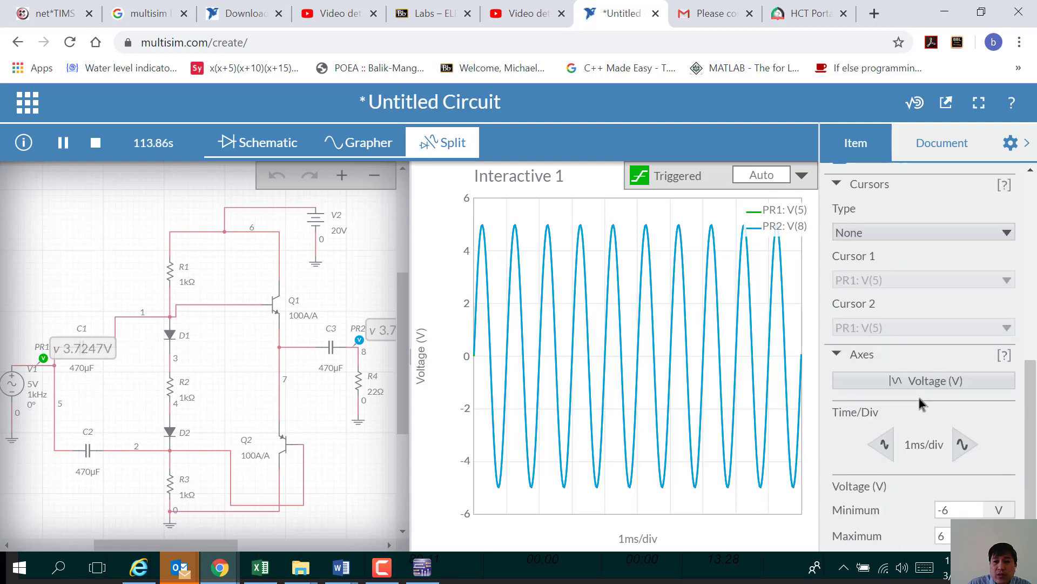
{"action": "scroll", "coordinate": [920, 404], "scroll_direction": "up", "scroll_amount": 5}
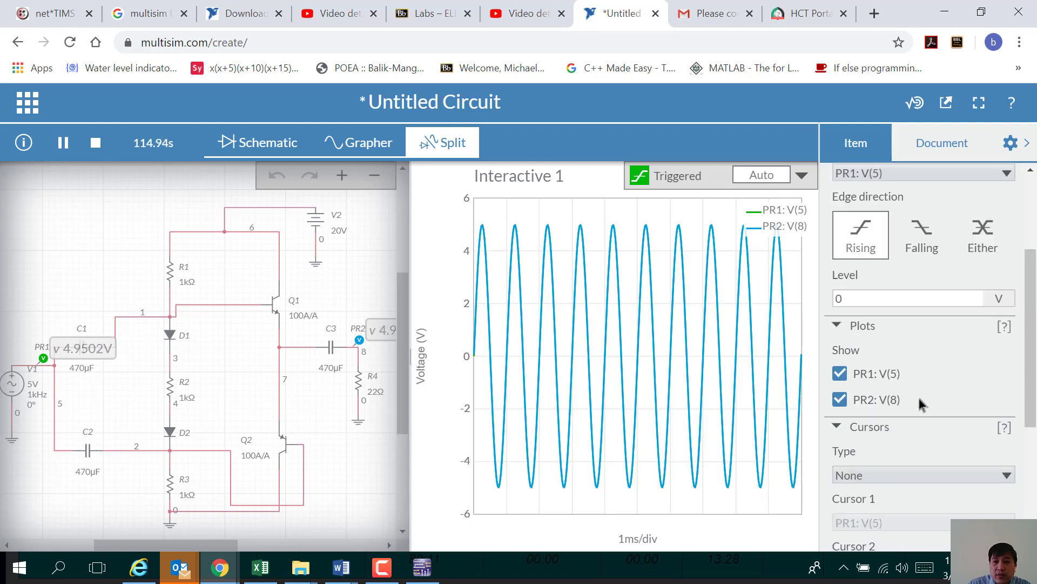
{"action": "scroll", "coordinate": [923, 404], "scroll_direction": "up", "scroll_amount": 3}
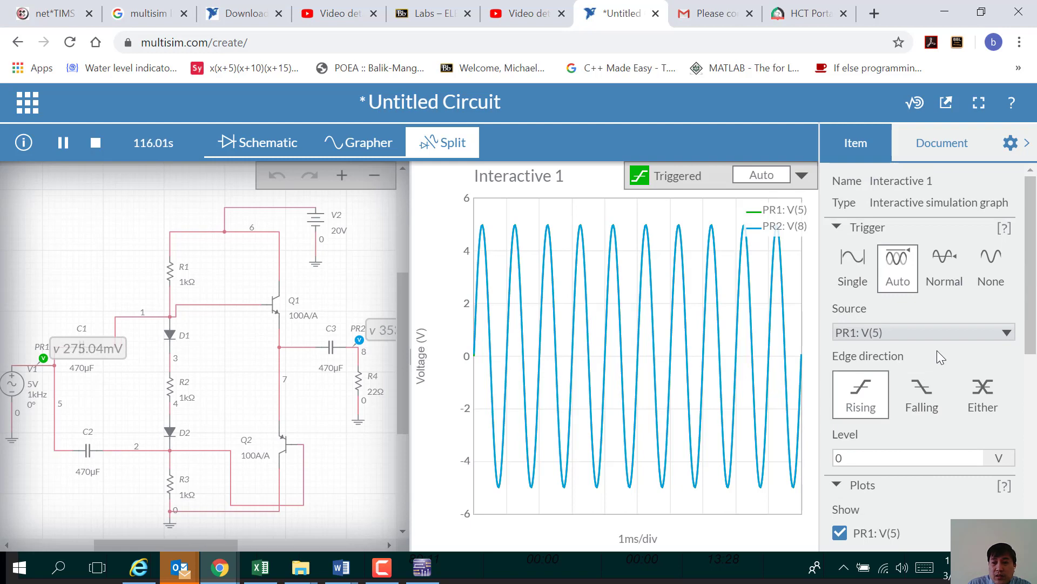
{"action": "scroll", "coordinate": [947, 351], "scroll_direction": "down", "scroll_amount": 3}
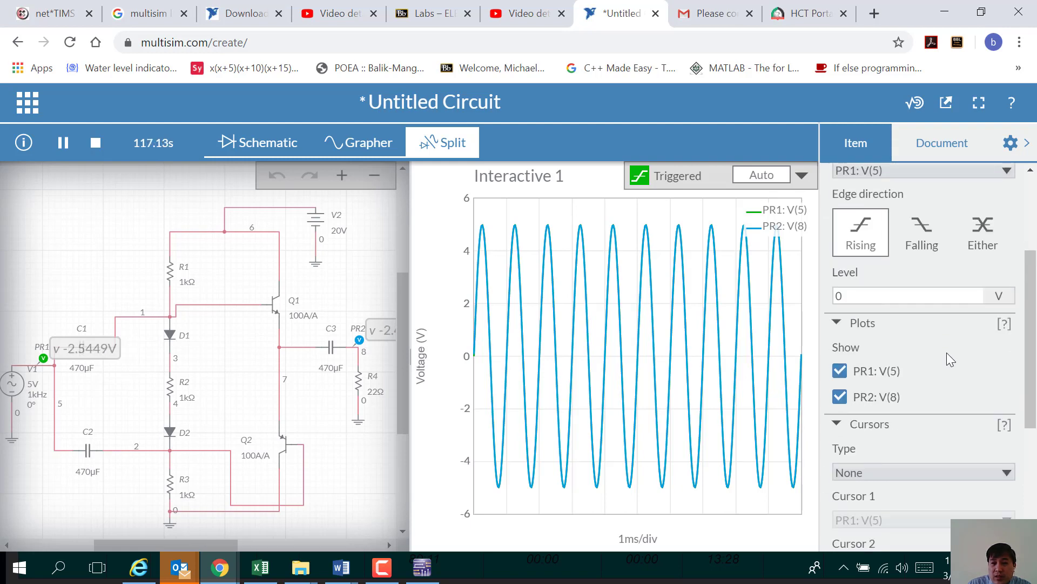
{"action": "scroll", "coordinate": [948, 352], "scroll_direction": "up", "scroll_amount": 3}
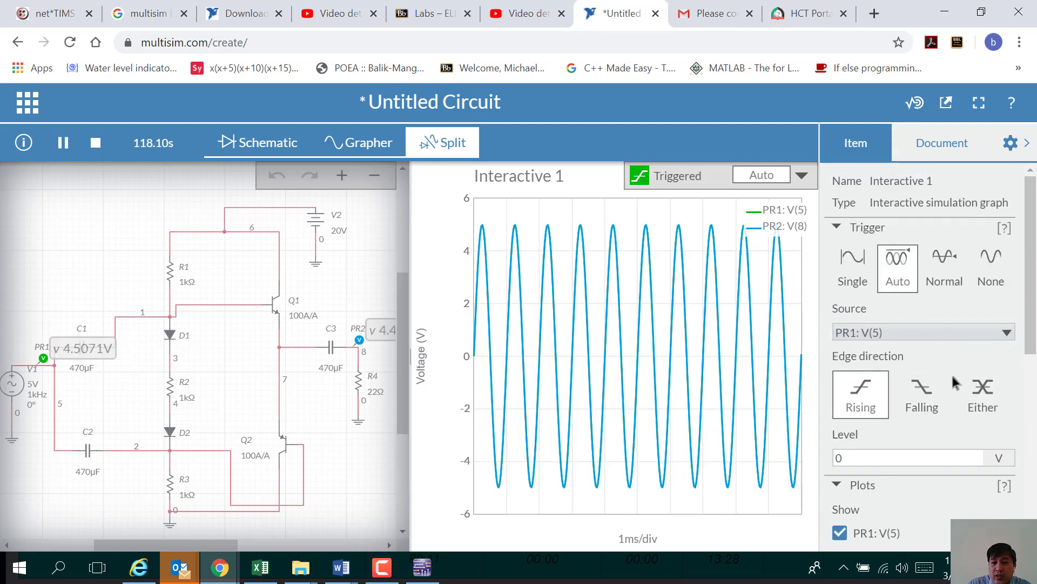
{"action": "scroll", "coordinate": [939, 409], "scroll_direction": "down", "scroll_amount": 5}
{"action": "scroll", "coordinate": [938, 407], "scroll_direction": "down", "scroll_amount": 2}
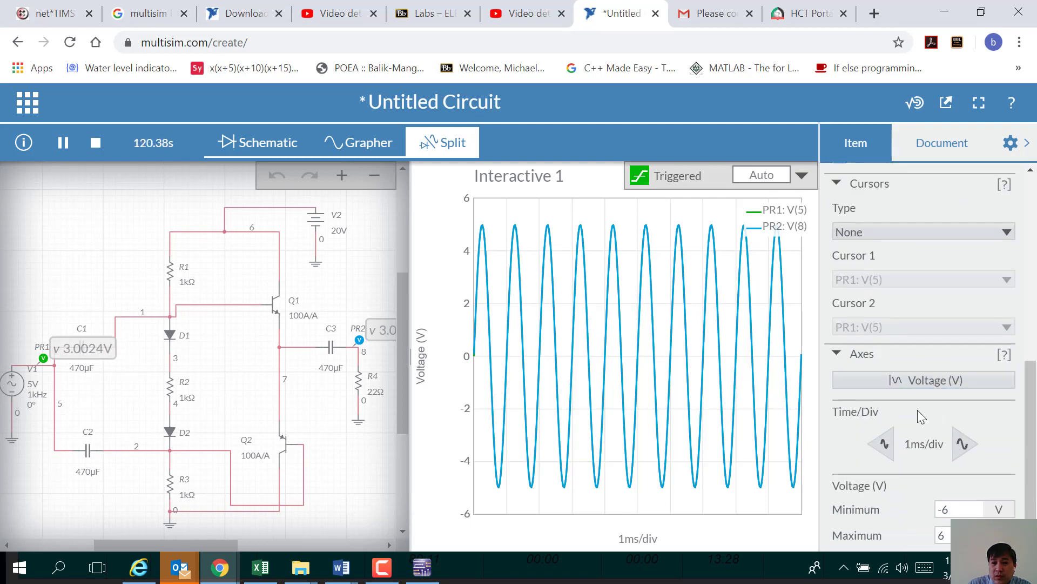
{"action": "scroll", "coordinate": [918, 409], "scroll_direction": "up", "scroll_amount": 6}
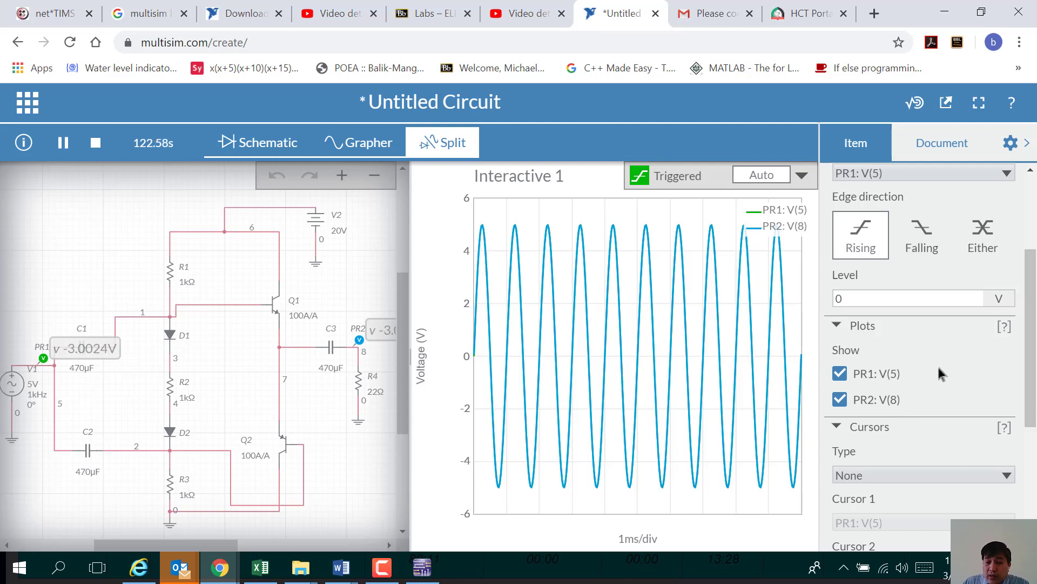
{"action": "scroll", "coordinate": [935, 371], "scroll_direction": "up", "scroll_amount": 5}
{"action": "scroll", "coordinate": [918, 389], "scroll_direction": "down", "scroll_amount": 7}
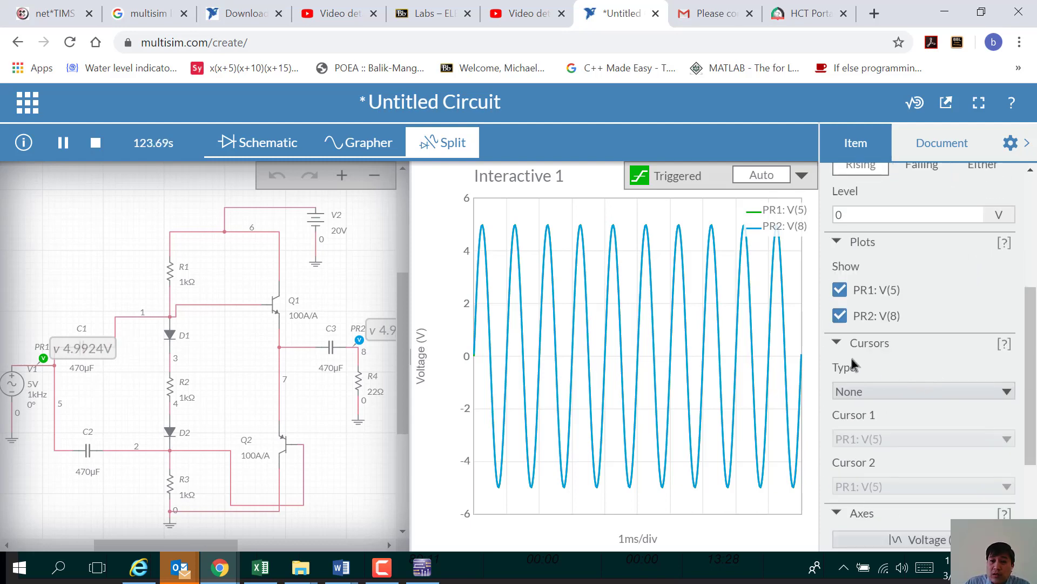
{"action": "left_click", "coordinate": [839, 294]}
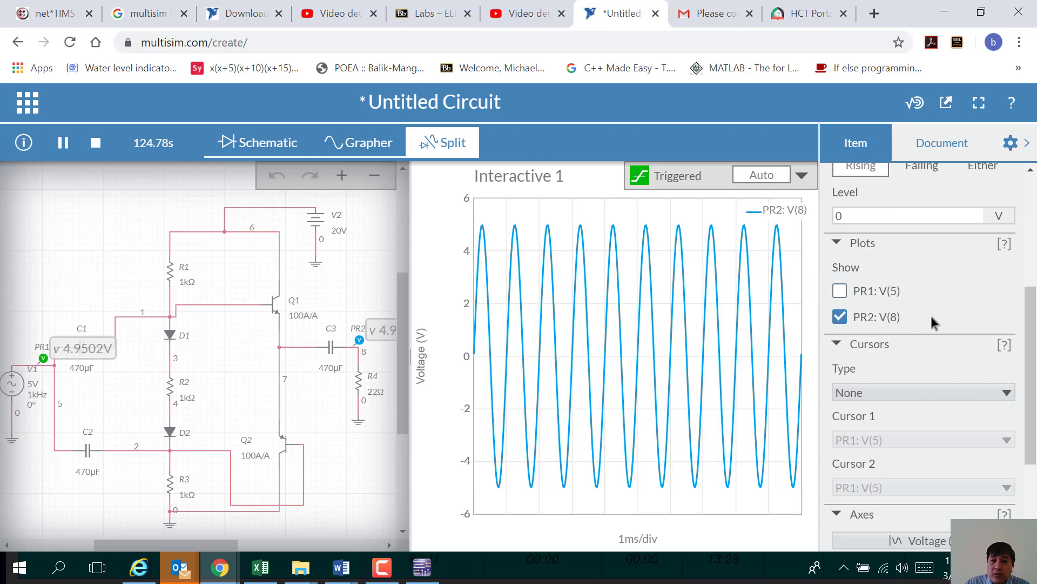
{"action": "scroll", "coordinate": [930, 316], "scroll_direction": "up", "scroll_amount": 2}
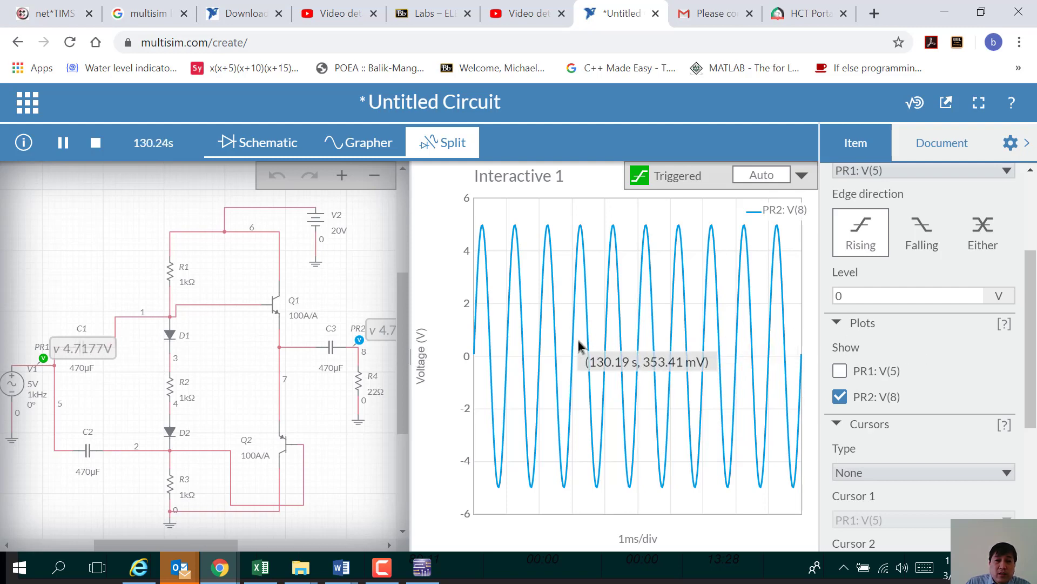
{"action": "left_click", "coordinate": [422, 574]}
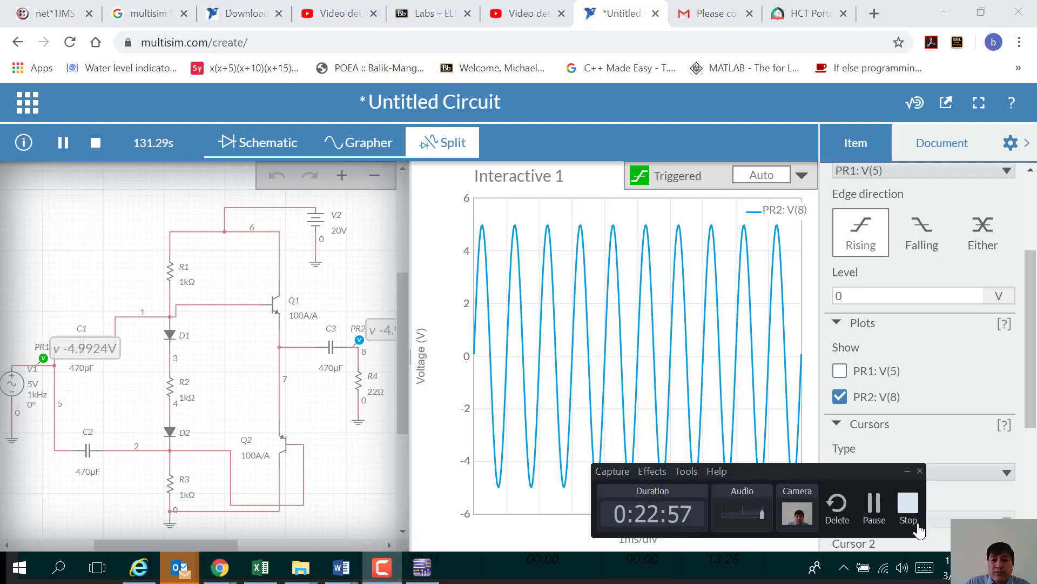